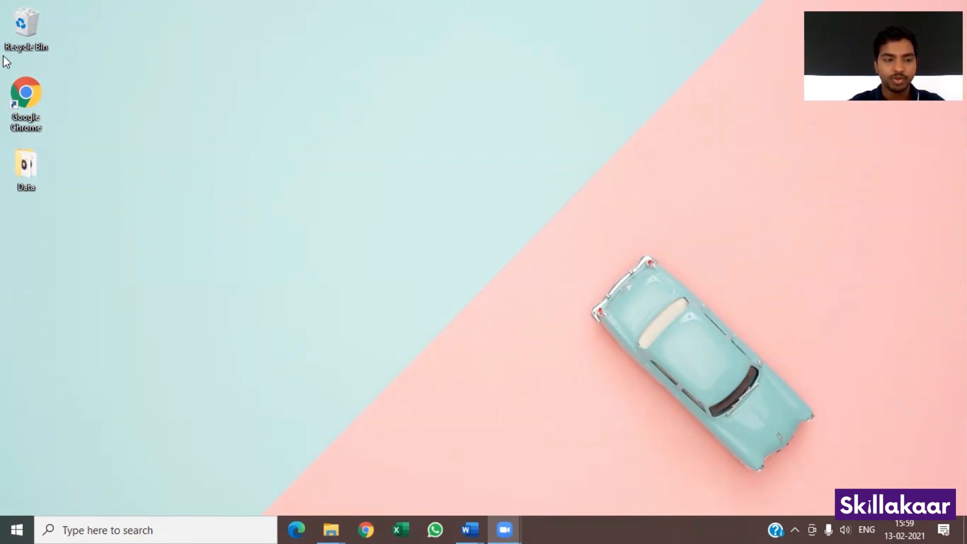
# Step: Open Google Chrome and search the web for "tally solutions"
pyautogui.doubleClick(26, 96)
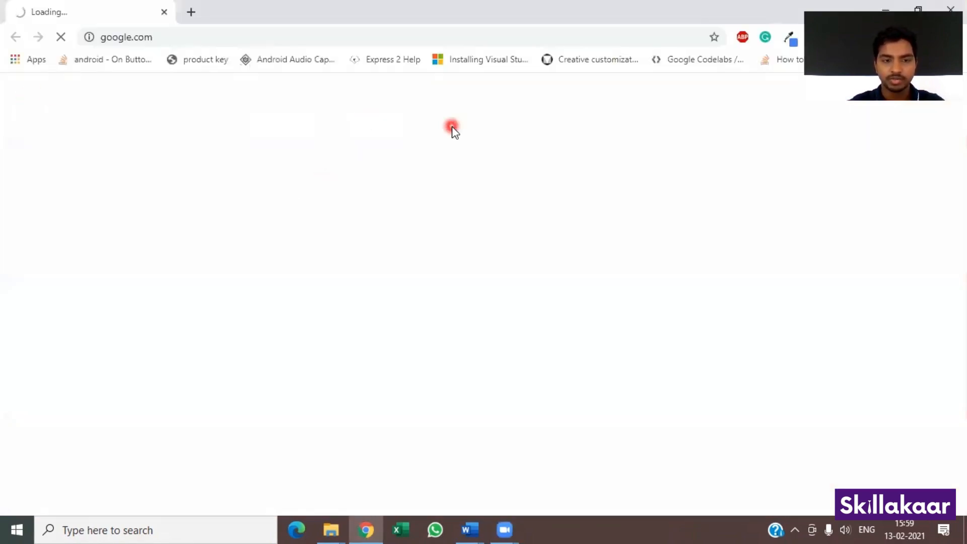
pyautogui.click(372, 37)
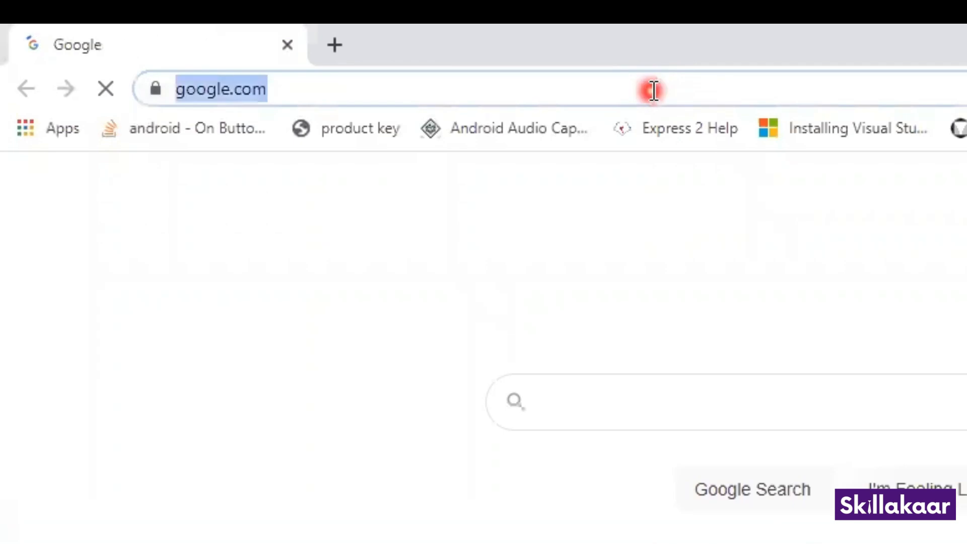
pyautogui.press('BackSpace')
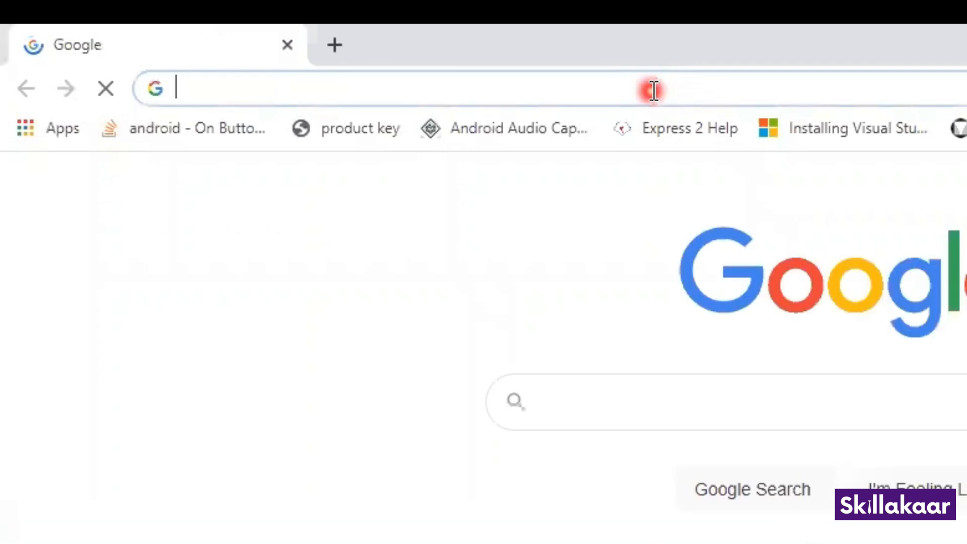
pyautogui.write('Tallt')
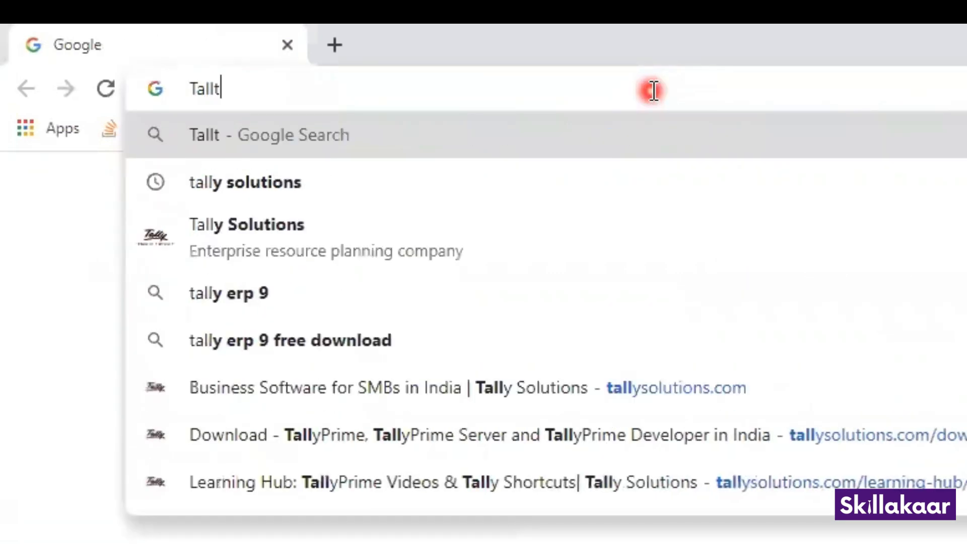
pyautogui.press('BackSpace')
pyautogui.write('y')
pyautogui.press('Down')
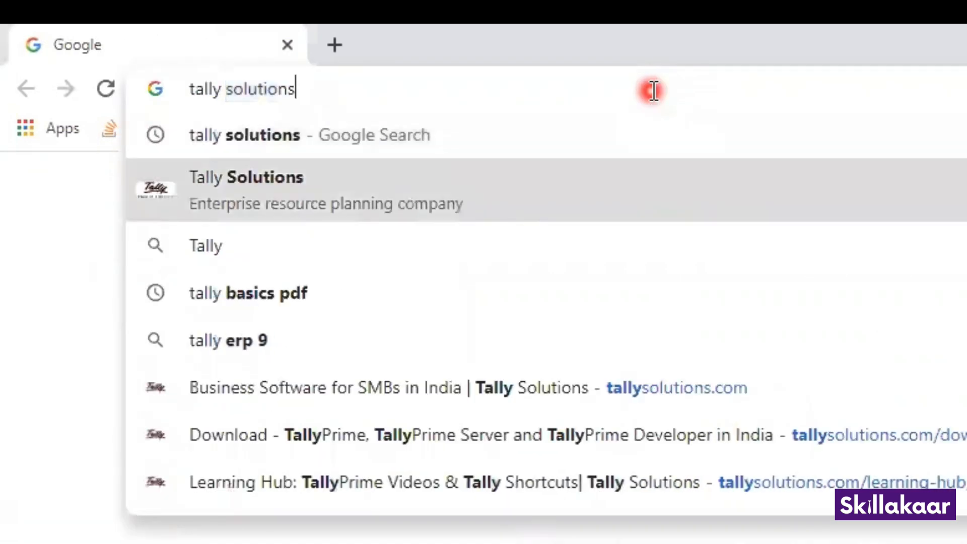
pyautogui.press('Return')
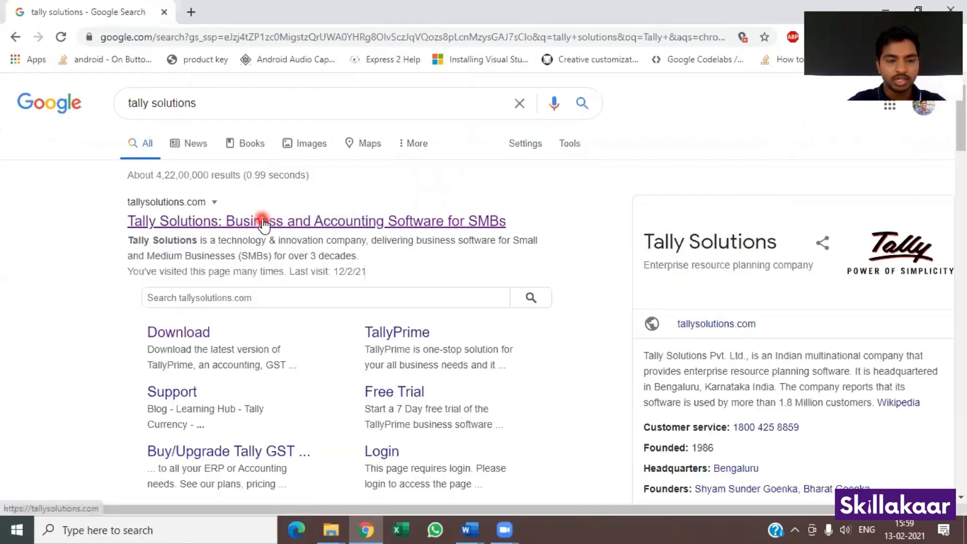
# Step: Download the TallyPrime (Rel 1.1.1) installer from the Tally Solutions website and save it to the Desktop as setup
pyautogui.click(187, 223)
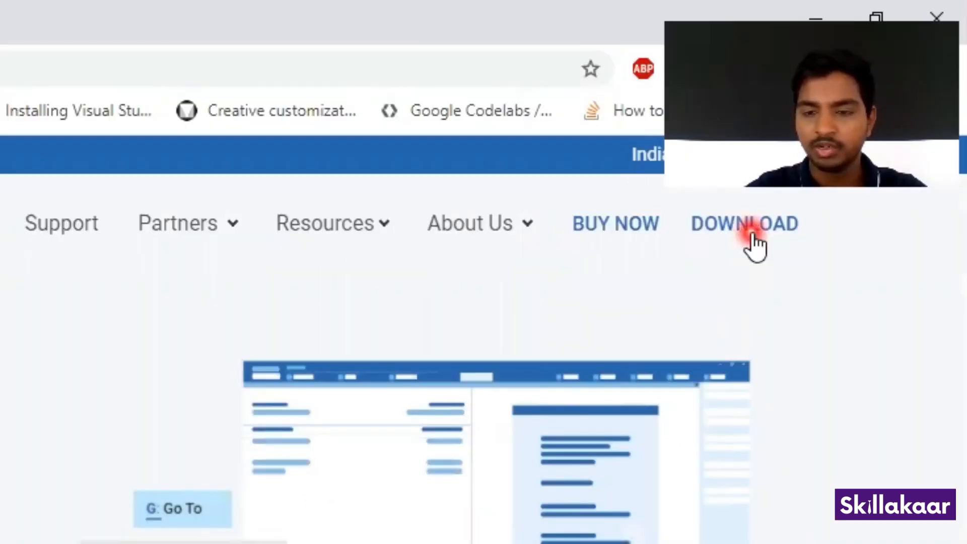
pyautogui.click(751, 233)
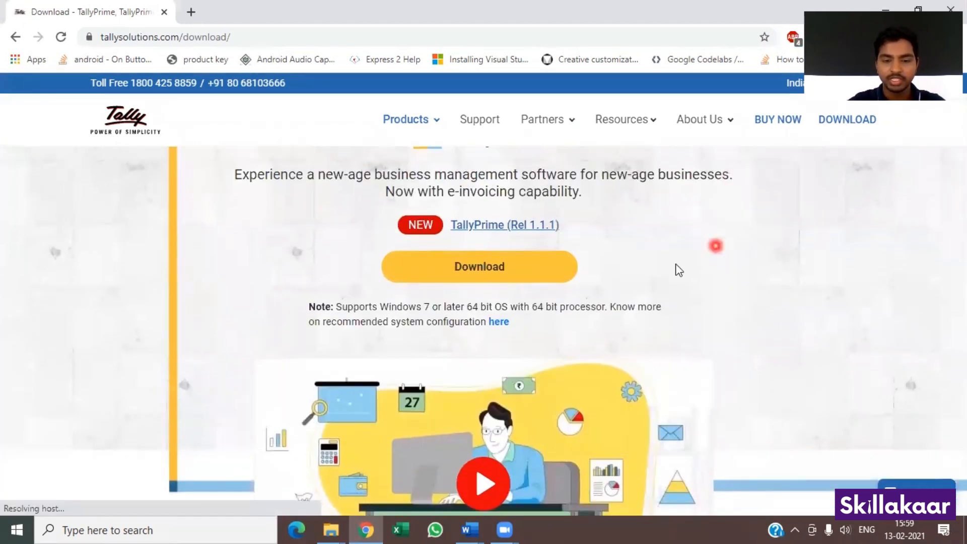
pyautogui.click(501, 272)
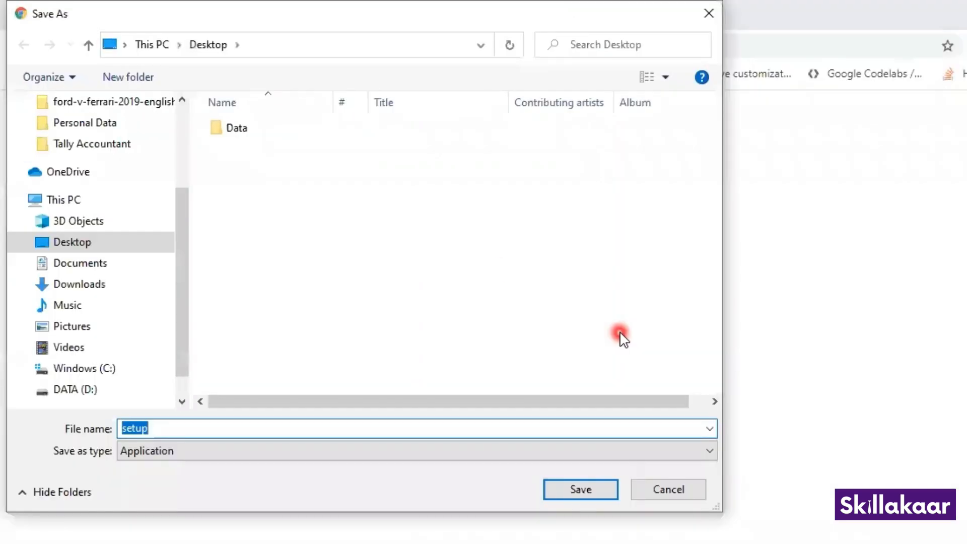
pyautogui.moveTo(189, 262); pyautogui.dragTo(188, 138)
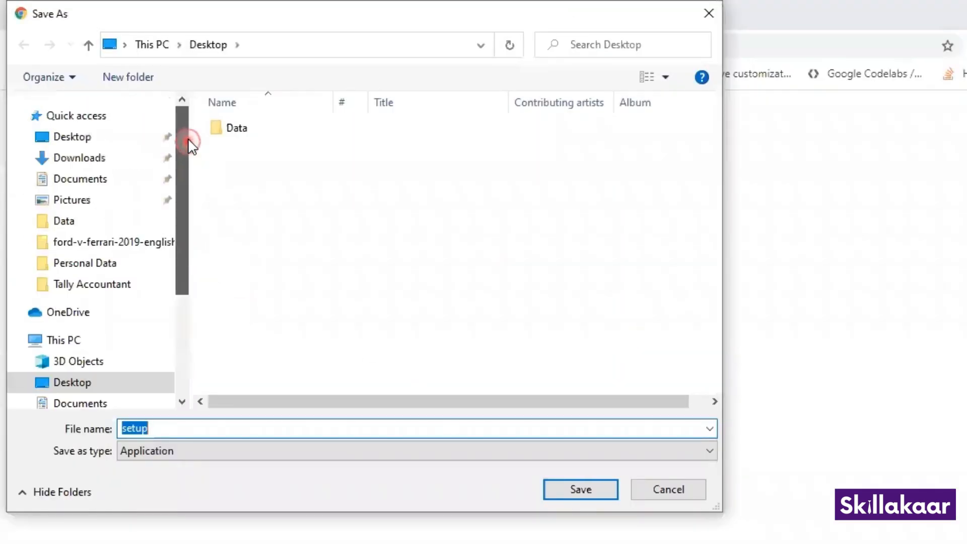
pyautogui.click(55, 137)
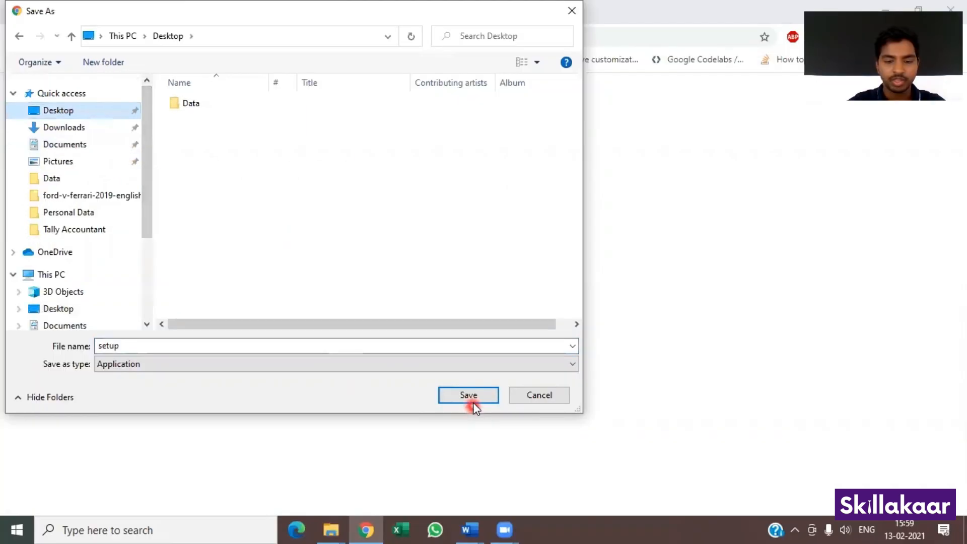
pyautogui.click(468, 395)
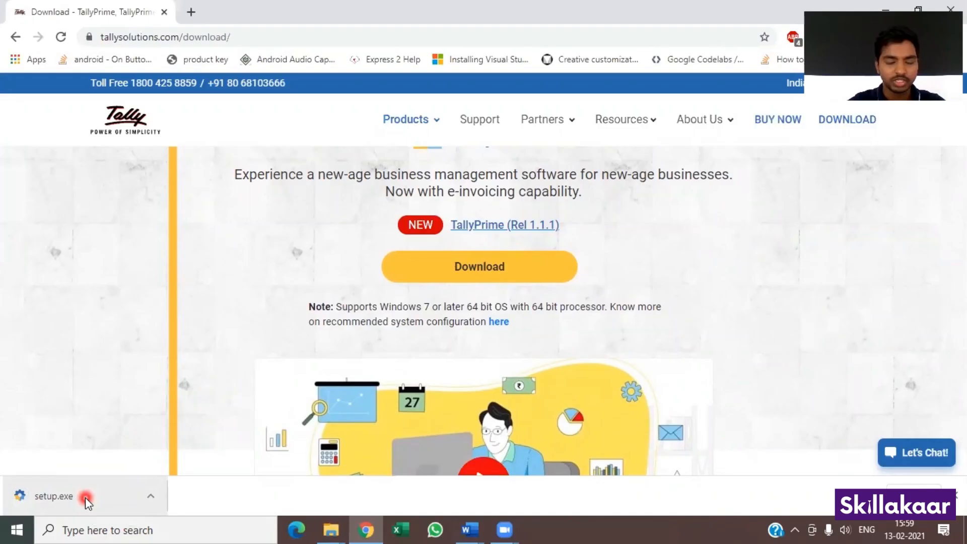
# Step: Install TallyPrime 1.1.1 in C:\Program Files\TallyPrime from the desktop setup file, and close the setup manager
pyautogui.press('super+d')
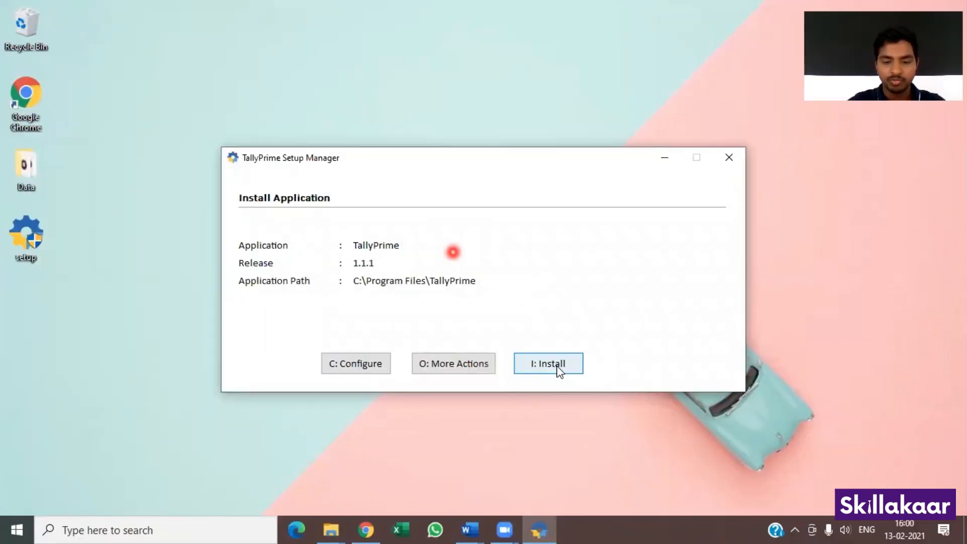
pyautogui.click(557, 366)
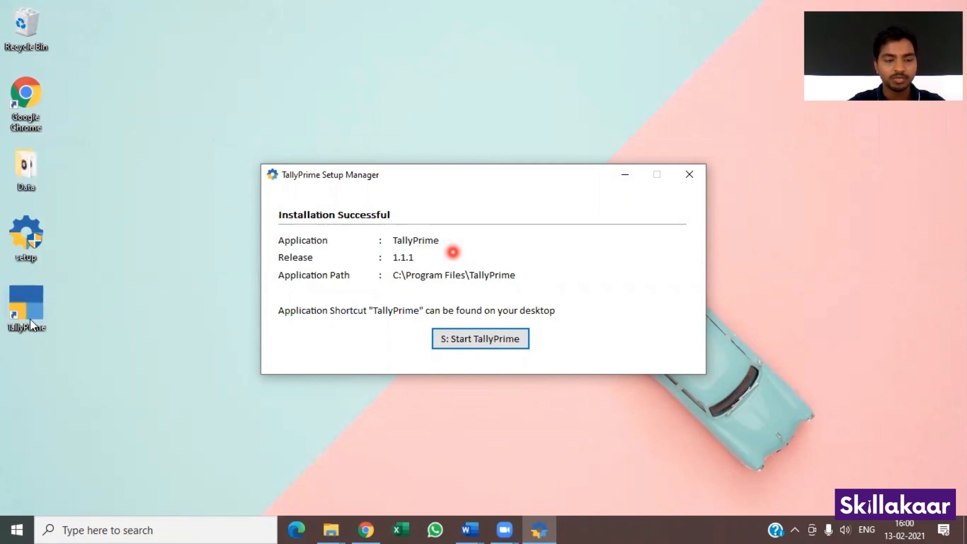
pyautogui.click(689, 175)
pyautogui.click(443, 311)
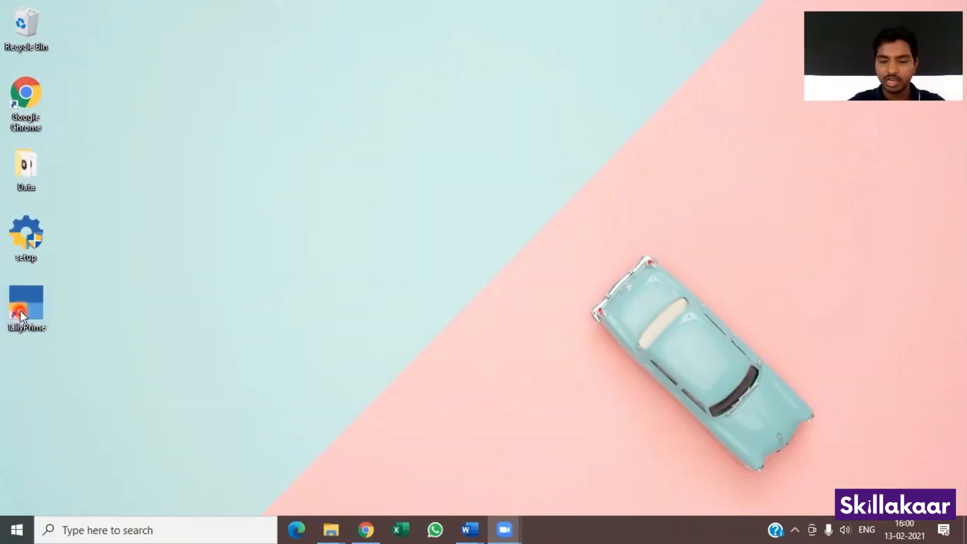
pyautogui.click(92, 283)
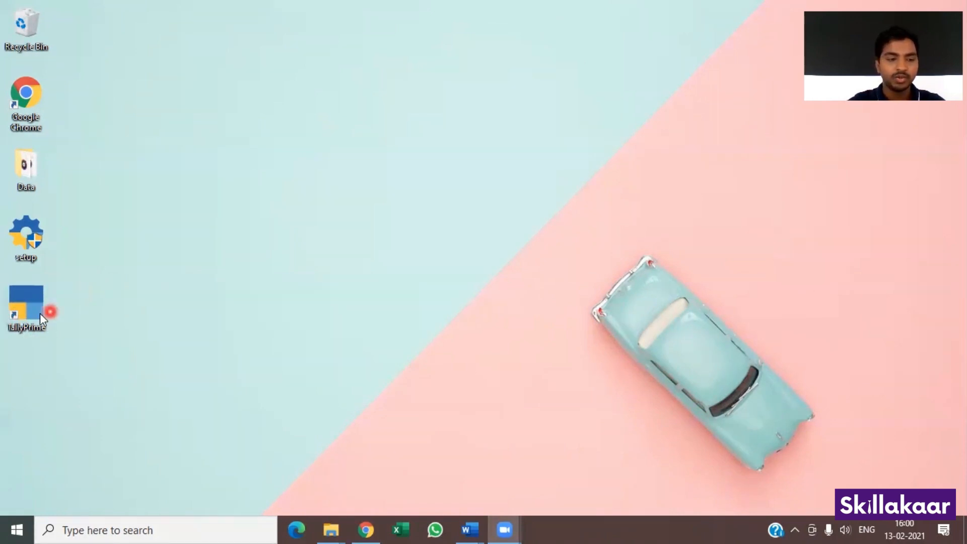
# Step: Launch TallyPrime from the desktop, accept the default startup settings, and choose to try the free Educational version
pyautogui.click(22, 309)
pyautogui.doubleClick(21, 309)
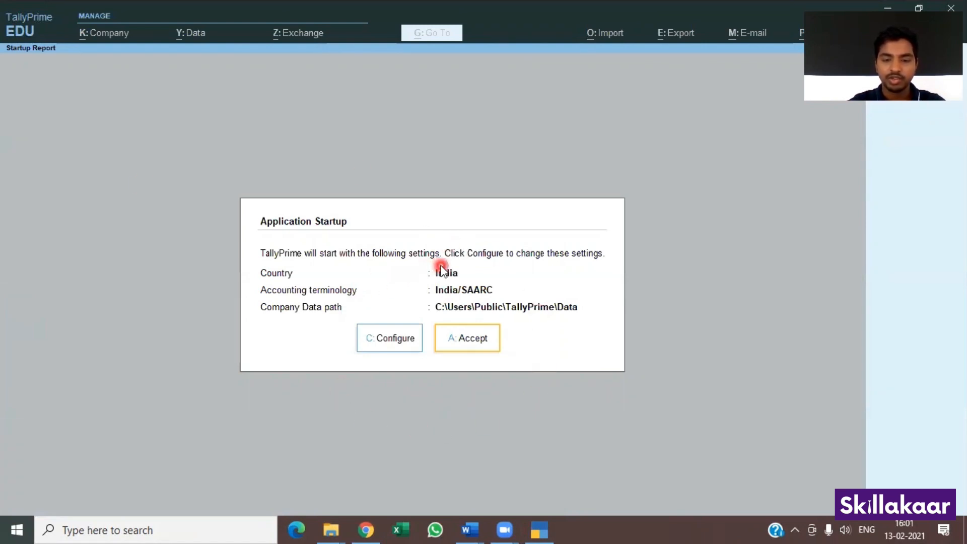
pyautogui.click(473, 340)
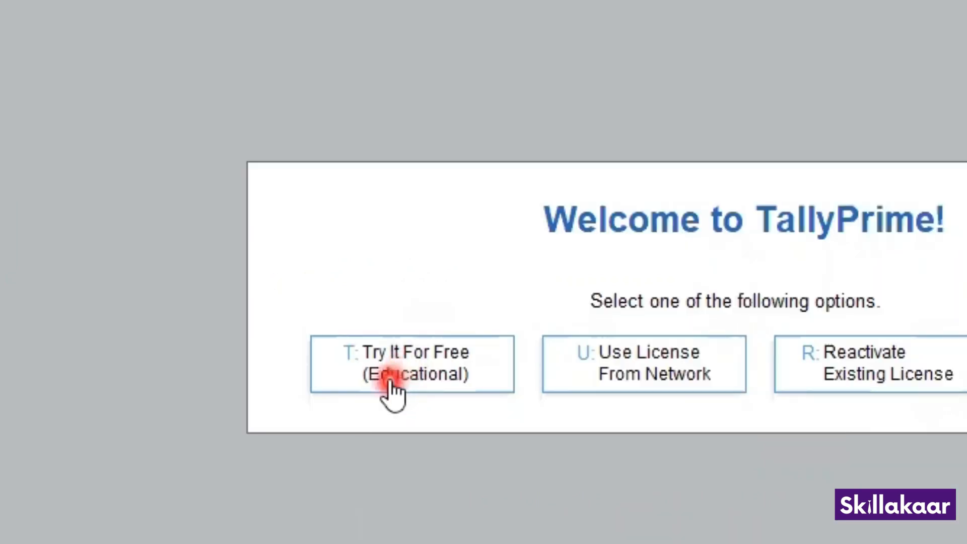
pyautogui.click(394, 375)
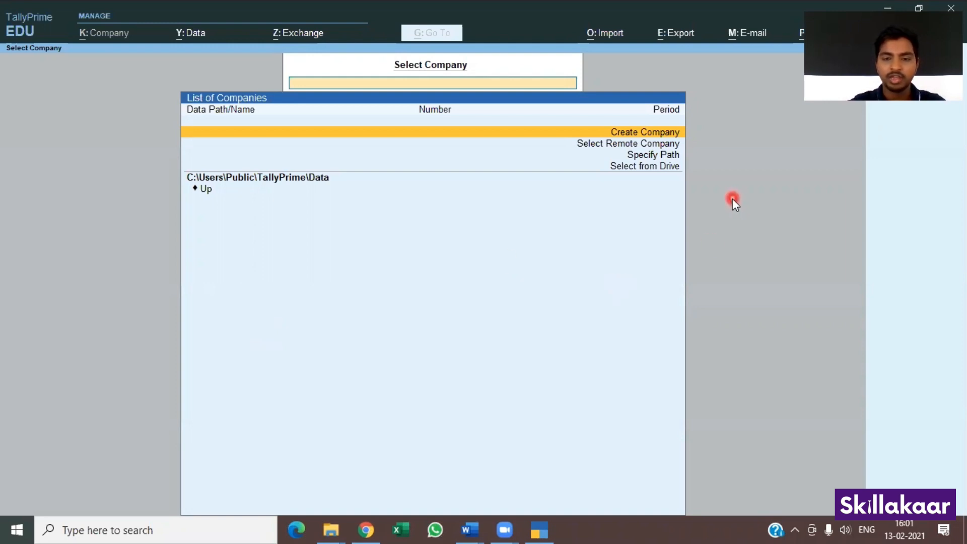
# Step: Look through the options for creating a company, selecting a remote company, specifying a path, and selecting from a drive
pyautogui.press('Down')
pyautogui.press('Down')
pyautogui.press('Down')
pyautogui.press('Up')
pyautogui.press('Up')
pyautogui.press('Up')
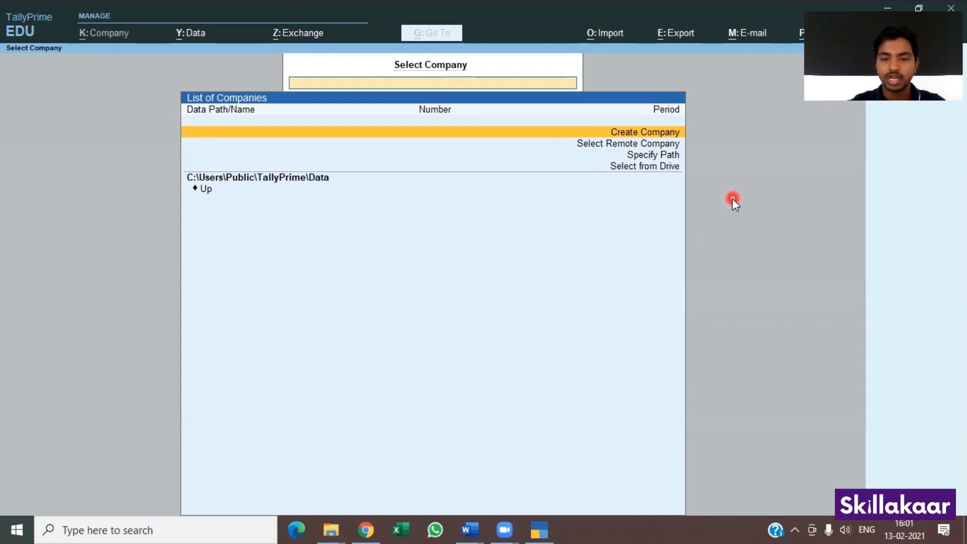
pyautogui.press('Down')
pyautogui.press('Down')
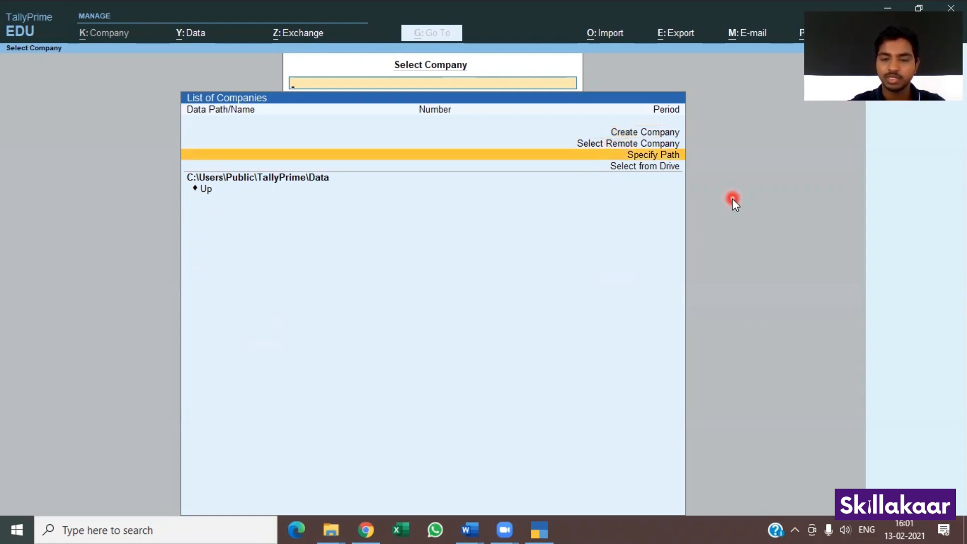
pyautogui.press('Down')
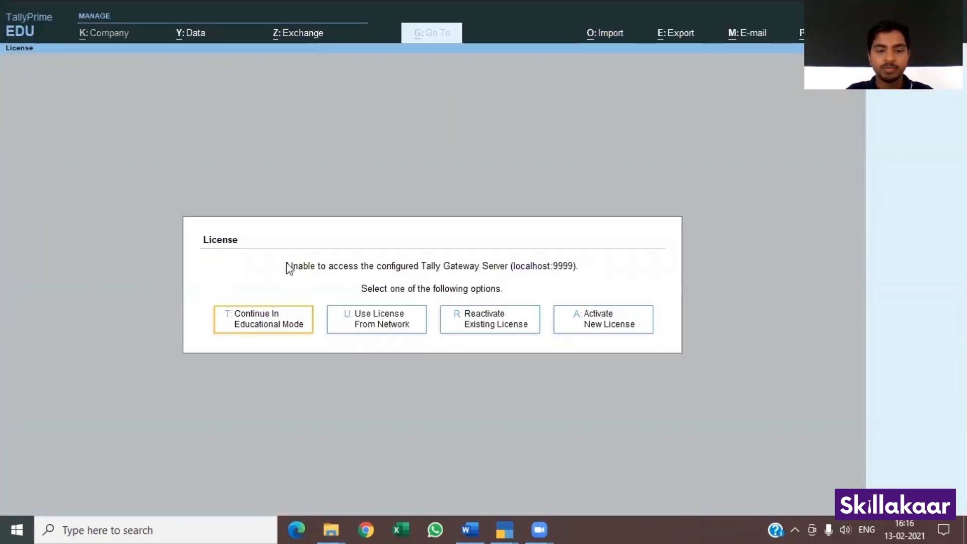
# Step: Continue in Educational Mode and go through the company selection options, ending on Create Company
pyautogui.click(280, 329)
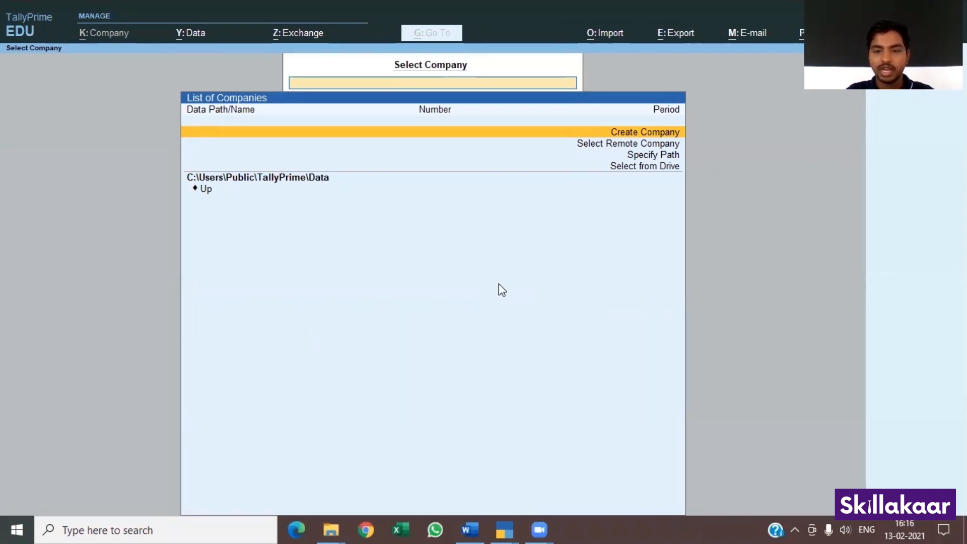
pyautogui.press('Down')
pyautogui.press('Down')
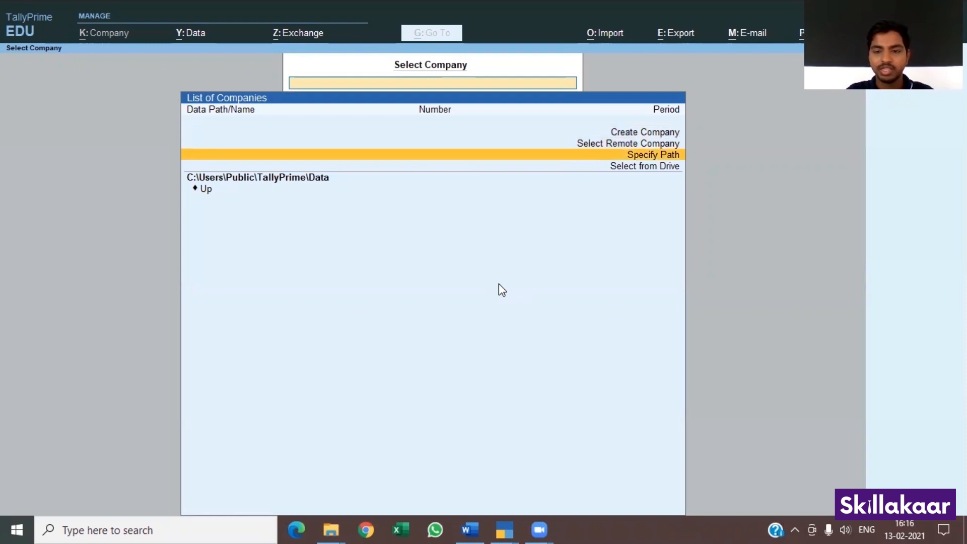
pyautogui.press('Down')
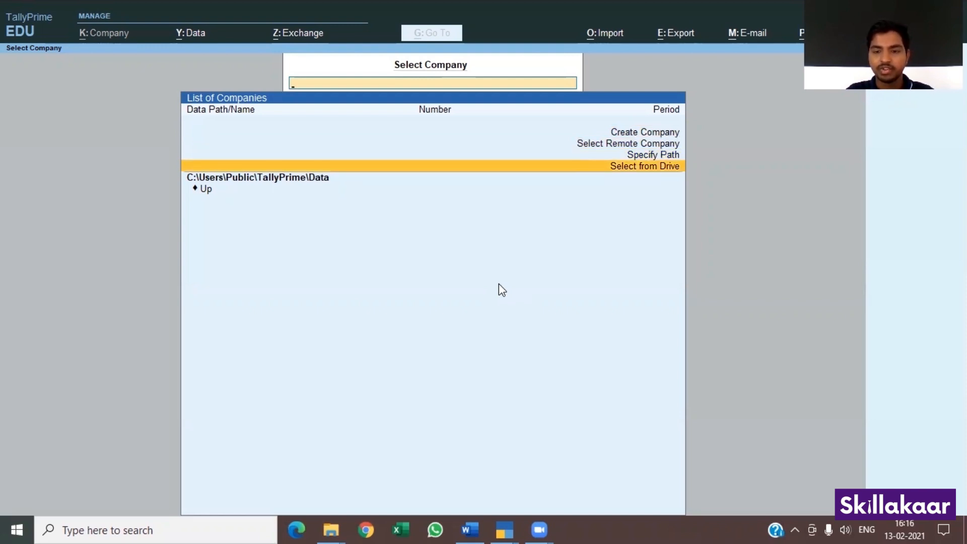
pyautogui.press('Up')
pyautogui.press('Up')
pyautogui.press('Up')
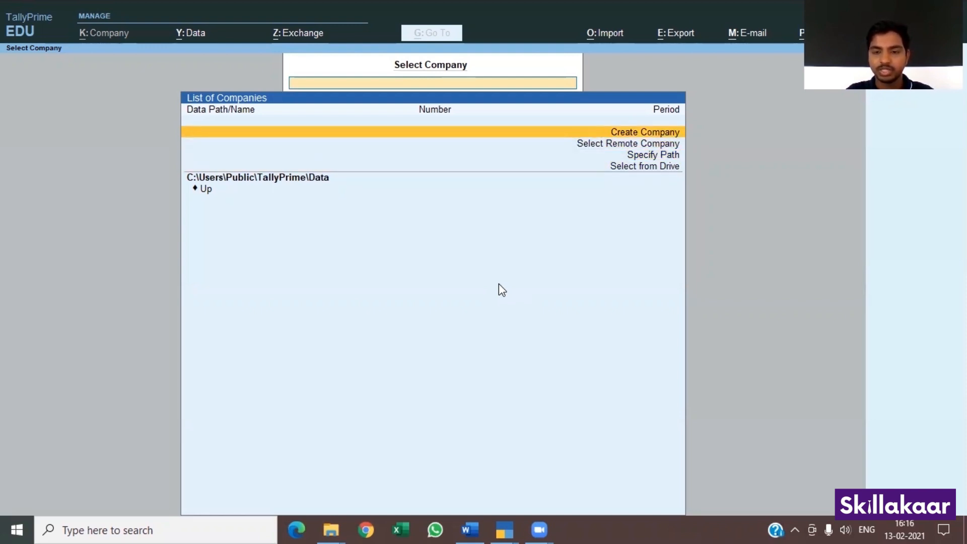
# Step: Start a new company and enter ABC Ltd as the company name
pyautogui.click(421, 133)
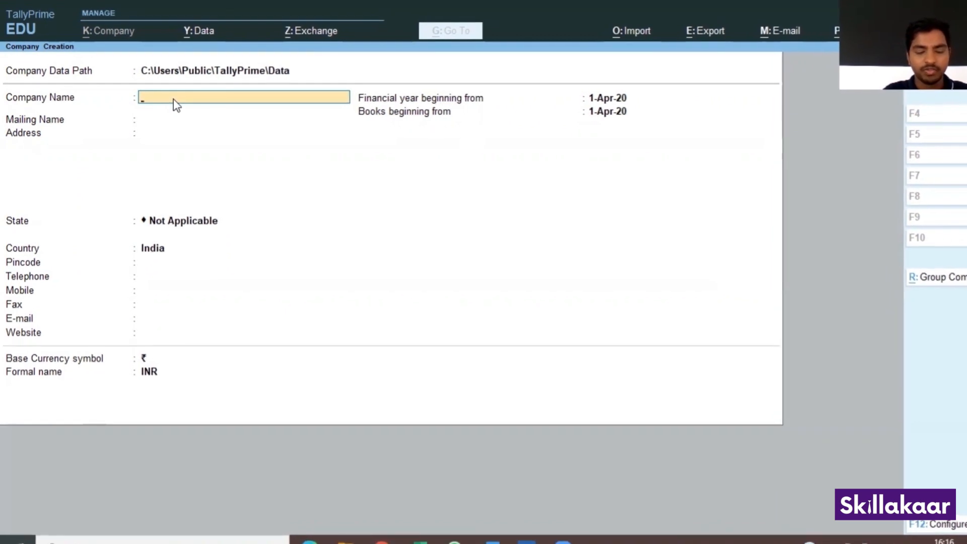
pyautogui.write('ABC')
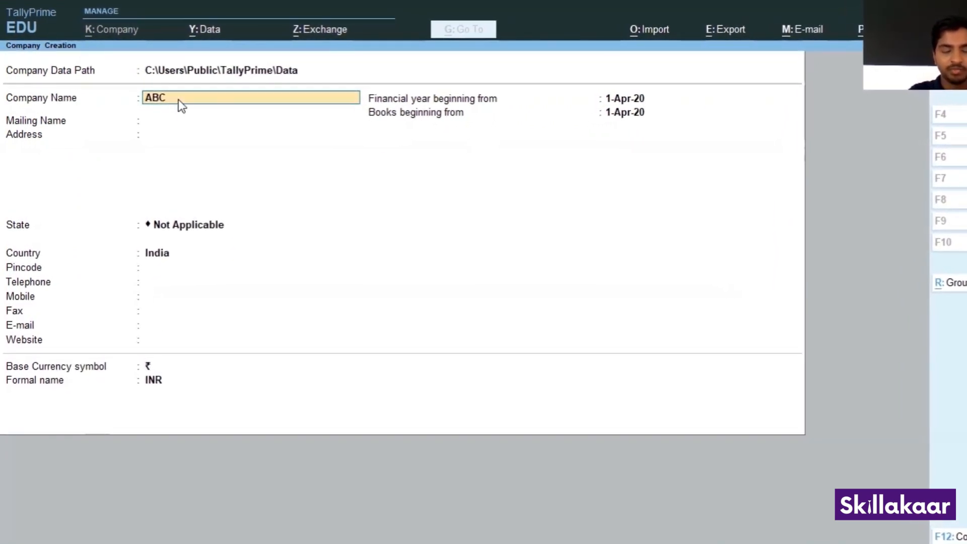
pyautogui.write(' Ltd')
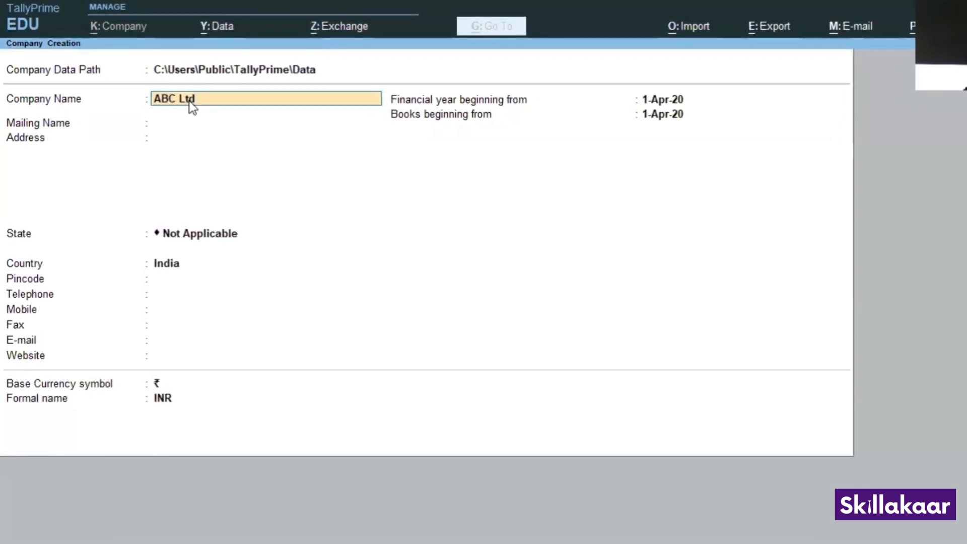
pyautogui.press('Return')
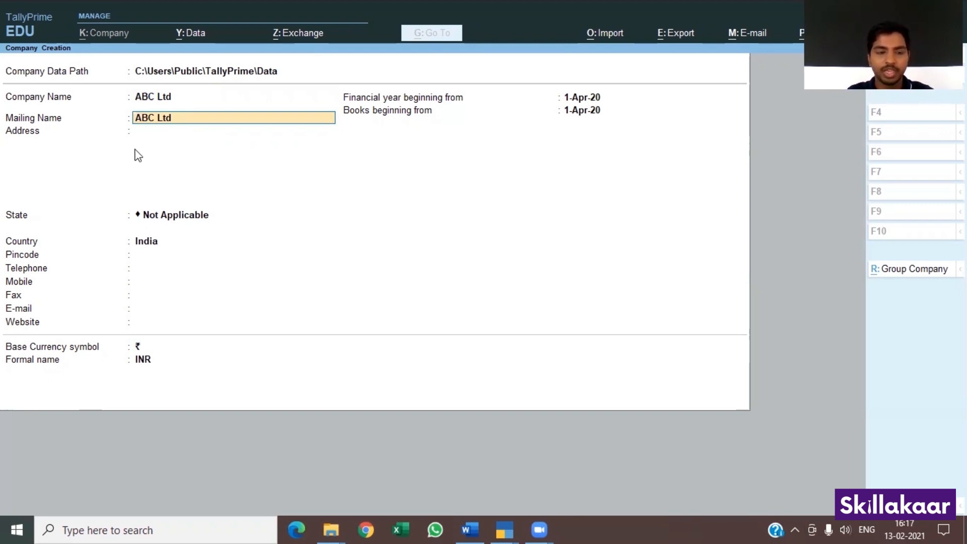
# Step: Keep the defaults for the remaining company fields: state Not Applicable, country India, books from 1-Apr-20, currency INR, and blank contact details
pyautogui.press('Return')
pyautogui.press('Return')
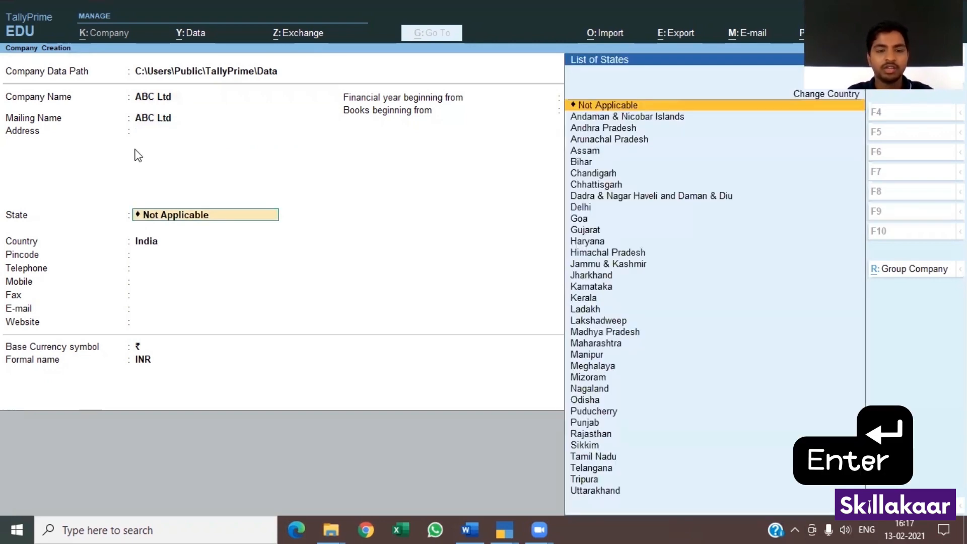
pyautogui.press('Return')
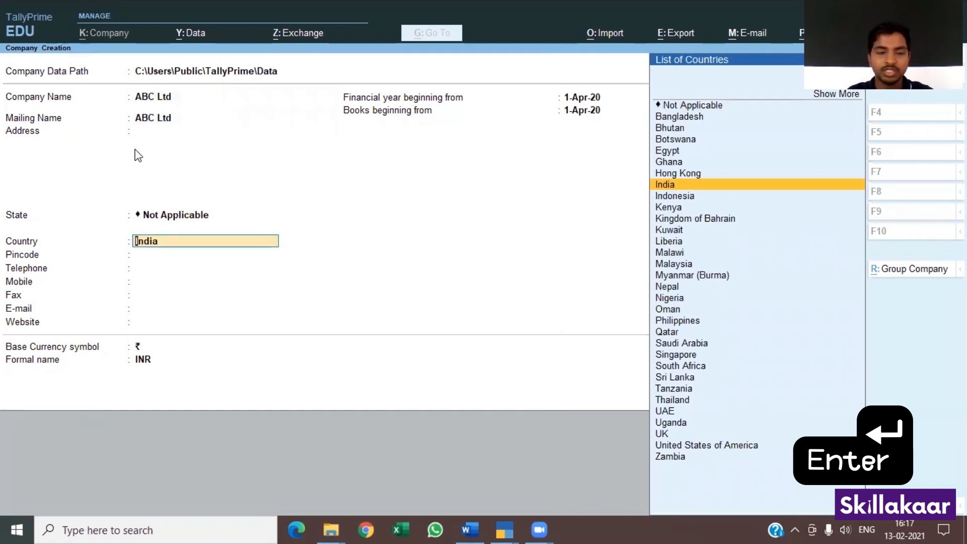
pyautogui.press('Return')
pyautogui.press('Return')
pyautogui.press('Return')
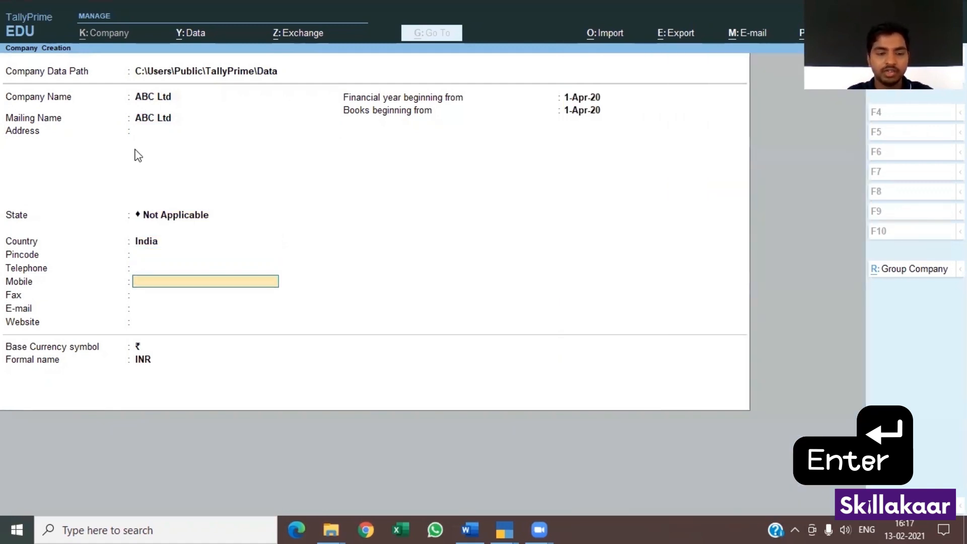
pyautogui.press('Return')
pyautogui.press('Return')
pyautogui.press('Return')
pyautogui.press('Return')
pyautogui.press('Return')
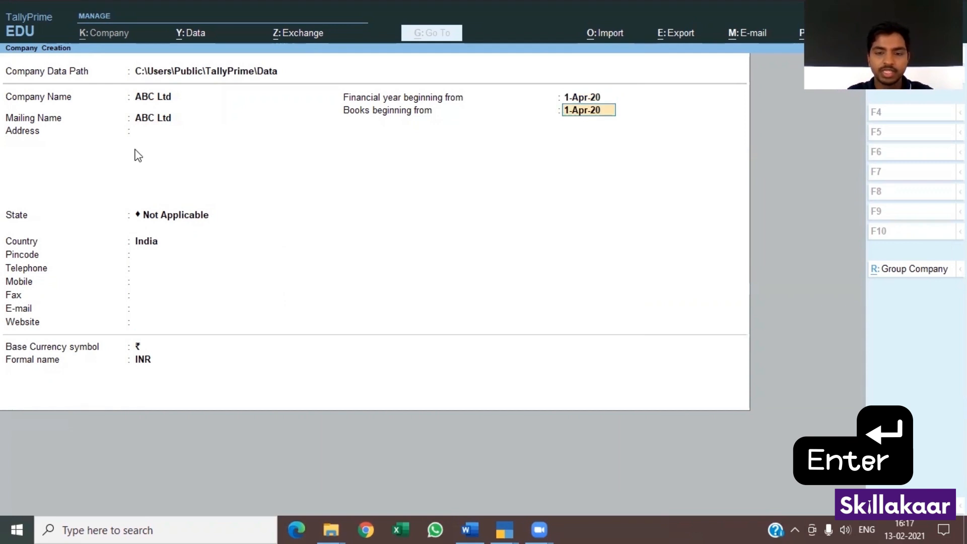
pyautogui.press('Return')
pyautogui.press('Return')
pyautogui.press('Return')
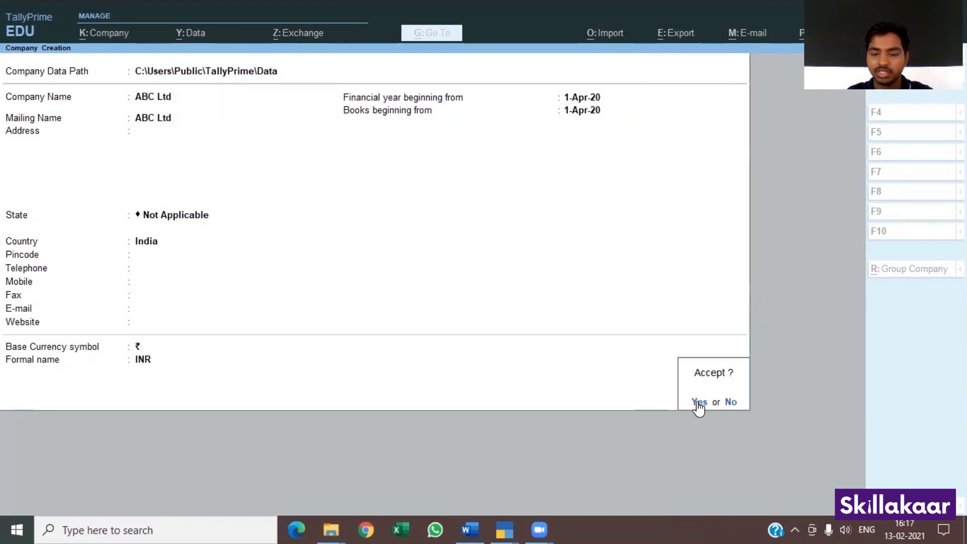
# Step: Accept the new company ABC Ltd, keeping Maintain Accounts and Bill-wise entry set to Yes
pyautogui.click(421, 428)
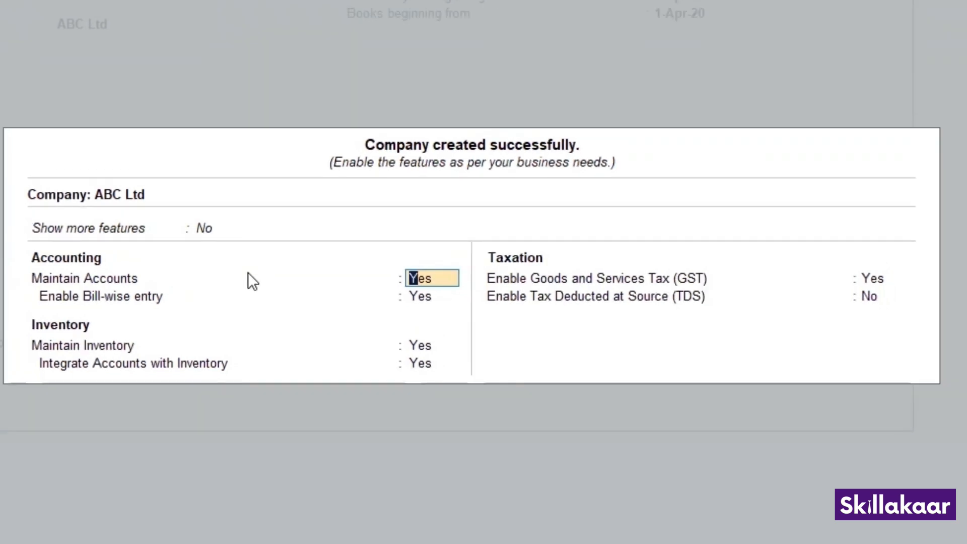
pyautogui.press('Return')
pyautogui.press('Return')
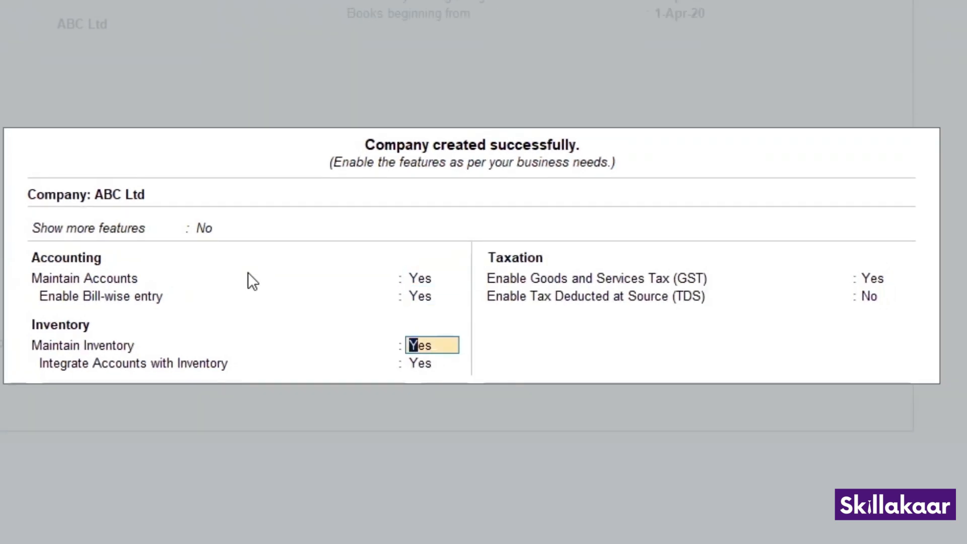
# Step: Set Maintain Inventory, GST and TDS to No for ABC Ltd and save the company features
pyautogui.write('n')
pyautogui.press('Return')
pyautogui.write('n')
pyautogui.press('Return')
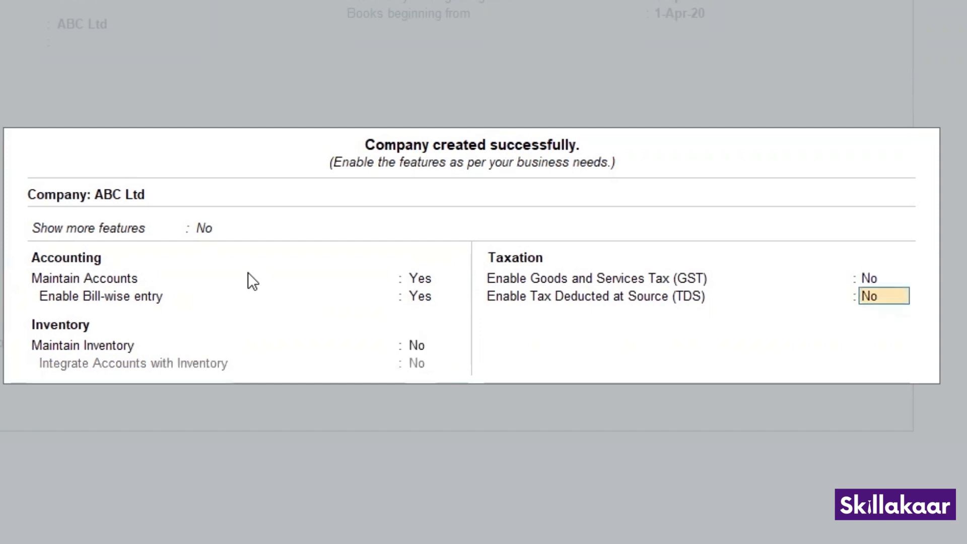
pyautogui.write('n')
pyautogui.press('Return')
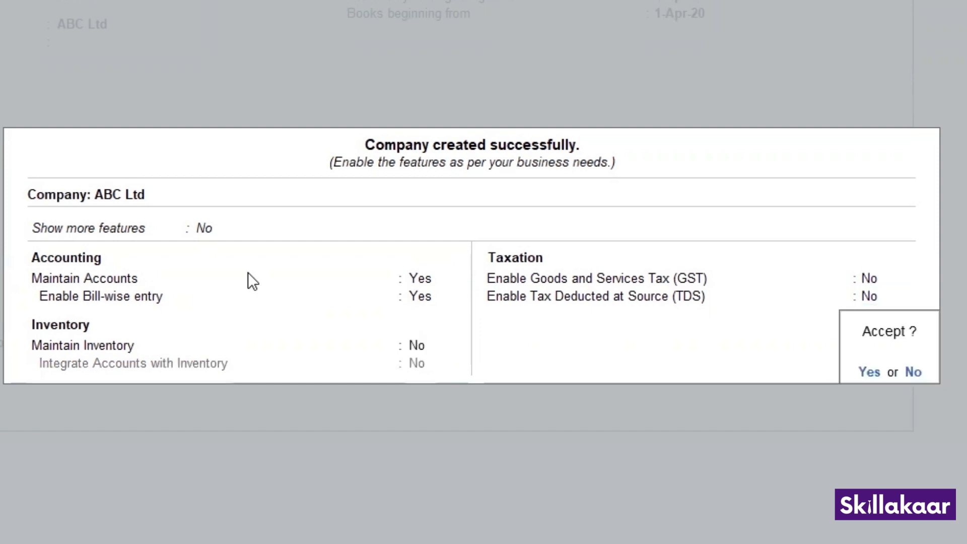
pyautogui.press('Return')
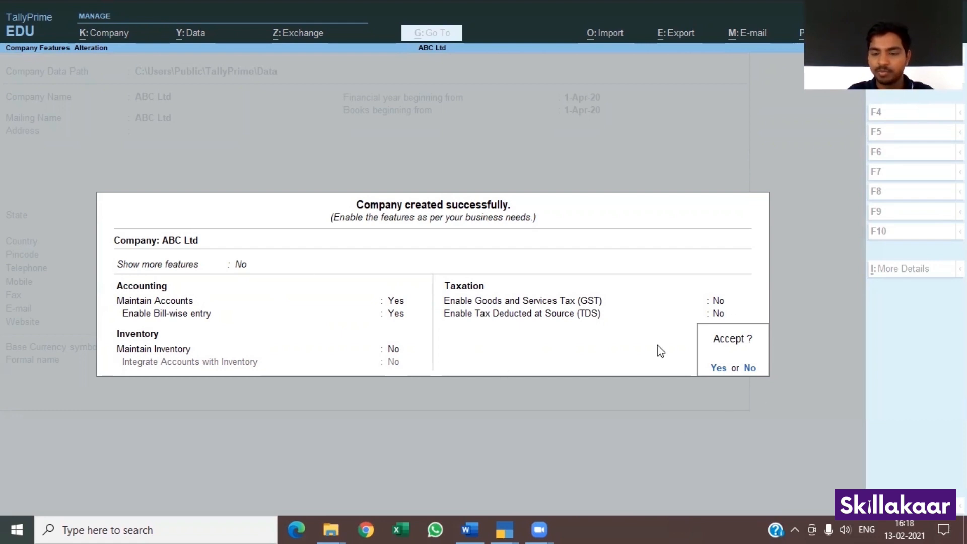
pyautogui.press('Return')
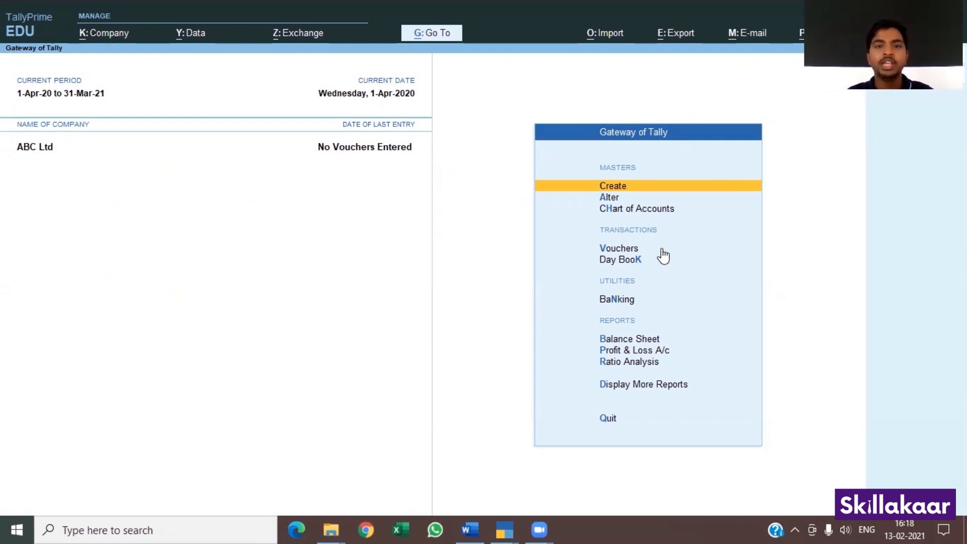
pyautogui.press('Up')
pyautogui.press('Up')
pyautogui.press('Up')
pyautogui.press('Up')
pyautogui.press('Up')
pyautogui.press('Up')
pyautogui.press('Up')
pyautogui.press('Up')
pyautogui.press('Up')
pyautogui.press('Up')
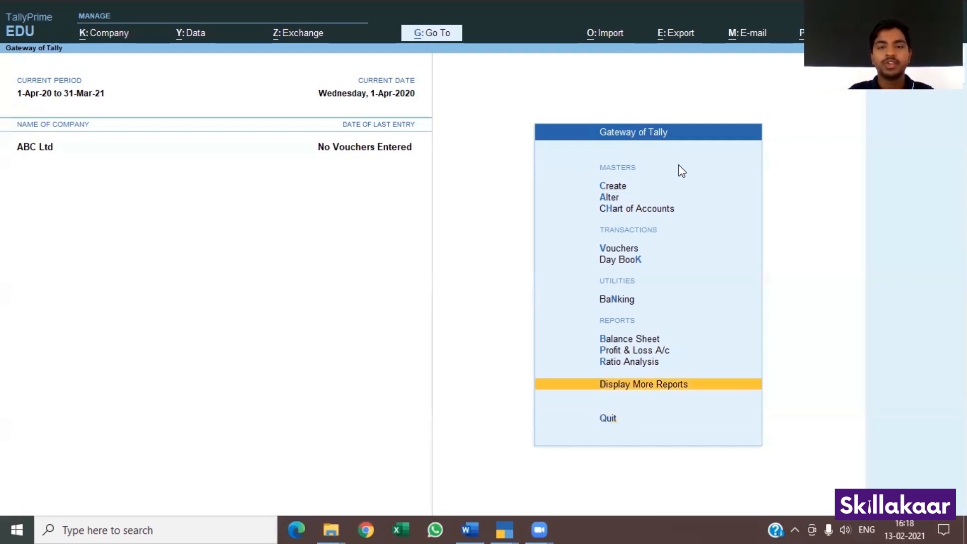
pyautogui.press('Up')
pyautogui.press('Up')
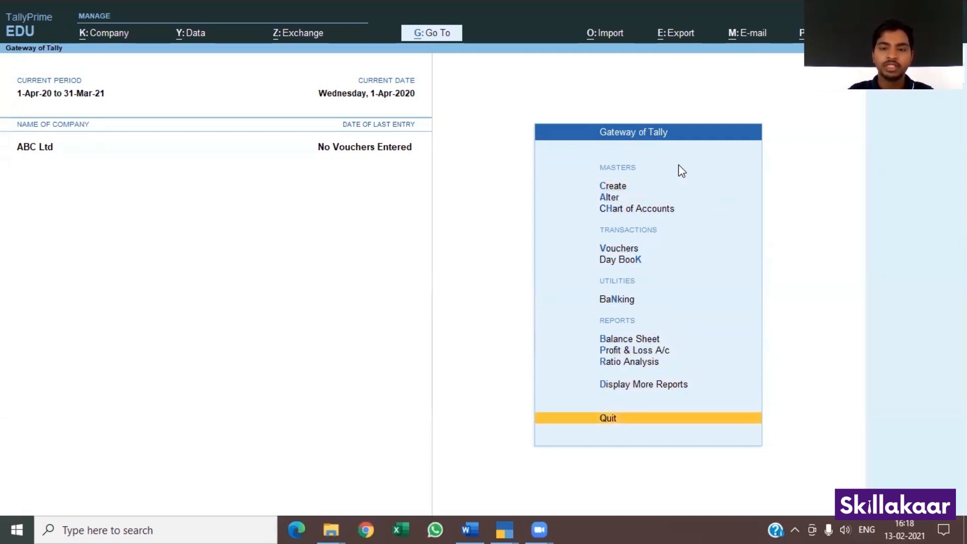
pyautogui.press('Down')
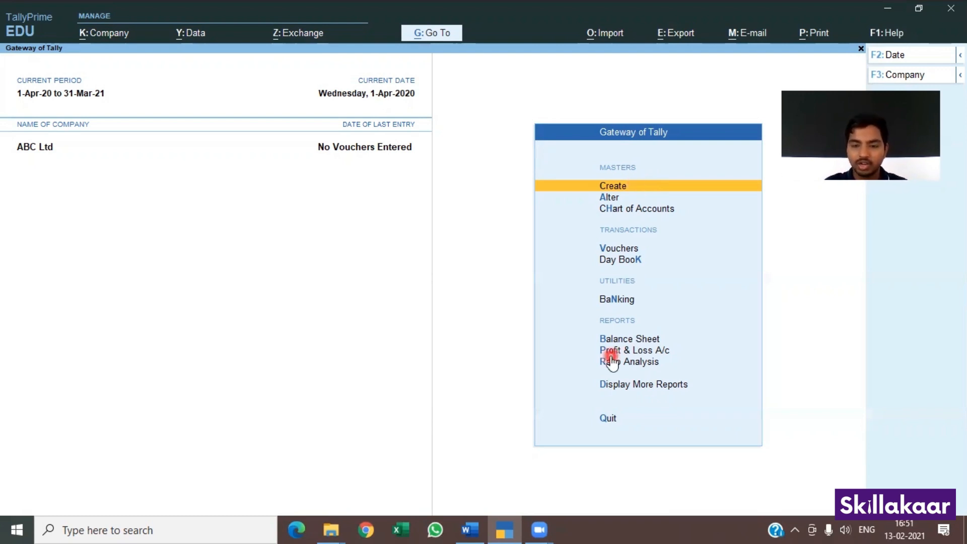
# Step: Start a new ledger master and name it Raw Material 1, leaving the alias blank
pyautogui.click(612, 191)
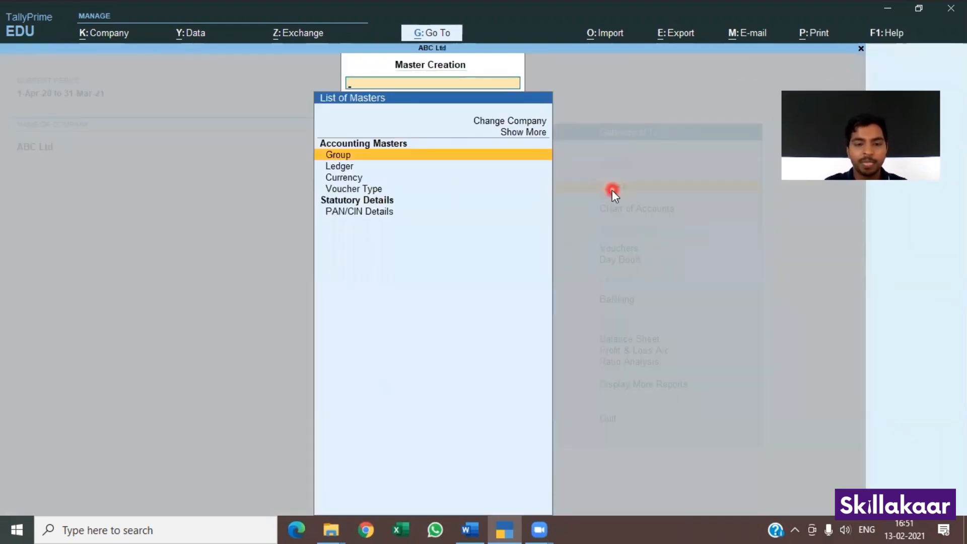
pyautogui.press('Down')
pyautogui.press('Return')
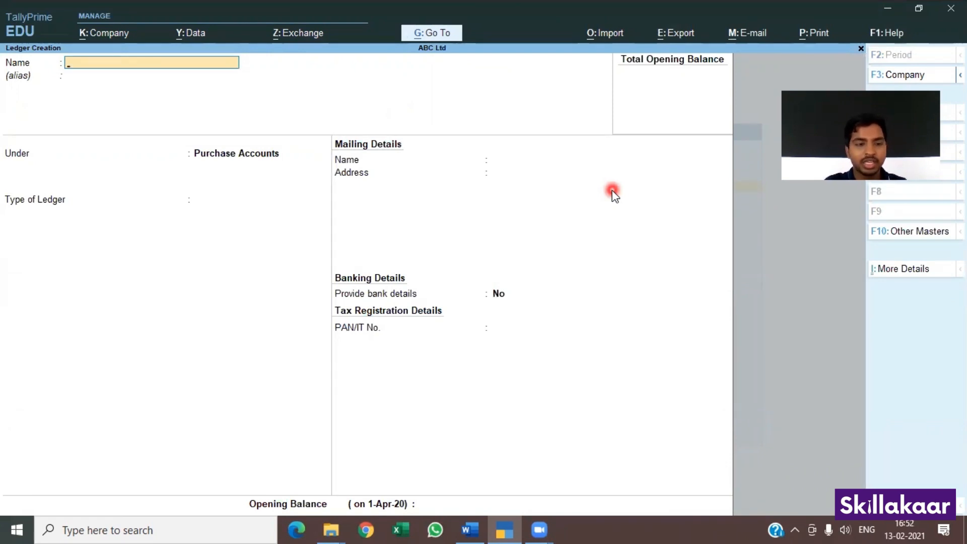
pyautogui.write('Raw')
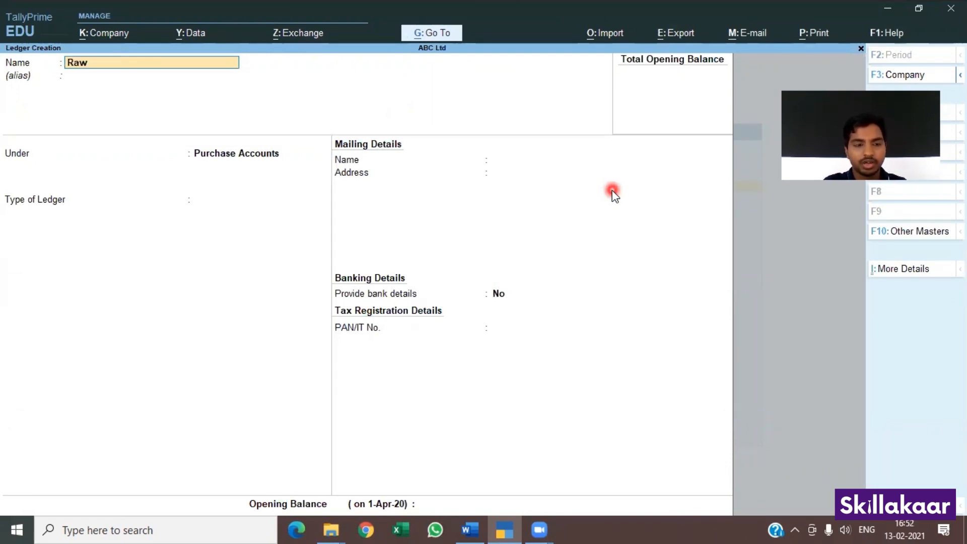
pyautogui.write(' Mate')
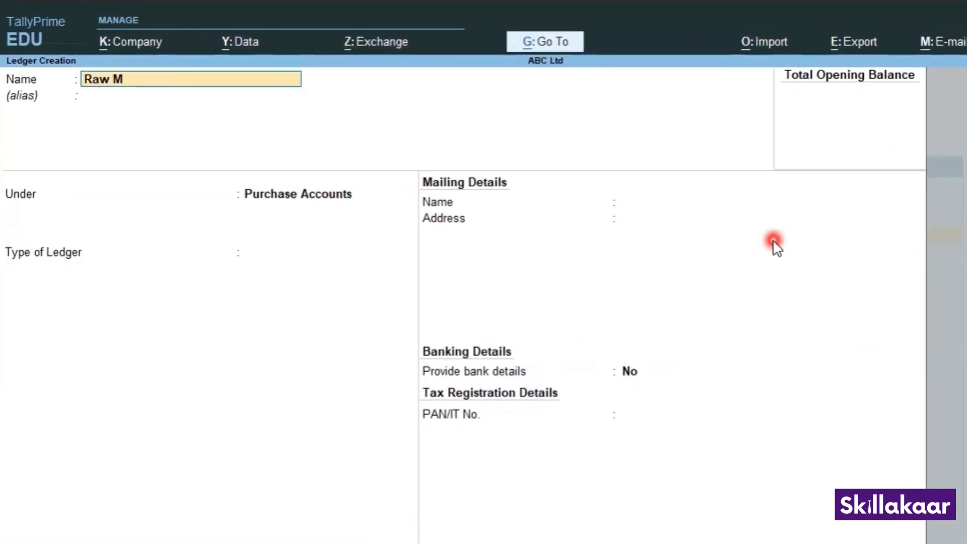
pyautogui.write('rial 1')
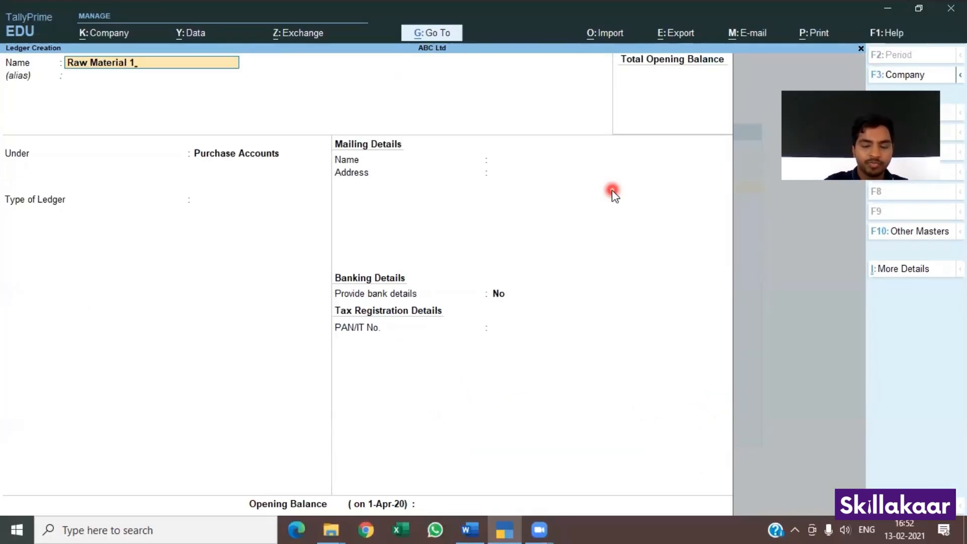
pyautogui.press('Return')
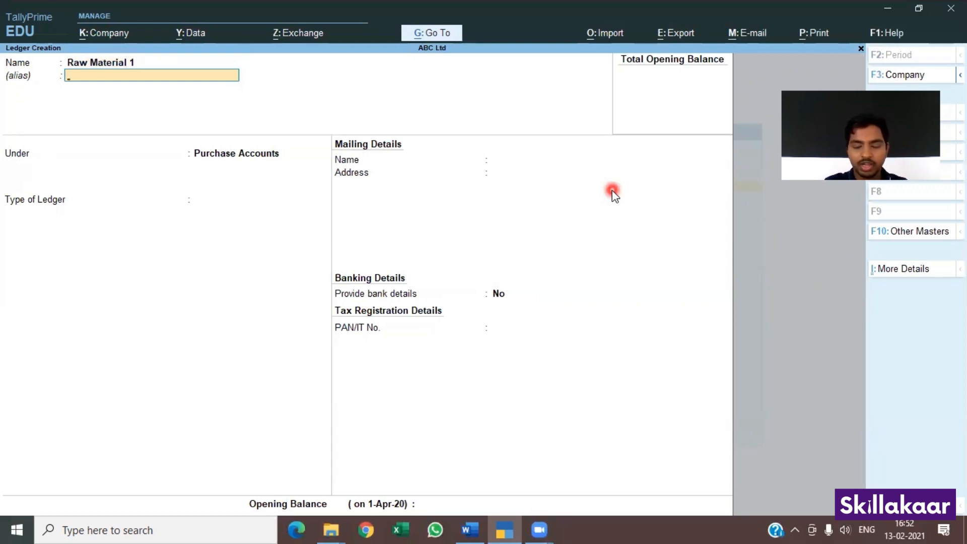
pyautogui.press('Return')
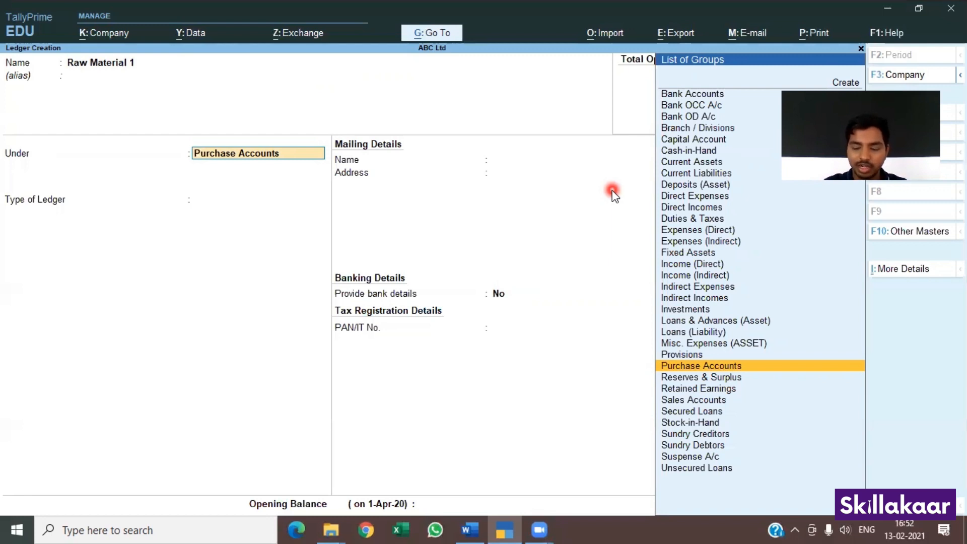
# Step: Place the ledger under Purchase Accounts with ledger type Not Applicable, no bank details and a blank opening balance, and save it
pyautogui.press('Return')
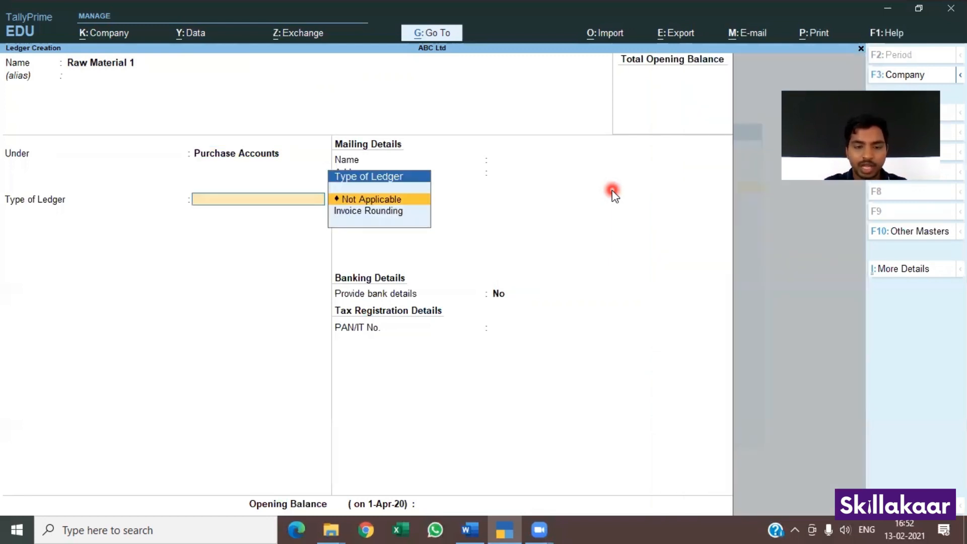
pyautogui.press('Return')
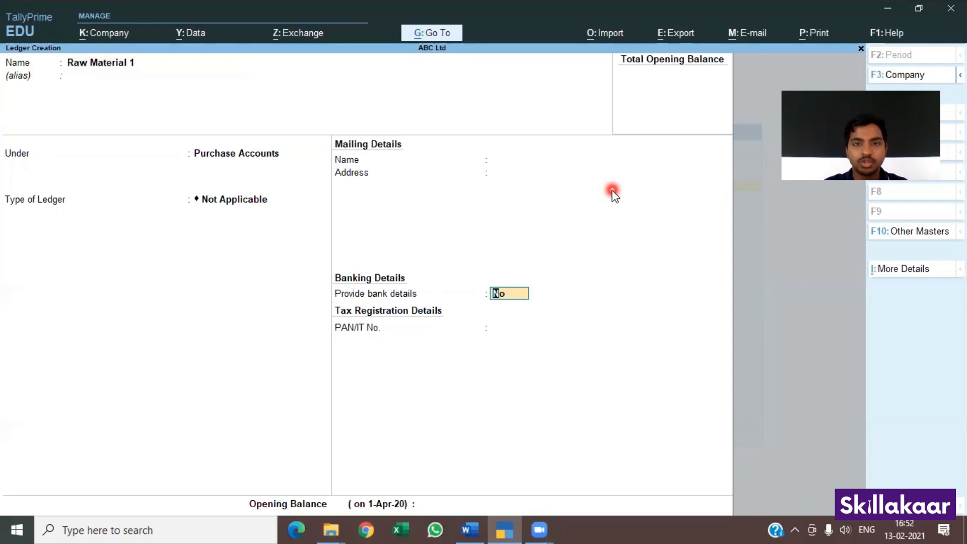
pyautogui.press('Return')
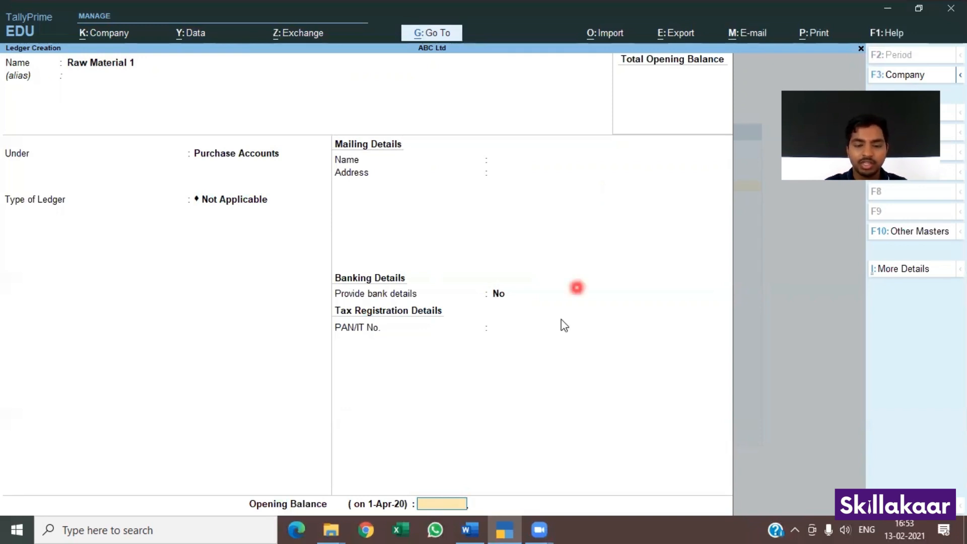
pyautogui.press('Return')
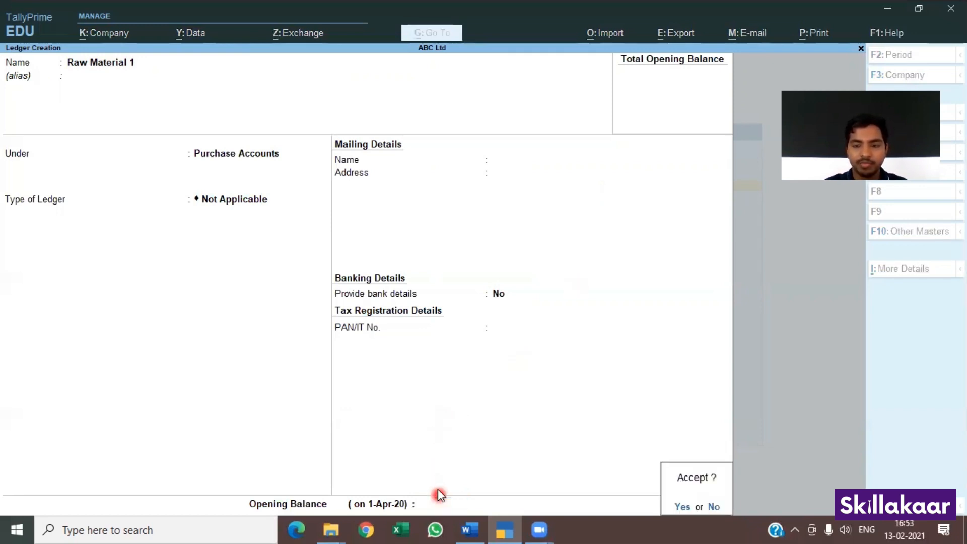
pyautogui.press('Return')
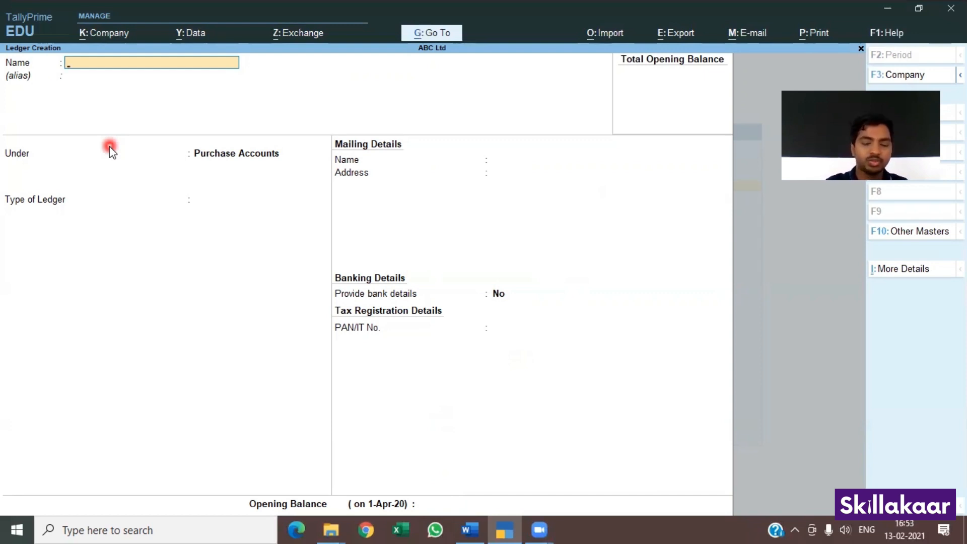
# Step: Name the next ledger Tushar Enterprises and place it under Sundry Creditors
pyautogui.write('Tushar ')
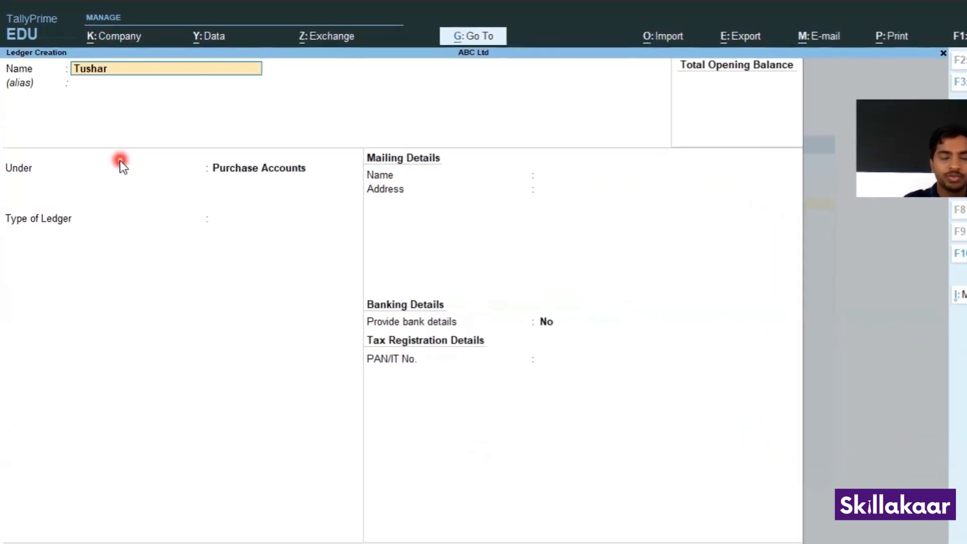
pyautogui.write('Ent')
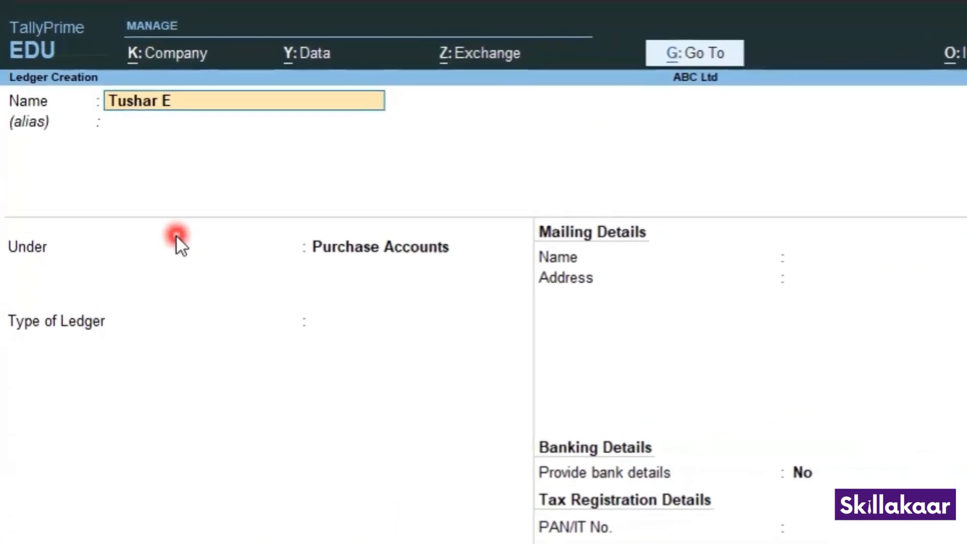
pyautogui.write('erprises')
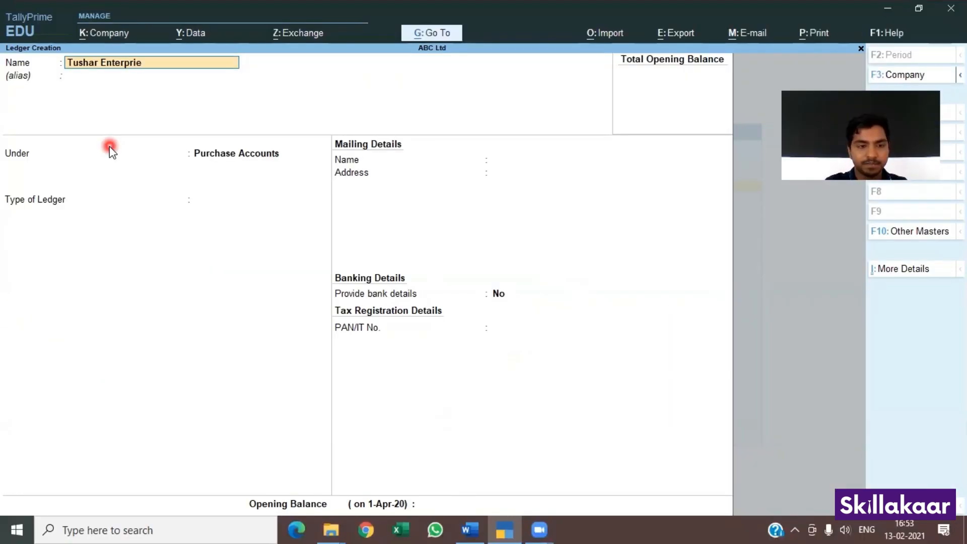
pyautogui.press('Return')
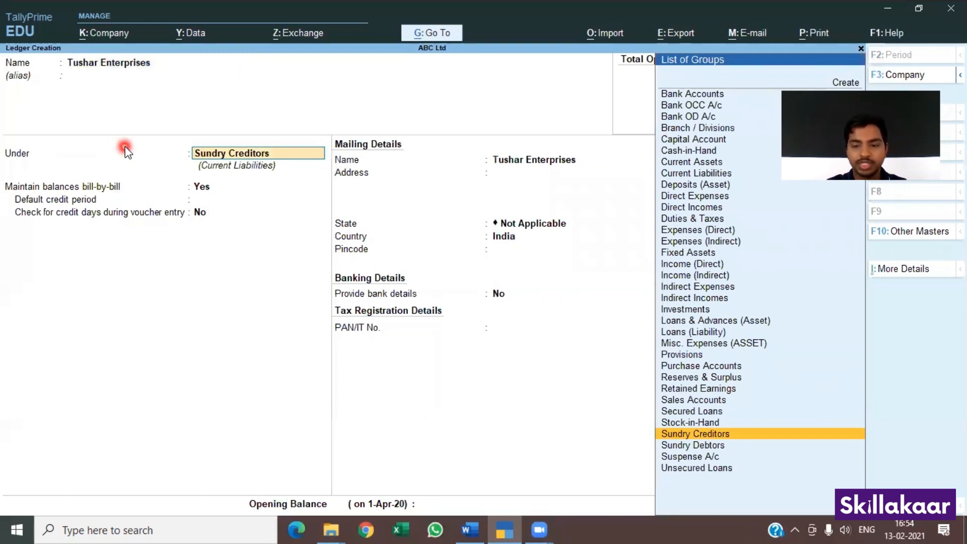
pyautogui.press('Return')
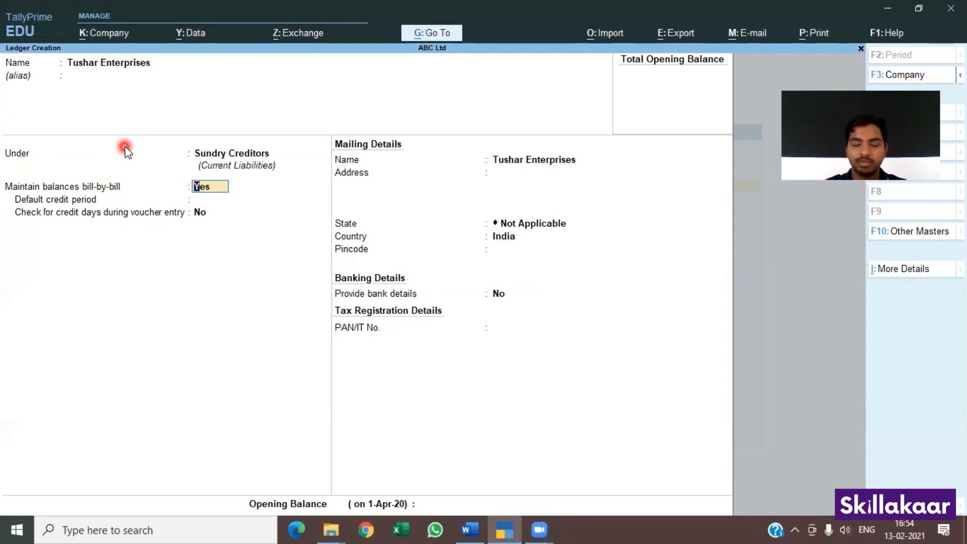
# Step: Keep bill-by-bill balances at Yes, the default credit period blank, and the credit days check at No
pyautogui.press('Return')
pyautogui.press('Return')
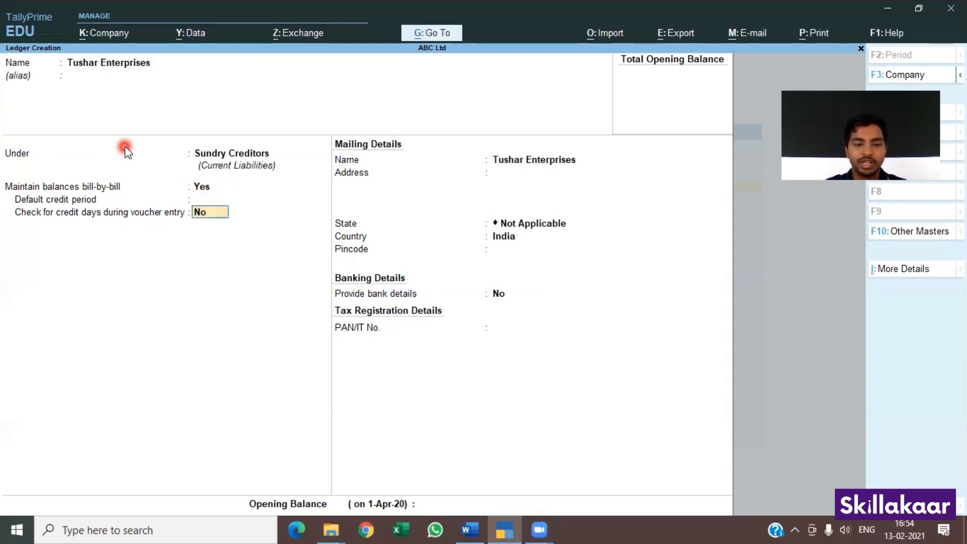
pyautogui.press('Return')
pyautogui.press('BackSpace')
pyautogui.press('Return')
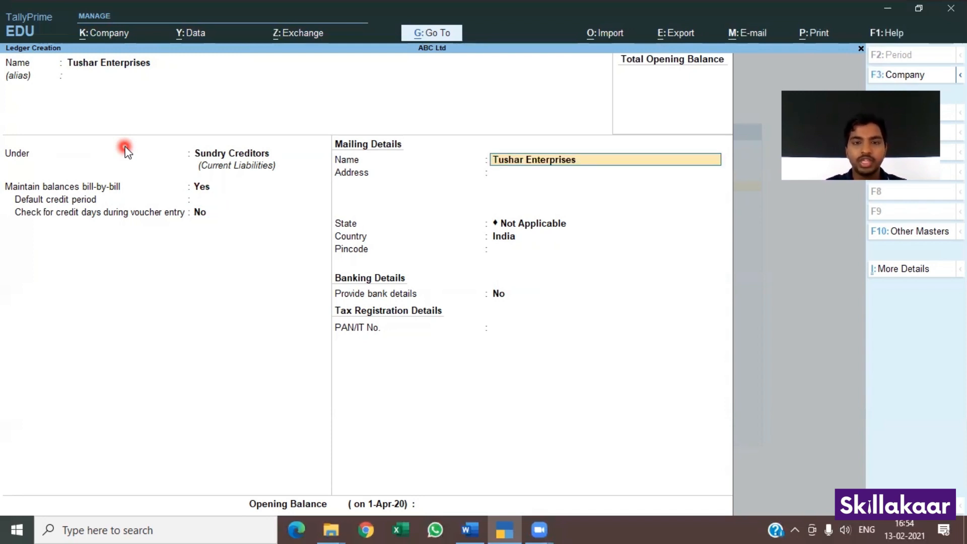
# Step: Keep the default mailing and bank details and a blank opening balance, save the Tushar Enterprises ledger, and return to Gateway of Tally
pyautogui.press('Return')
pyautogui.press('Return')
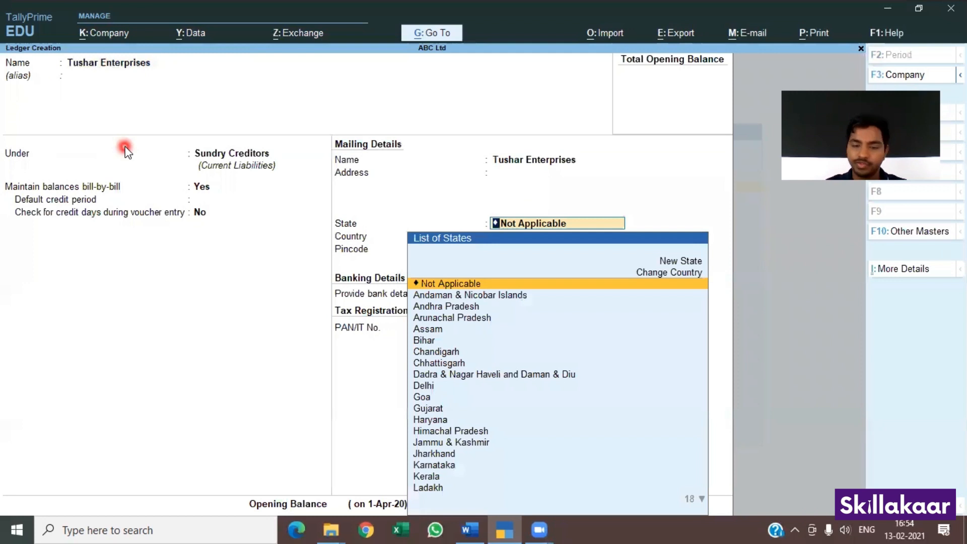
pyautogui.press('Return')
pyautogui.press('Return')
pyautogui.press('Return')
pyautogui.press('Return')
pyautogui.press('Return')
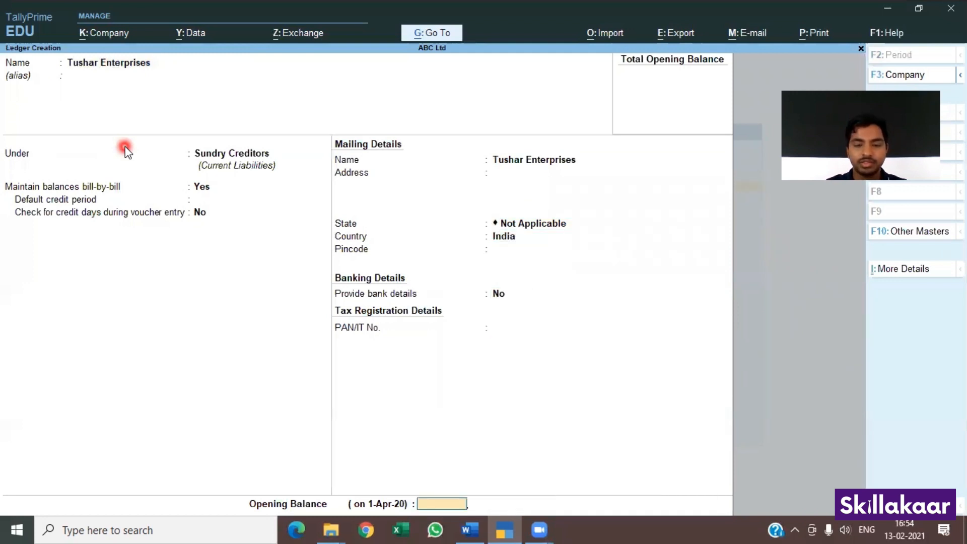
pyautogui.press('Return')
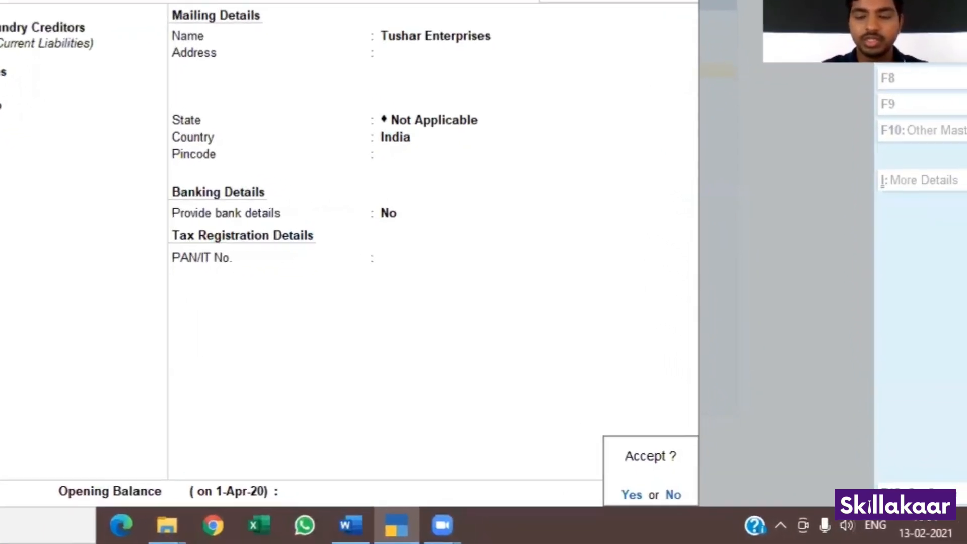
pyautogui.press('Return')
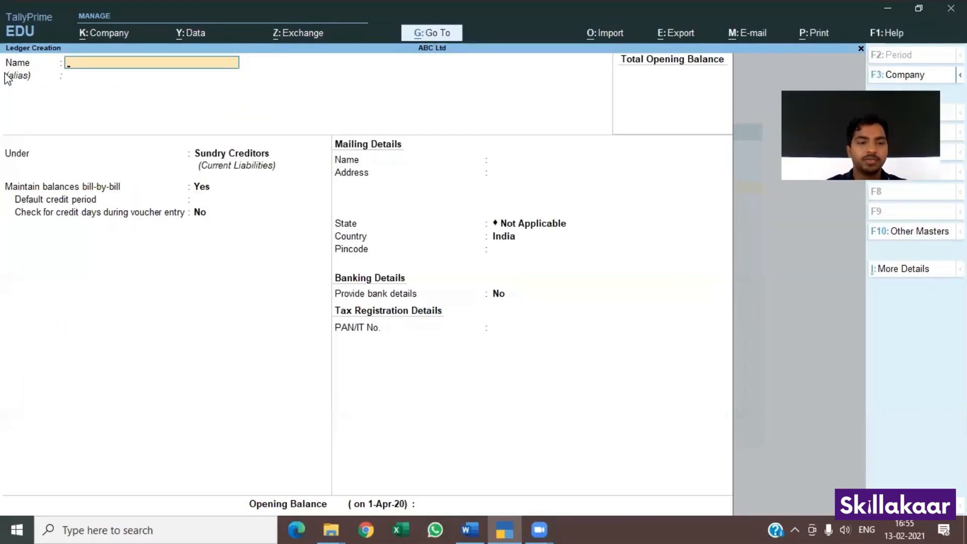
pyautogui.press('Escape')
pyautogui.press('Escape')
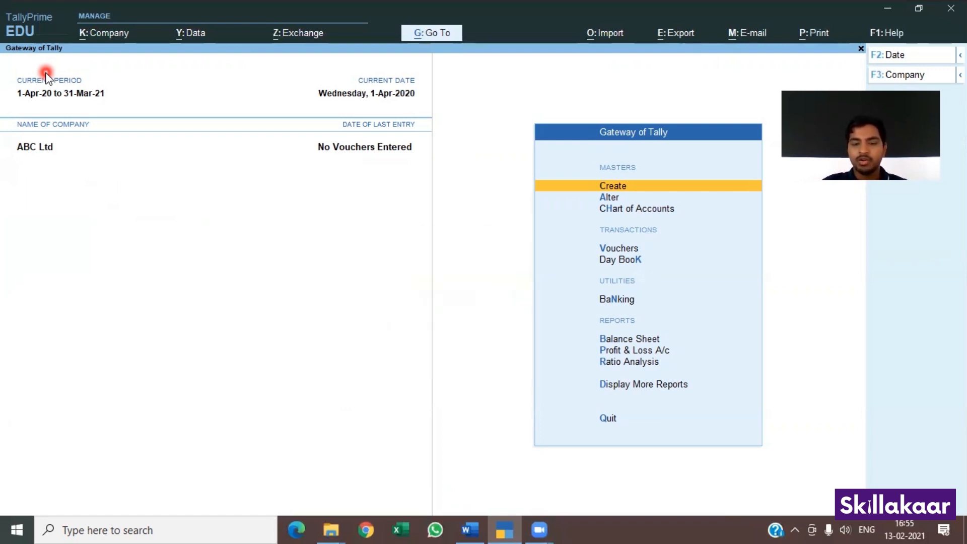
# Step: Open voucher entry and switch to a new Purchase voucher
pyautogui.press('Down')
pyautogui.press('Down')
pyautogui.press('Down')
pyautogui.press('Down')
pyautogui.press('Up')
pyautogui.press('Return')
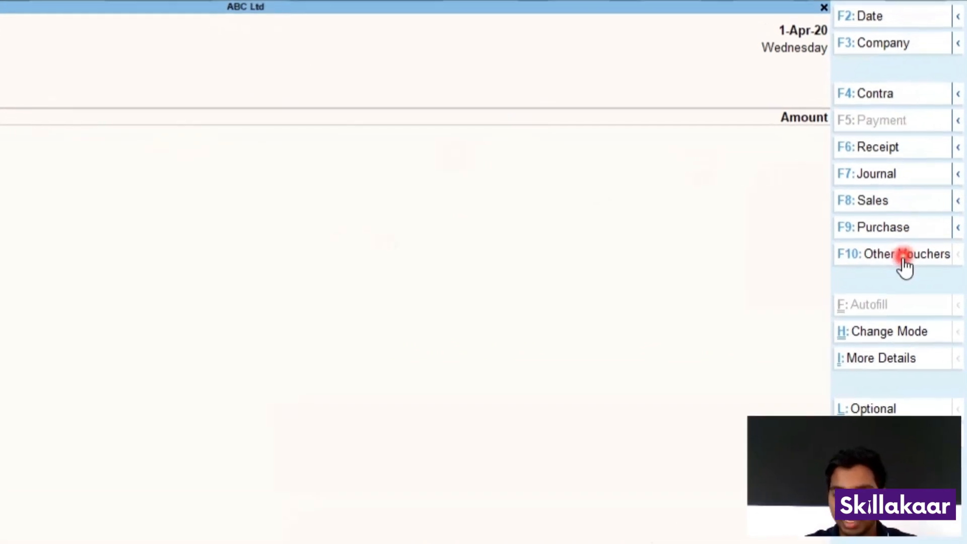
pyautogui.click(869, 269)
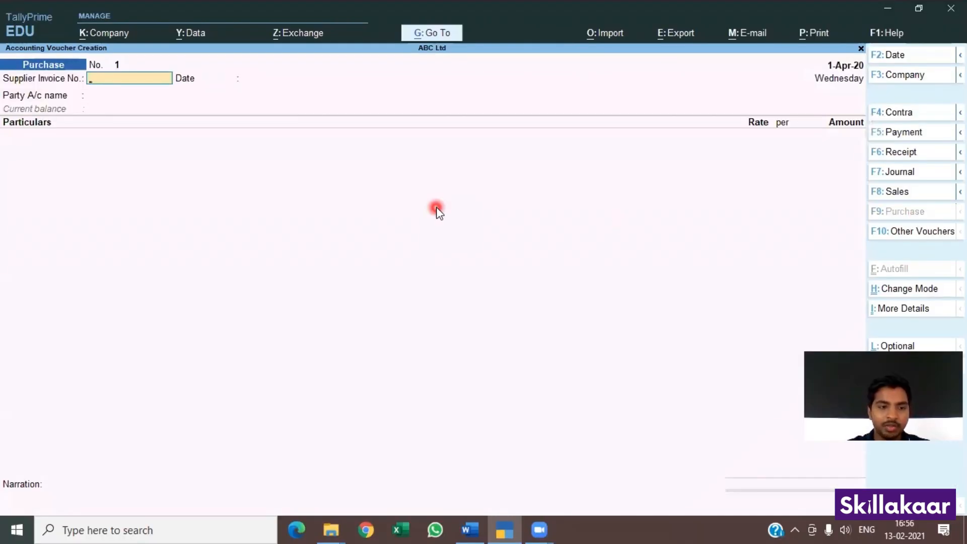
# Step: Enter supplier invoice number 01 dated 1-Apr-20 and choose Tushar Enterprises as the party account
pyautogui.click(120, 81)
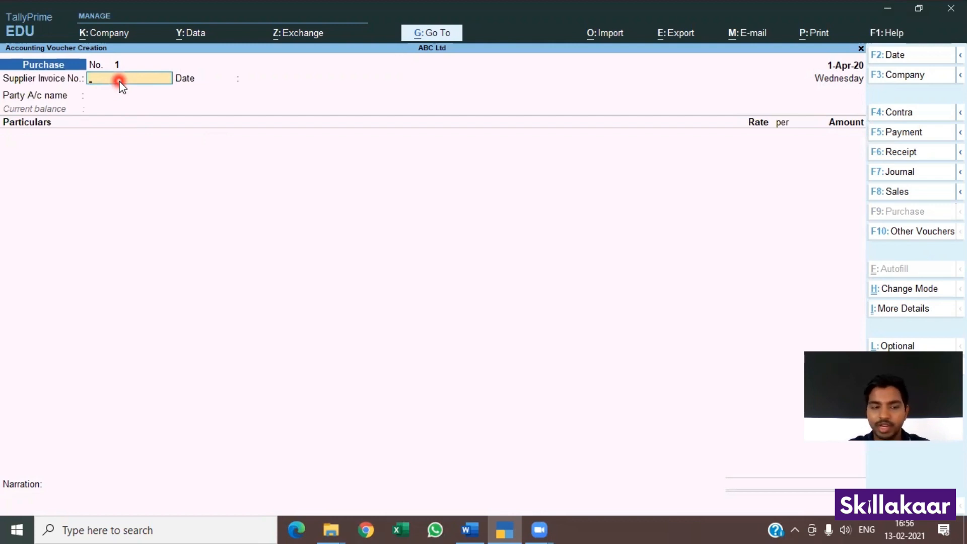
pyautogui.write('0')
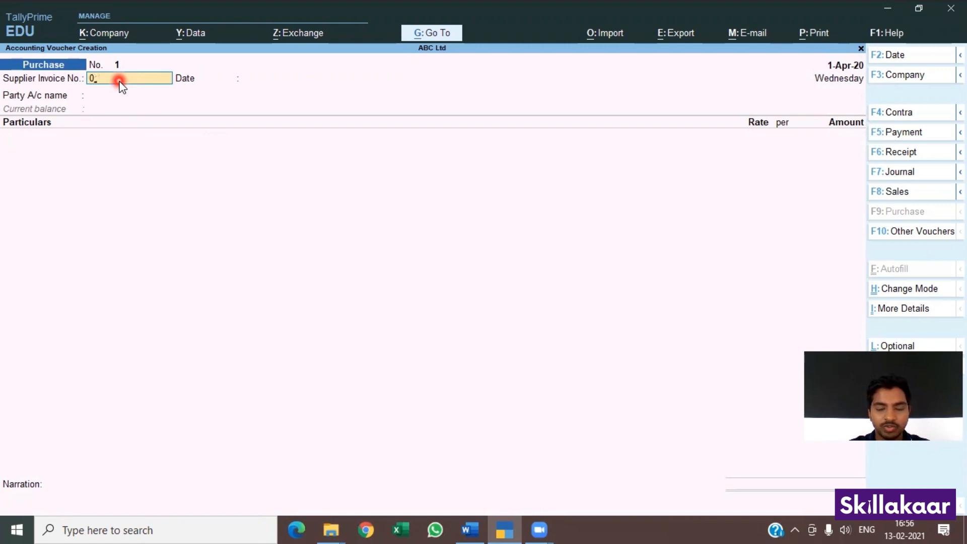
pyautogui.write('111')
pyautogui.press('Return')
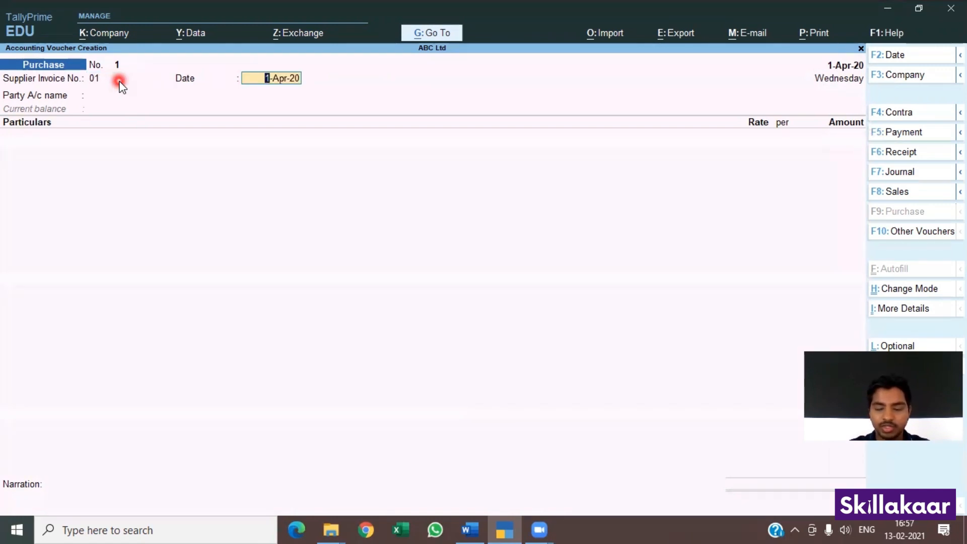
pyautogui.press('Return')
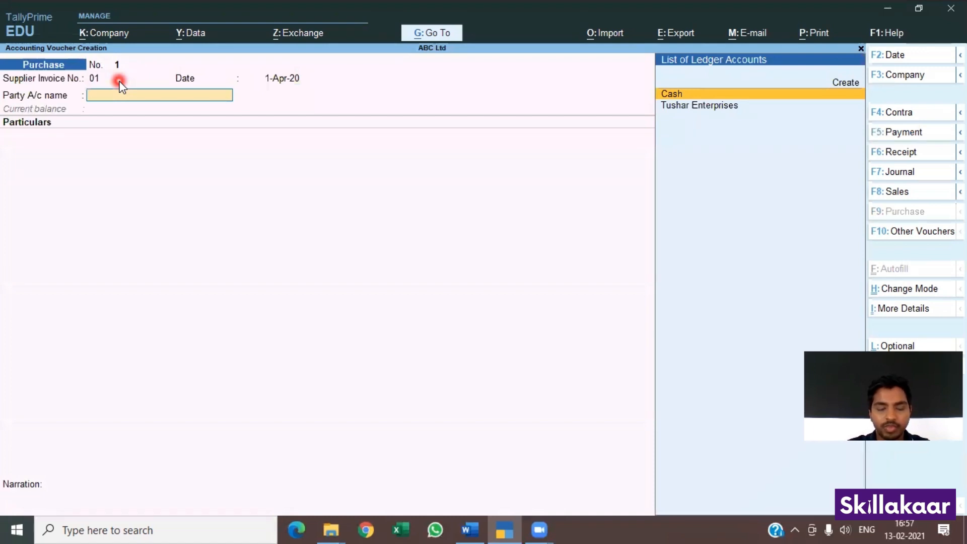
pyautogui.press('Down')
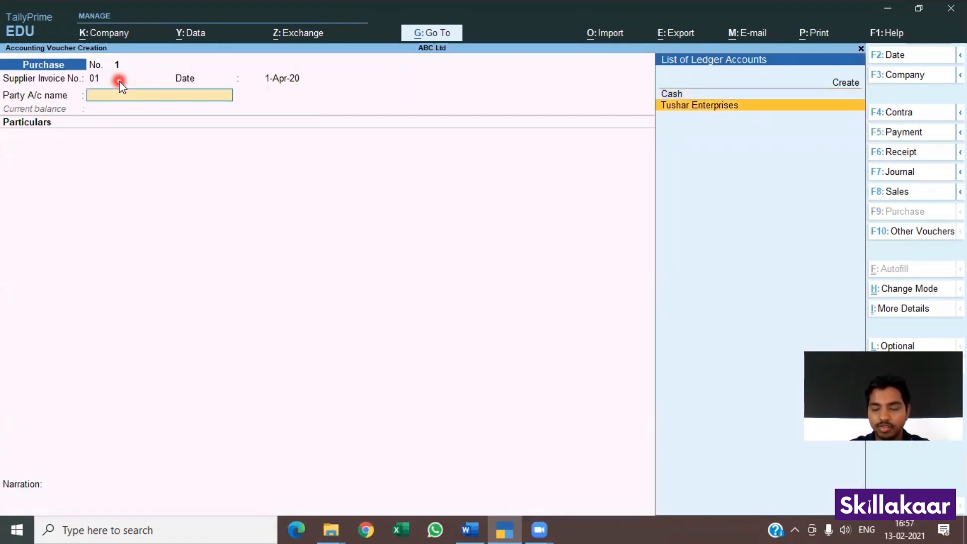
pyautogui.press('Return')
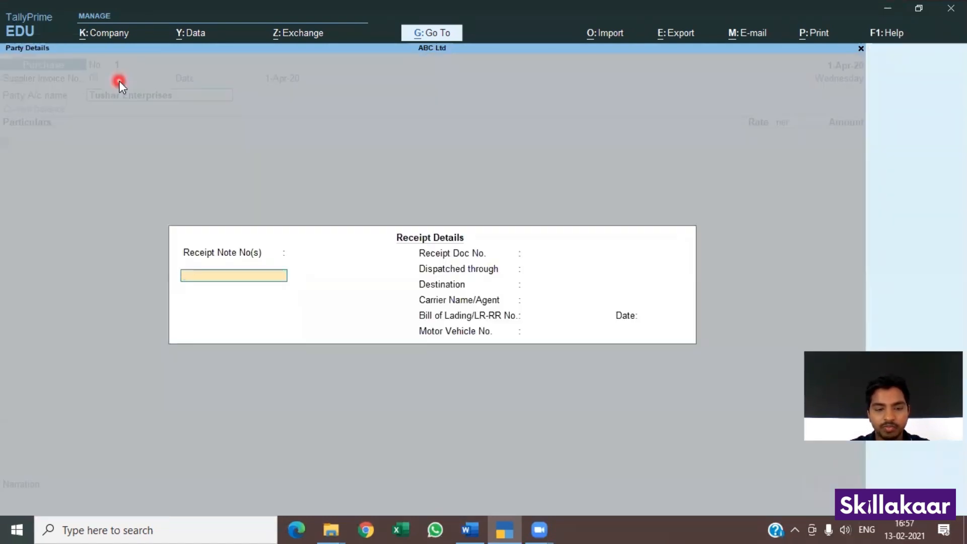
# Step: Enter receipt note number 01 dated 1-Apr-20 and leave the remaining receipt and dispatch details blank
pyautogui.write('01')
pyautogui.press('Return')
pyautogui.press('Return')
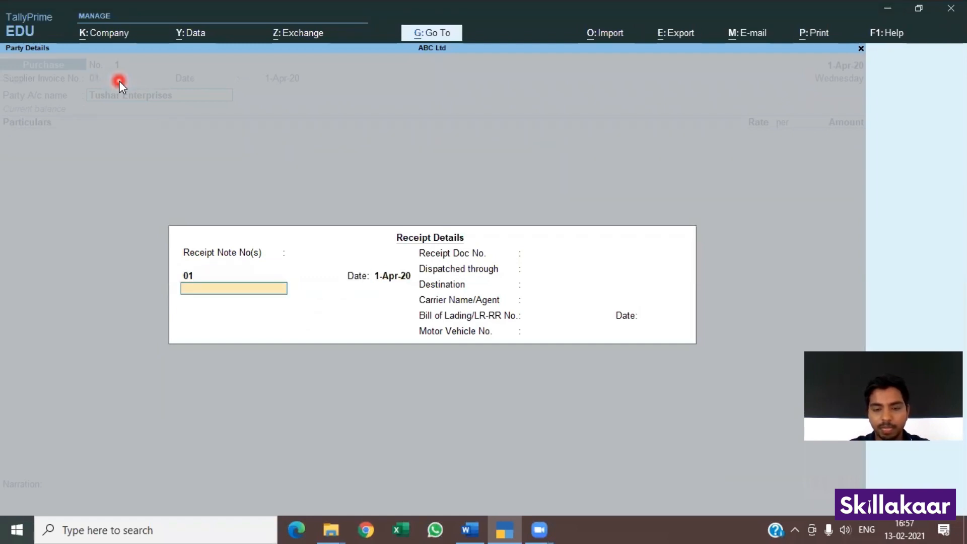
pyautogui.press('Return')
pyautogui.press('Return')
pyautogui.press('Return')
pyautogui.press('Return')
pyautogui.press('Return')
pyautogui.press('Return')
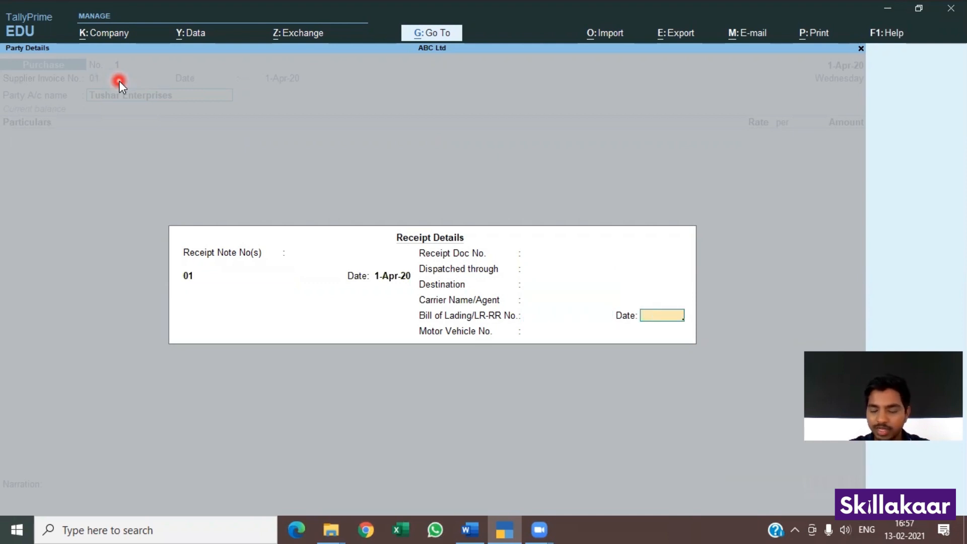
pyautogui.press('Return')
pyautogui.press('Return')
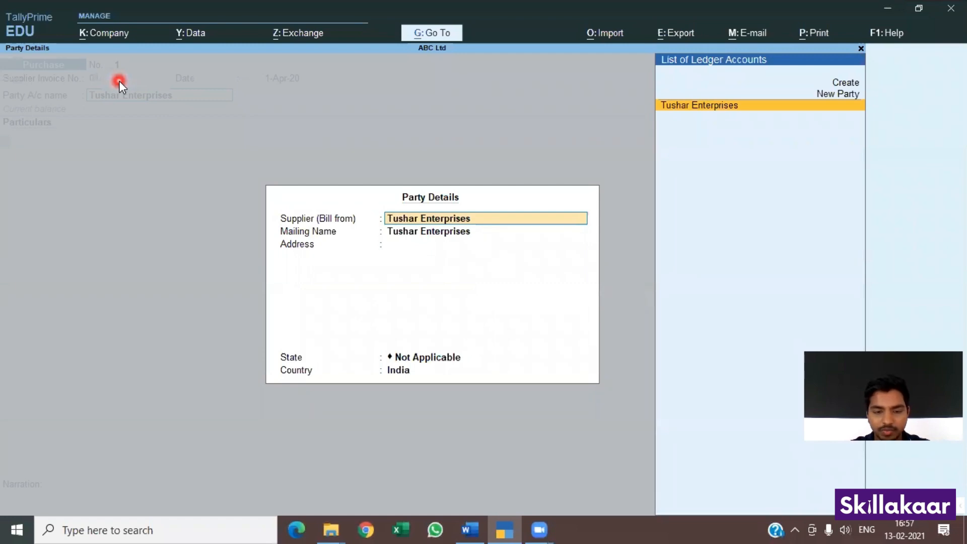
# Step: Accept the party details for Tushar Enterprises with a blank address, state Not Applicable and country India
pyautogui.press('Return')
pyautogui.press('Return')
pyautogui.press('Return')
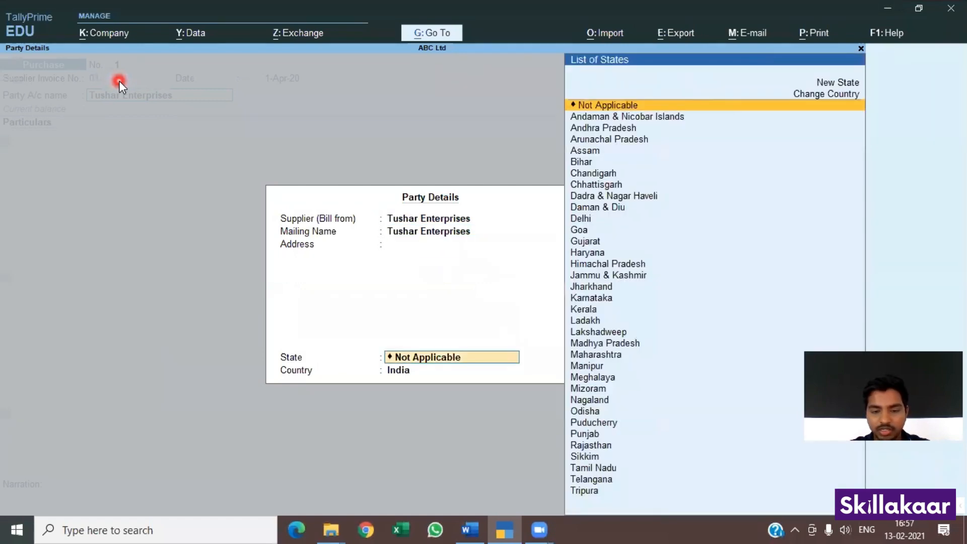
pyautogui.press('Return')
pyautogui.press('Return')
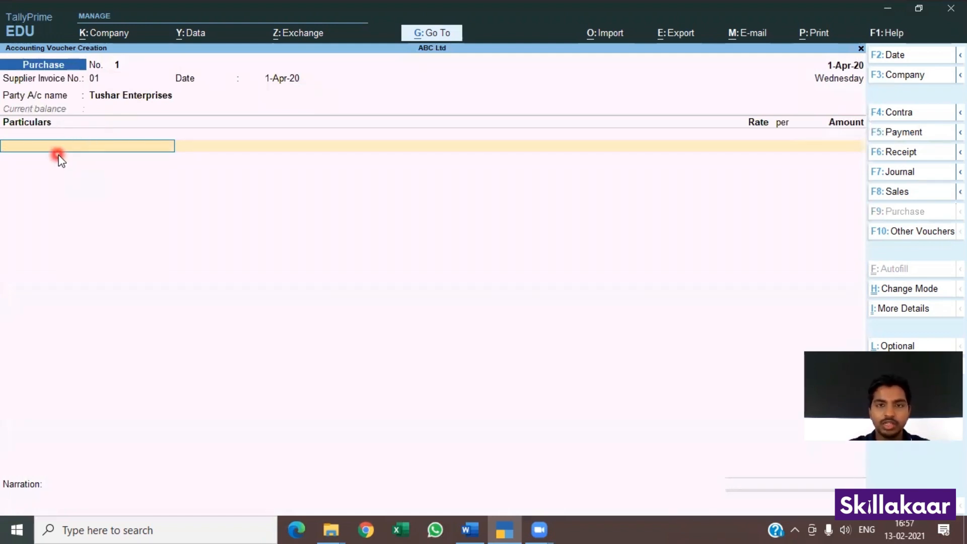
# Step: Add the Raw Material 1 ledger to the voucher's particulars with an amount of 10000 and finish the particulars
pyautogui.write('R')
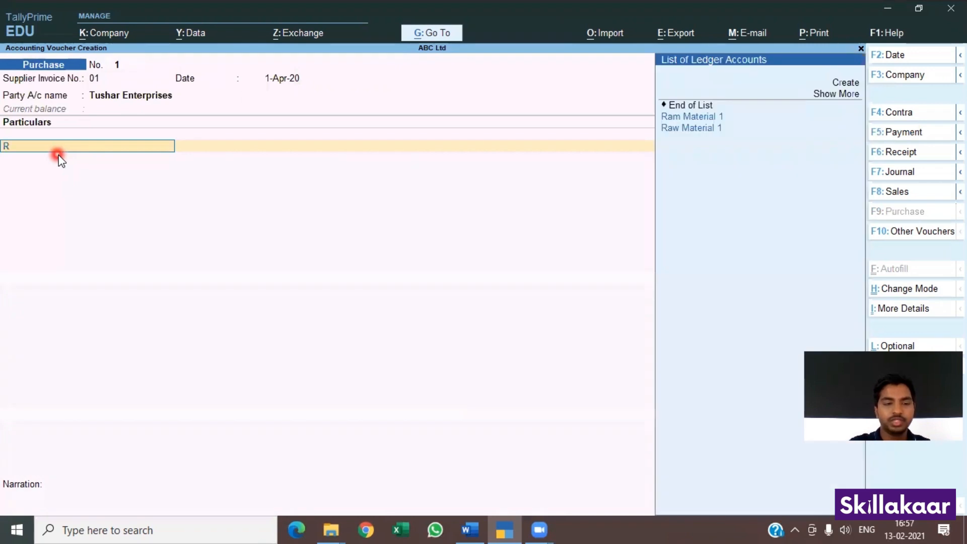
pyautogui.press('Down')
pyautogui.press('Down')
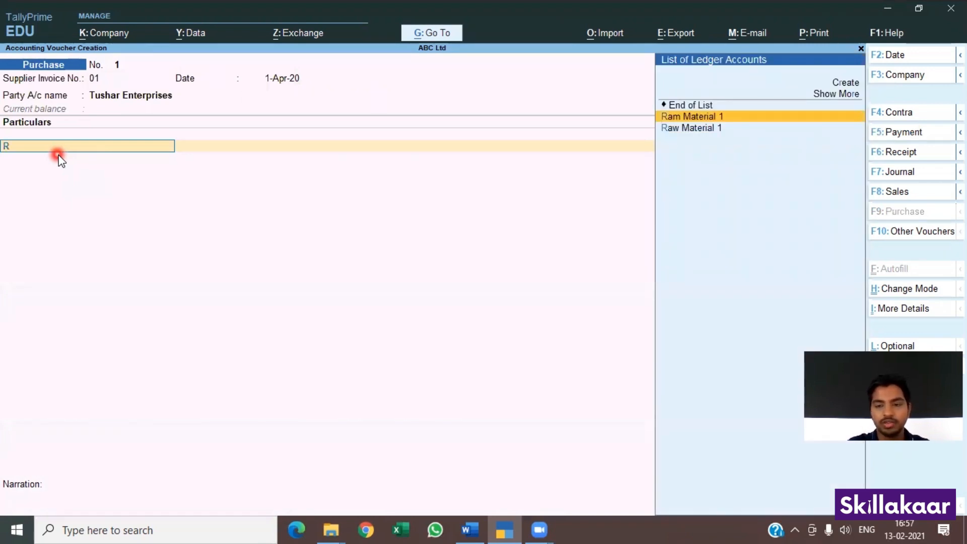
pyautogui.press('Return')
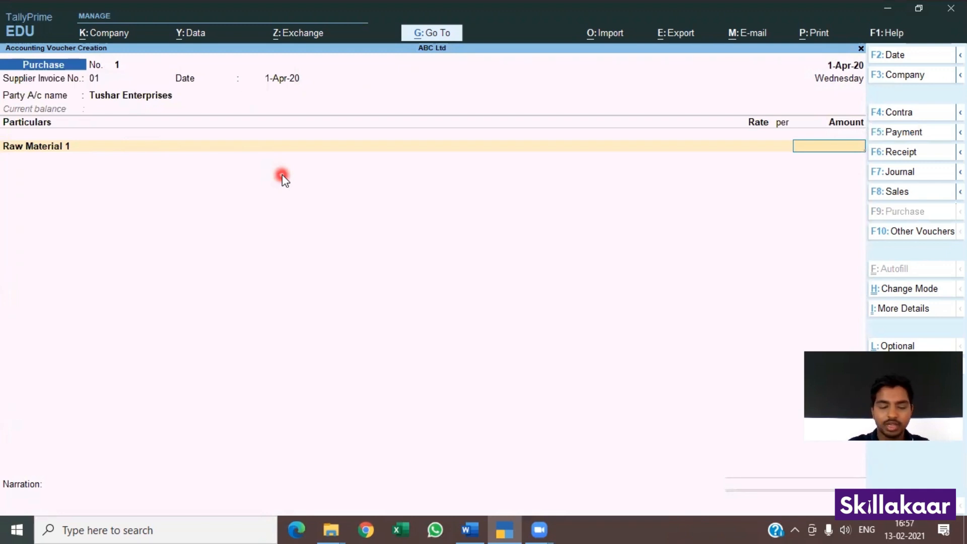
pyautogui.write('10000')
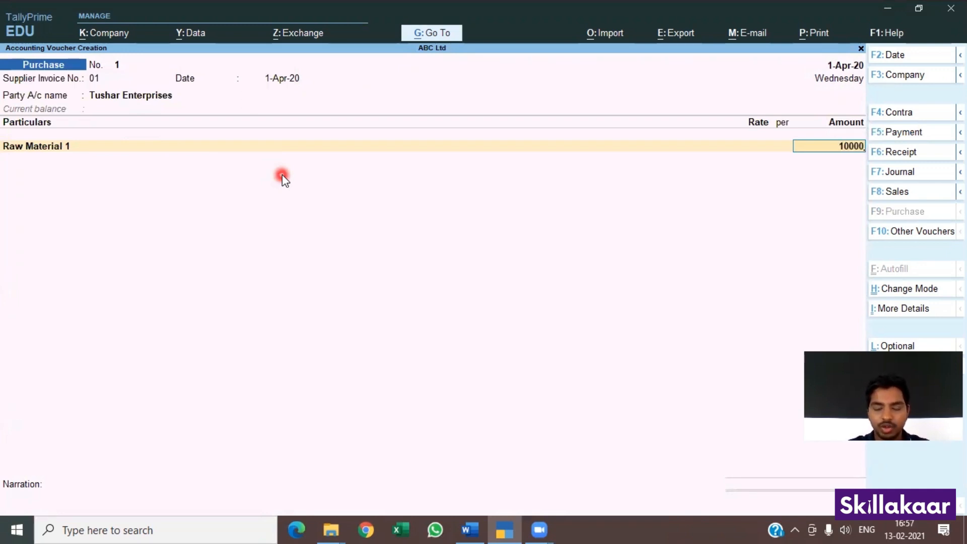
pyautogui.press('Return')
pyautogui.press('Return')
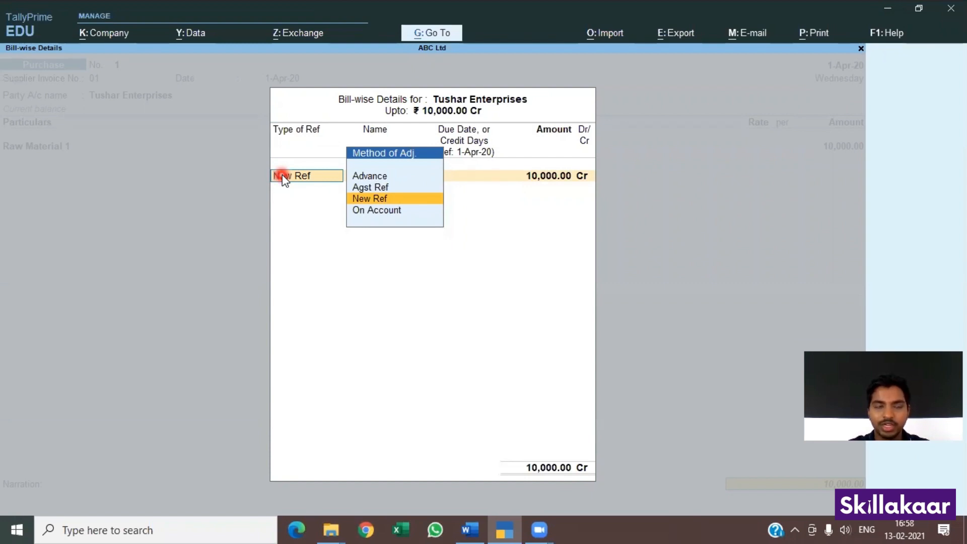
# Step: Allocate the full 10,000.00 Cr to a New Ref named 01 in the bill-wise details, leaving the due date blank
pyautogui.press('Return')
pyautogui.click(286, 181)
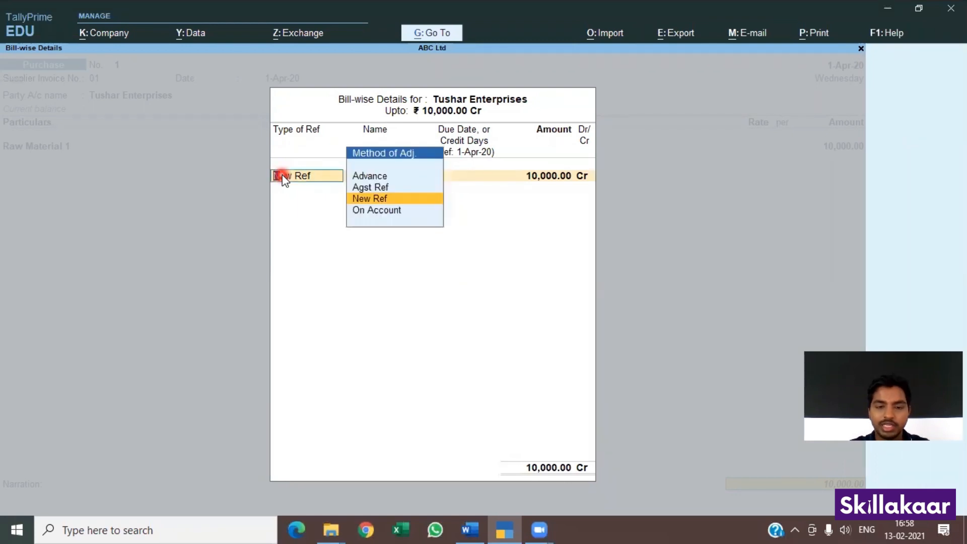
pyautogui.press('Return')
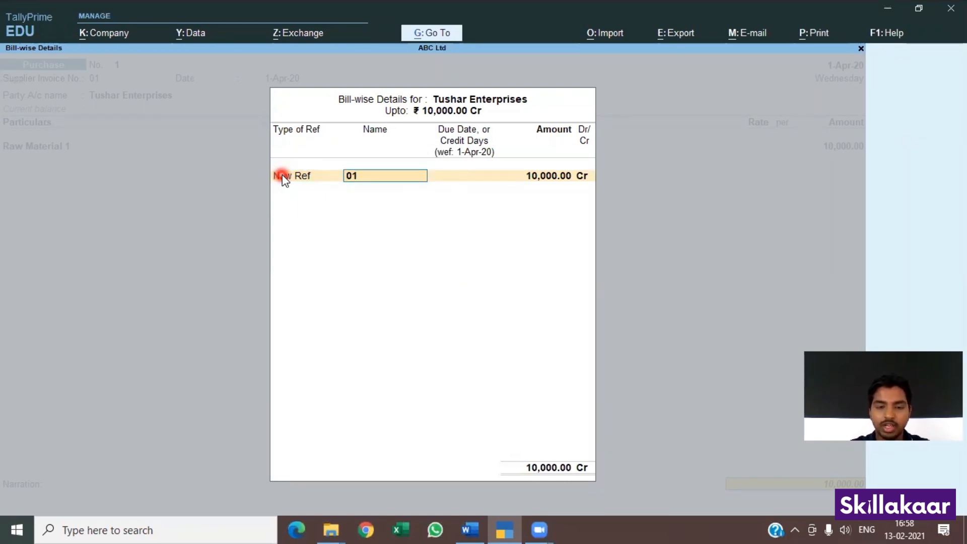
pyautogui.press('Return')
pyautogui.press('Return')
pyautogui.press('Return')
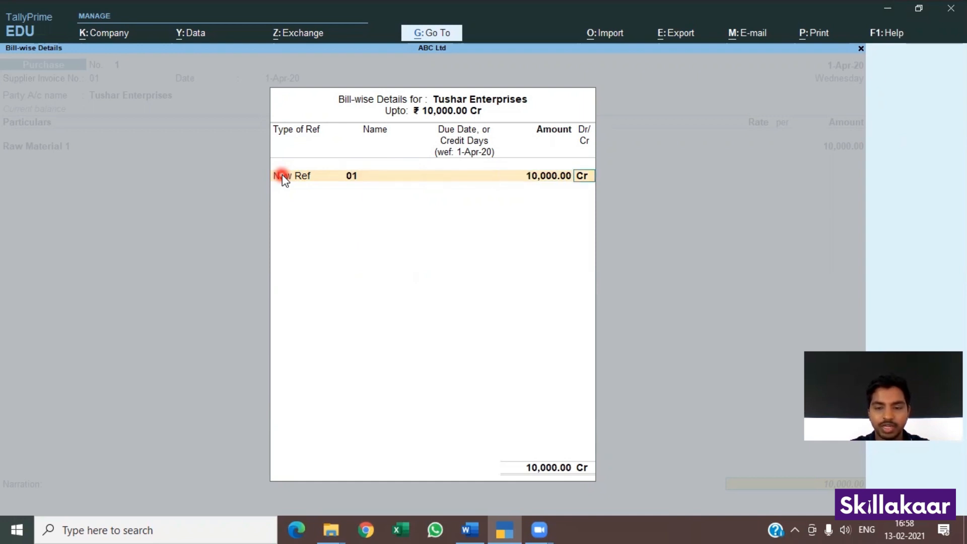
pyautogui.press('Return')
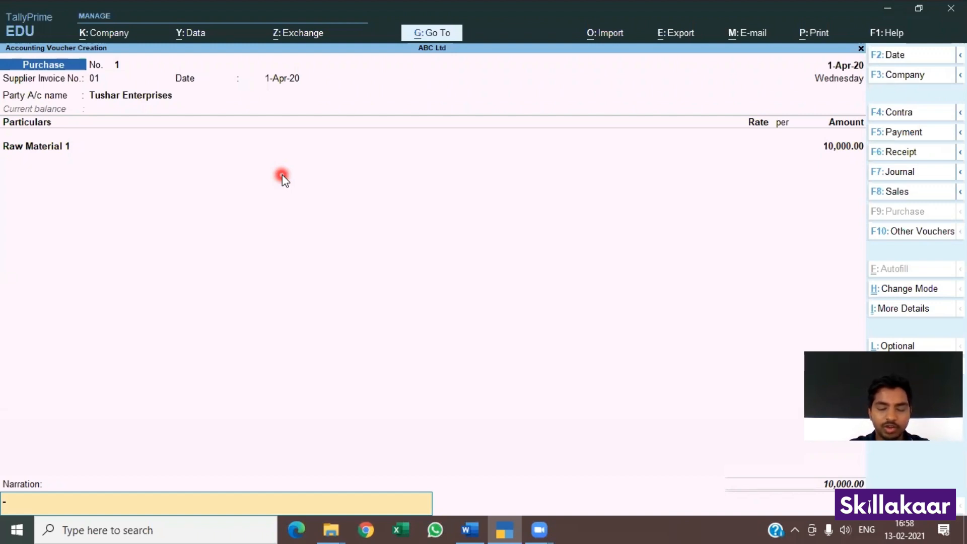
# Step: Enter the narration "Being raw material worth Rs. 10000 purchse from Tushar Enterprises."
pyautogui.write('Being')
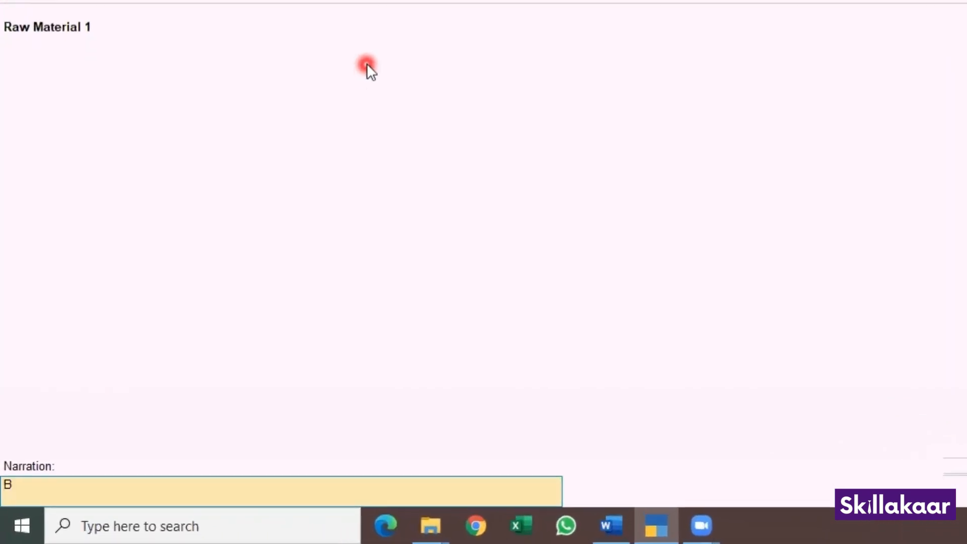
pyautogui.write(' raw material wo')
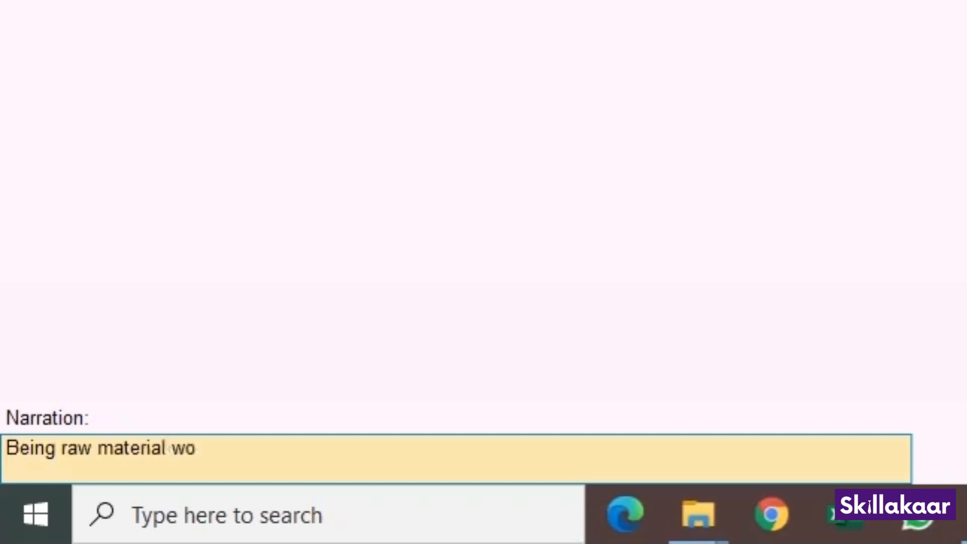
pyautogui.write('Rs.')
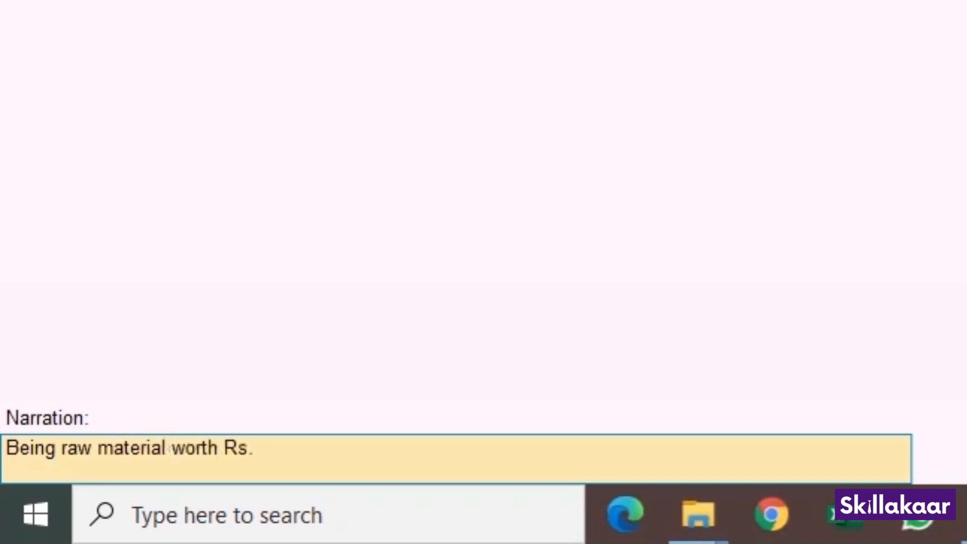
pyautogui.write(' 10000')
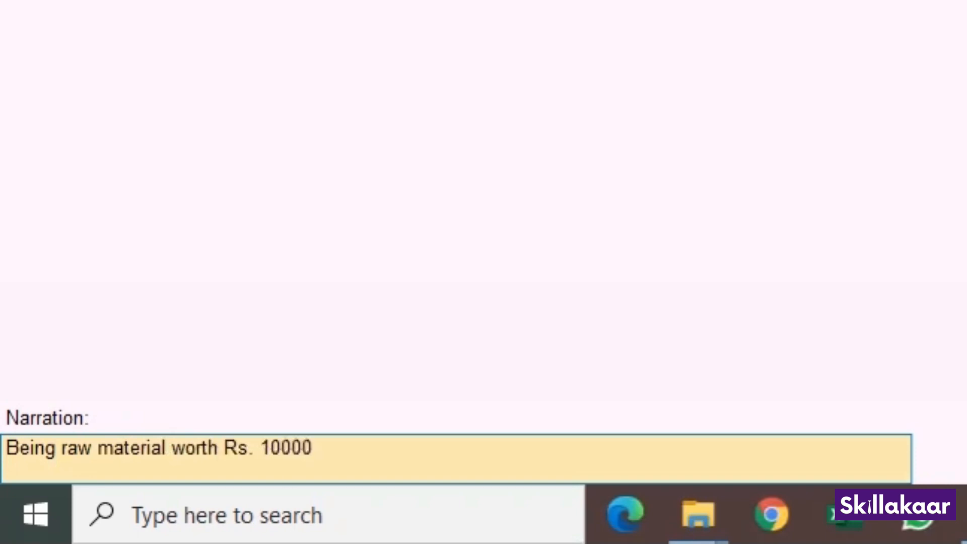
pyautogui.write(' purchse')
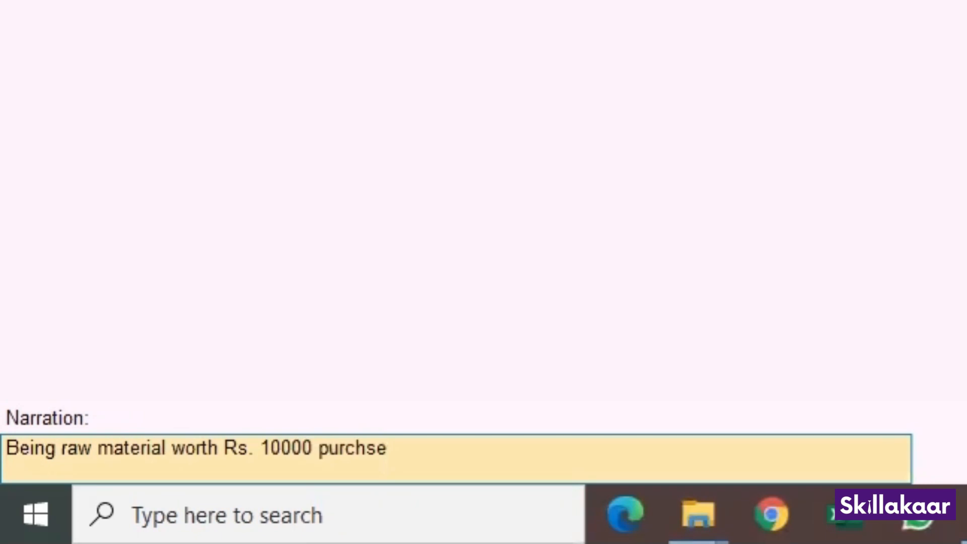
pyautogui.write(' from T')
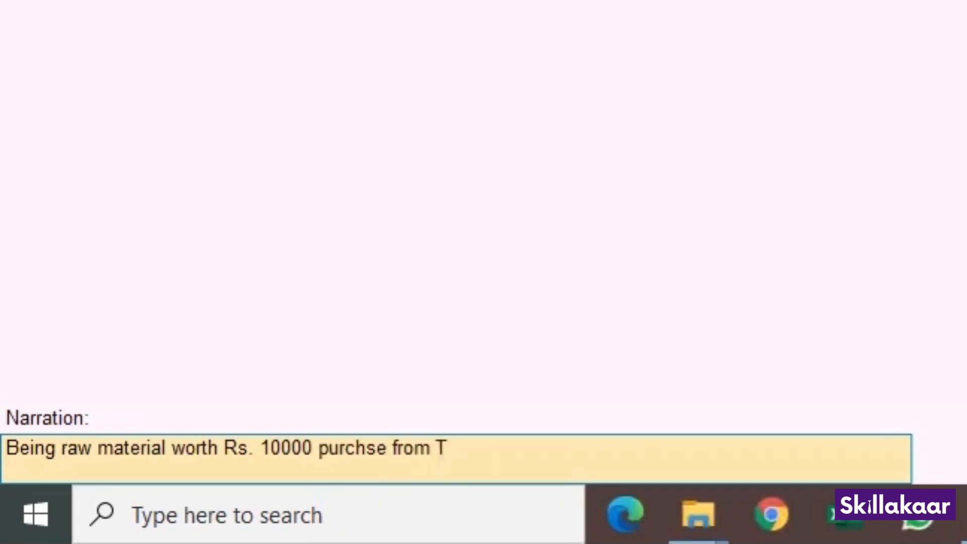
pyautogui.write('ushare')
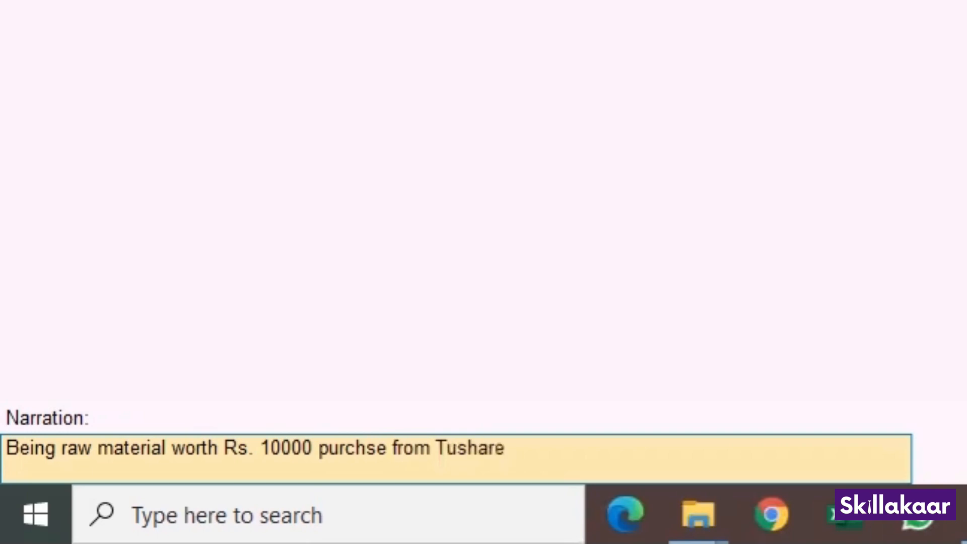
pyautogui.press('BackSpace')
pyautogui.write('Enterprj')
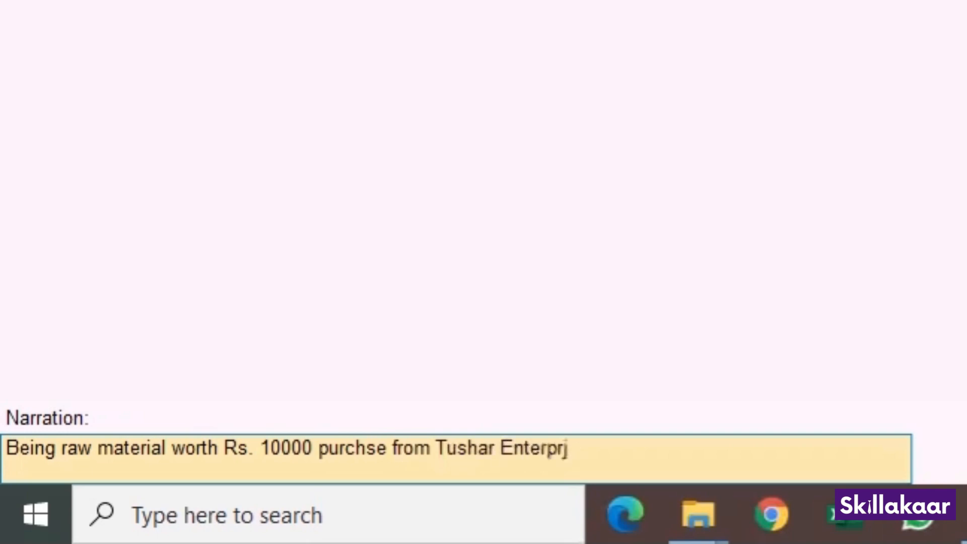
pyautogui.press('BackSpace')
pyautogui.write('ises.')
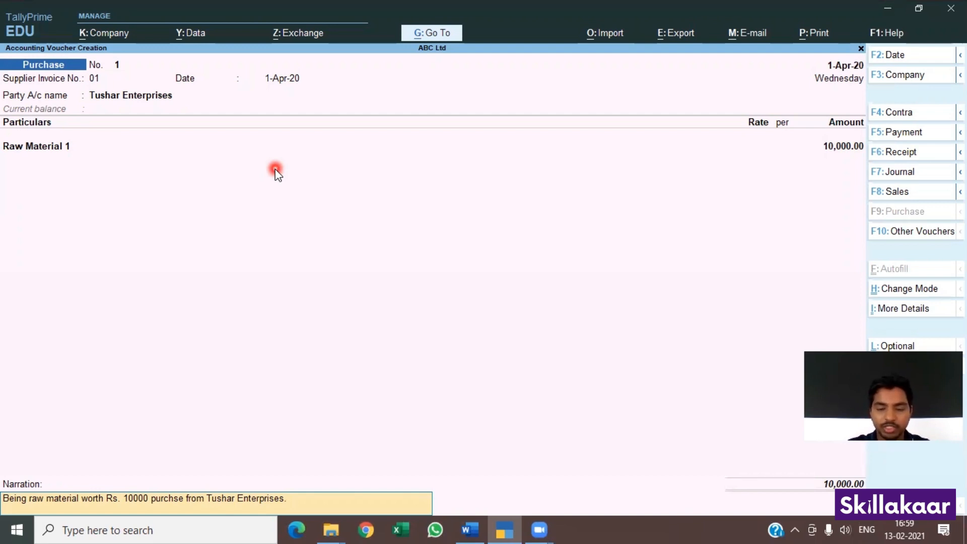
# Step: Accept and save the purchase voucher, then return to Gateway of Tally
pyautogui.press('Return')
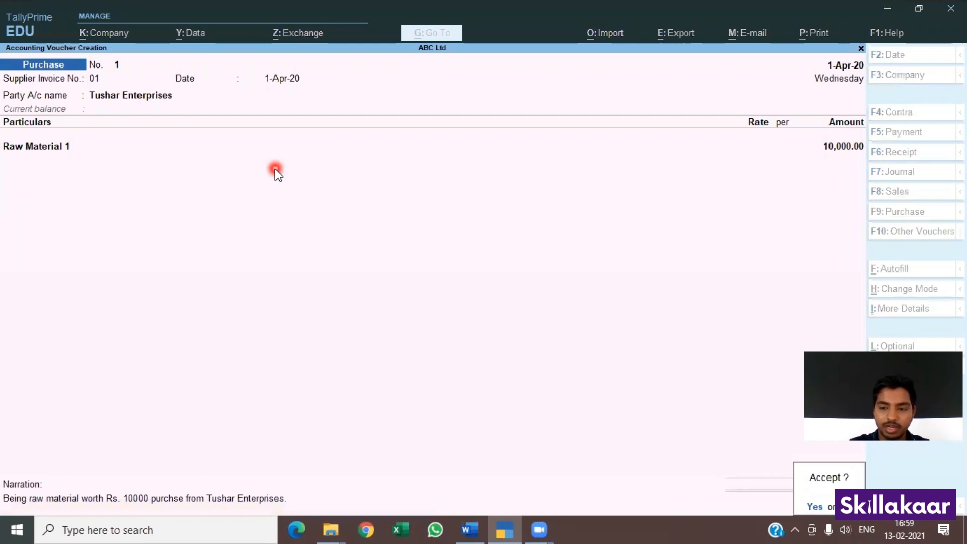
pyautogui.click(542, 266)
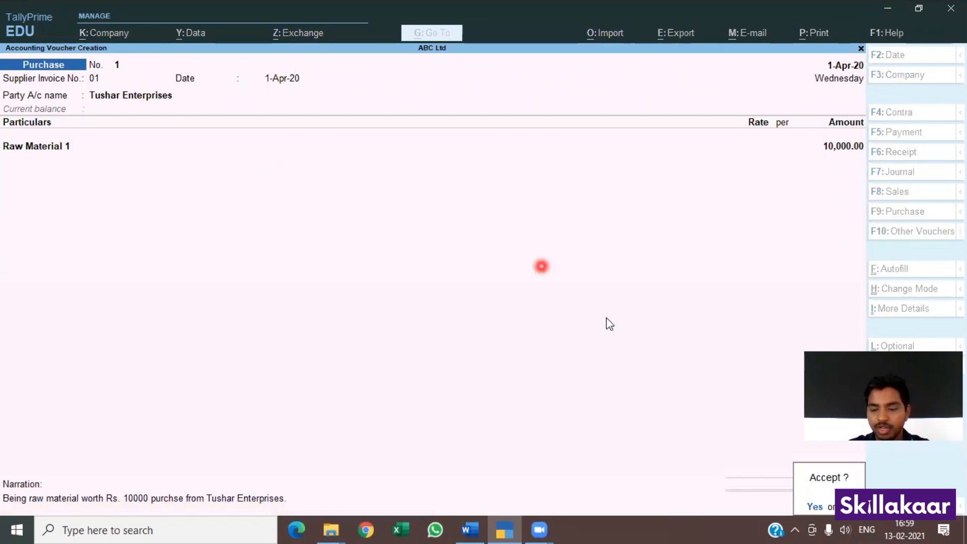
pyautogui.click(576, 441)
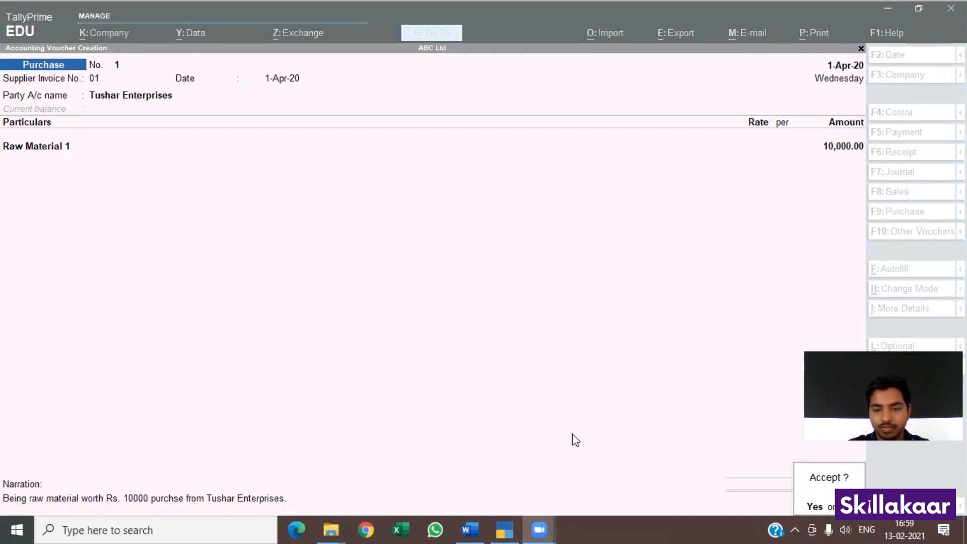
pyautogui.click(371, 363)
pyautogui.press('y')
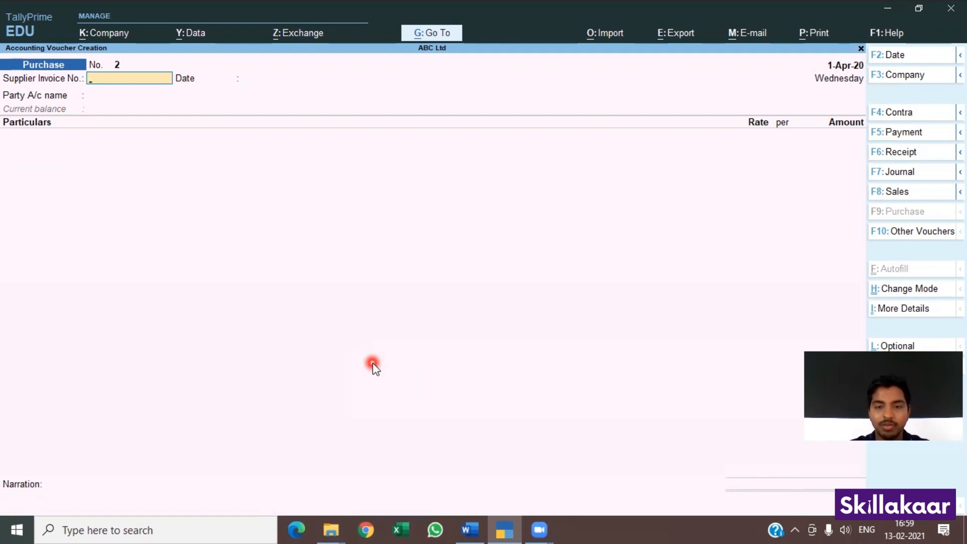
pyautogui.press('Escape')
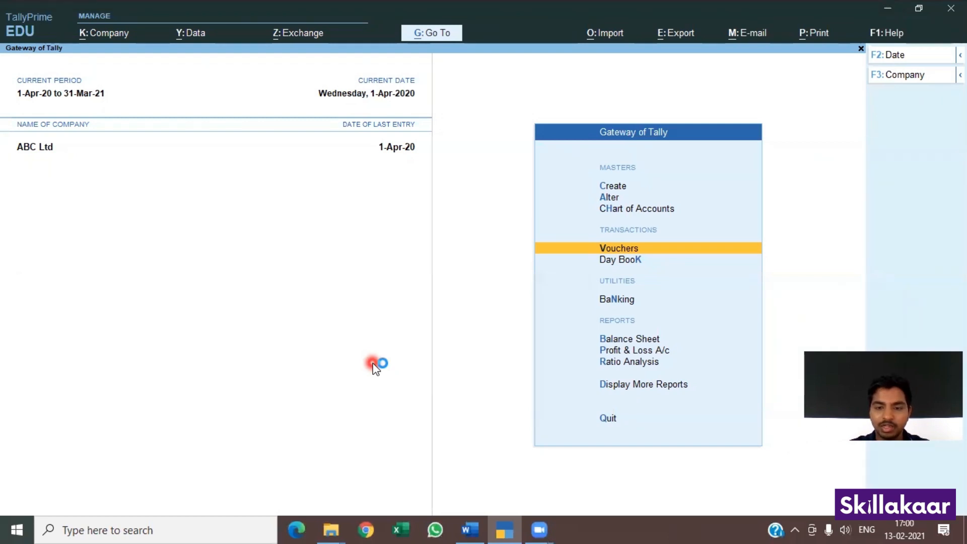
# Step: Start a new ledger named Credit Sales without an alias
pyautogui.press('Up')
pyautogui.press('Up')
pyautogui.press('Up')
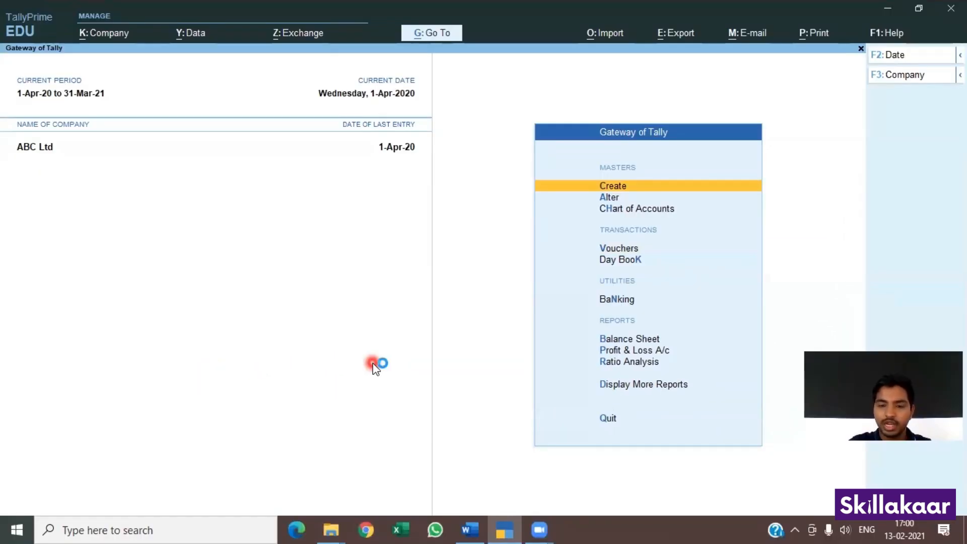
pyautogui.press('Return')
pyautogui.press('Down')
pyautogui.press('Return')
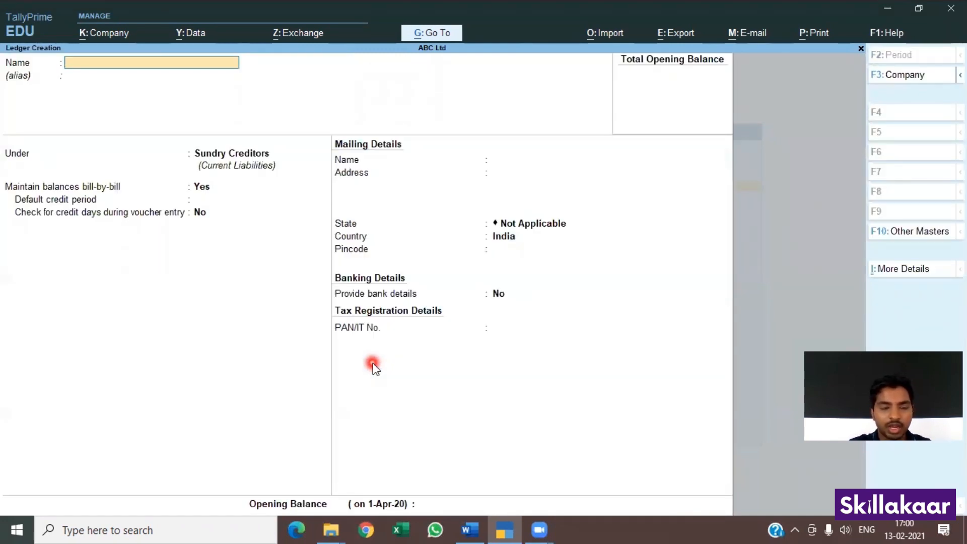
pyautogui.write('Cred')
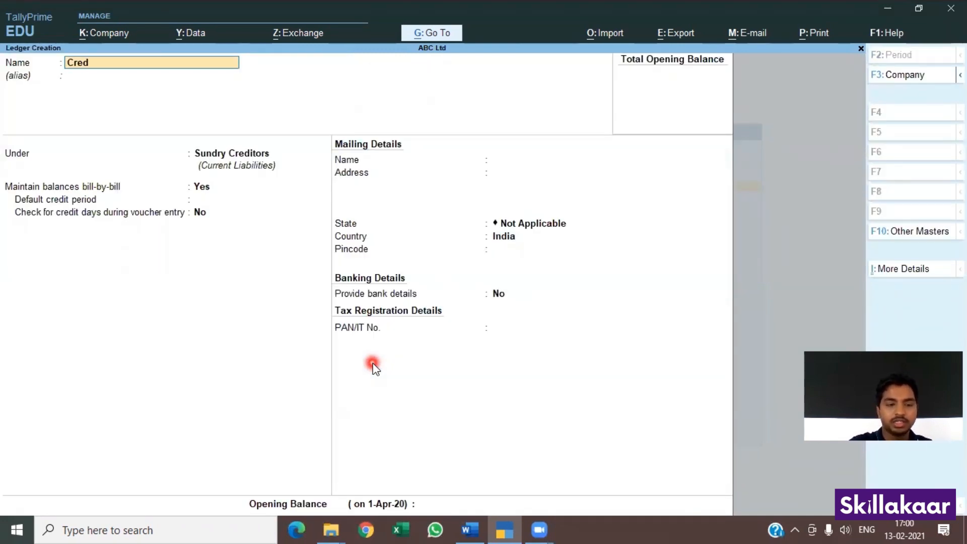
pyautogui.write('it Sales')
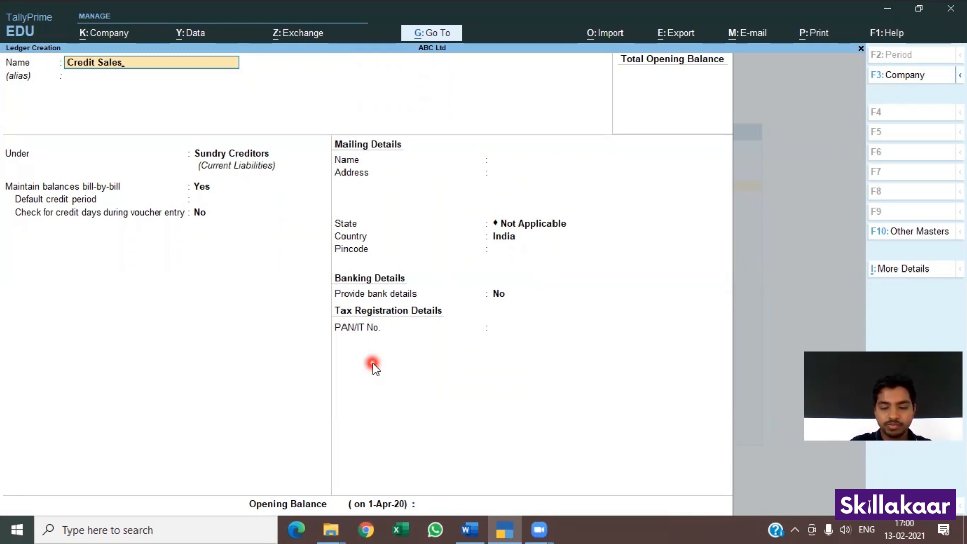
pyautogui.press('Return')
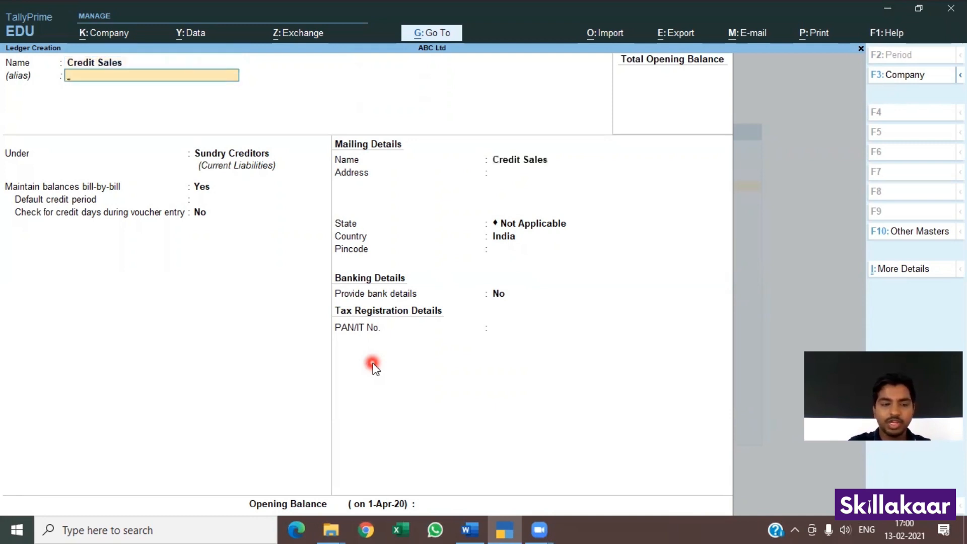
pyautogui.press('Return')
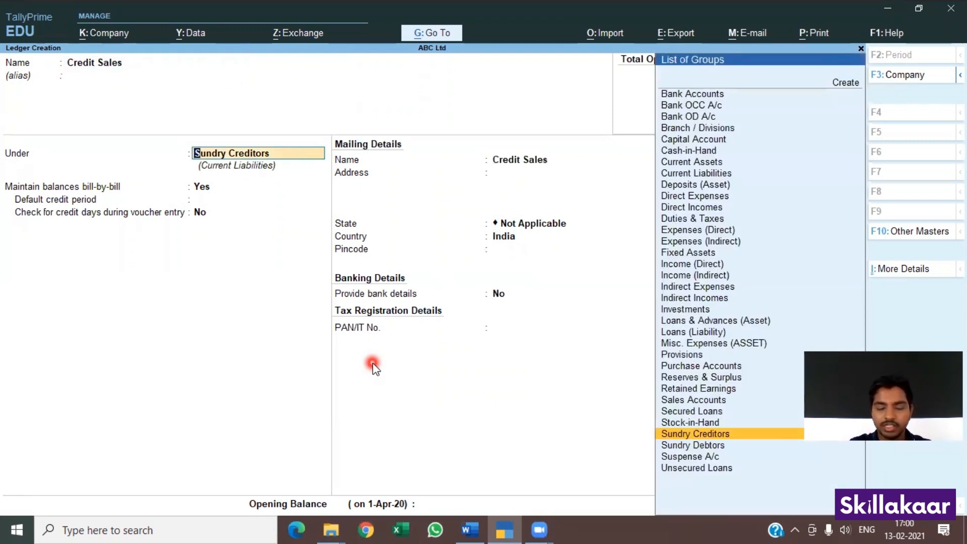
# Step: Place the Credit Sales ledger under Sales Accounts, keep the remaining defaults, and save it
pyautogui.write('Sal')
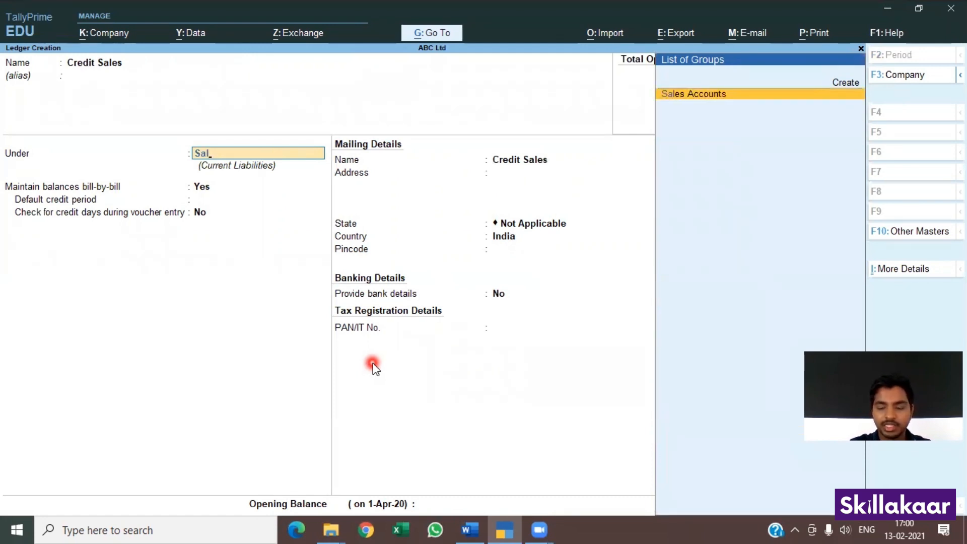
pyautogui.press('Return')
pyautogui.press('Return')
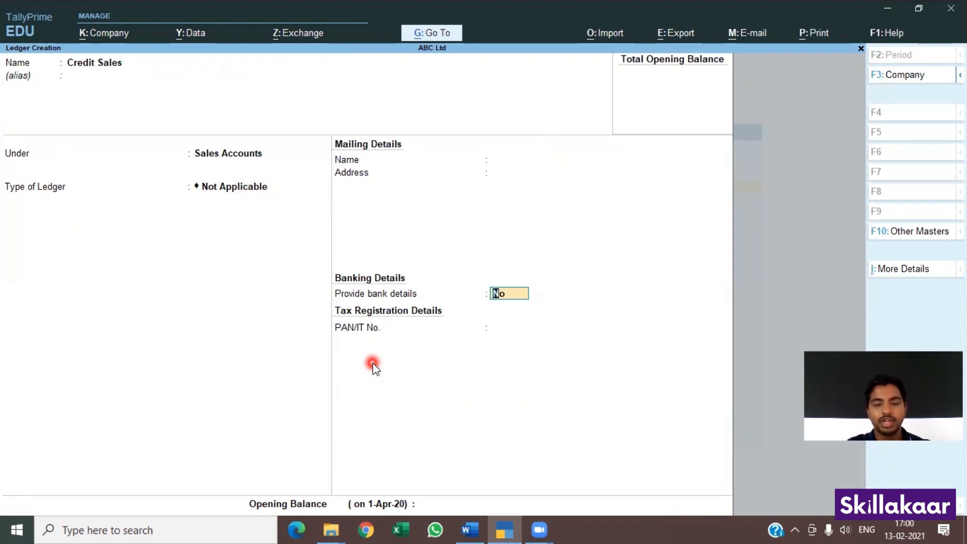
pyautogui.press('Return')
pyautogui.press('Return')
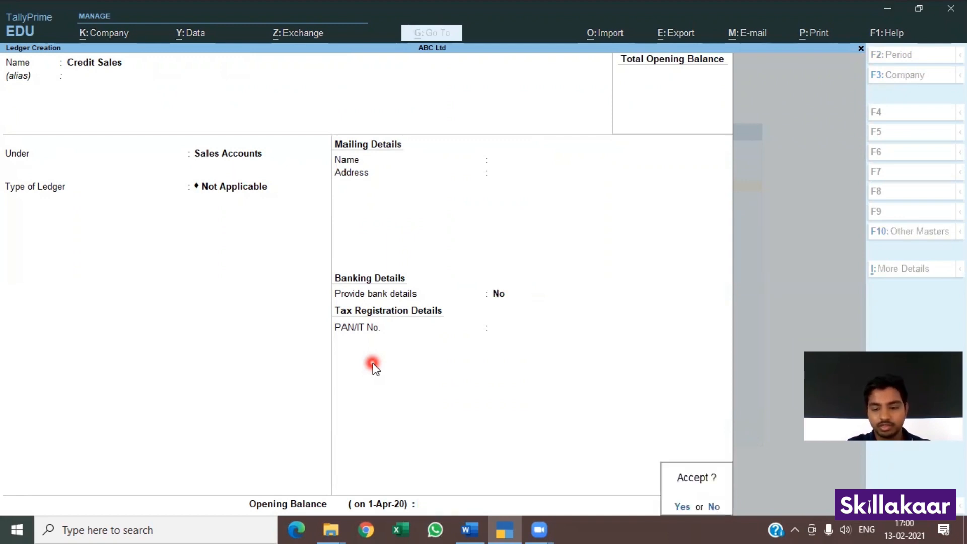
pyautogui.press('Return')
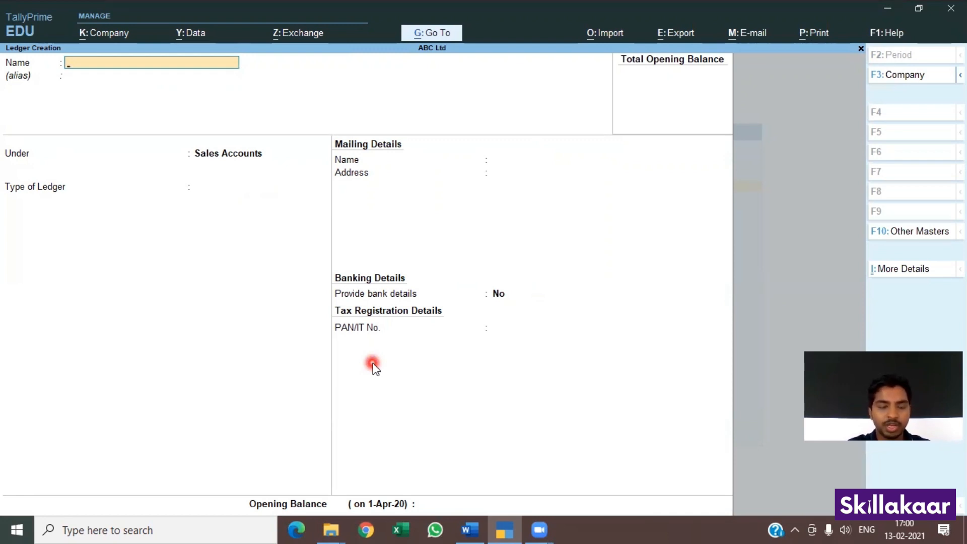
# Step: Enter the customer's name for the next ledger without an alias and place it under Sundry Debtors
pyautogui.write('Dipali')
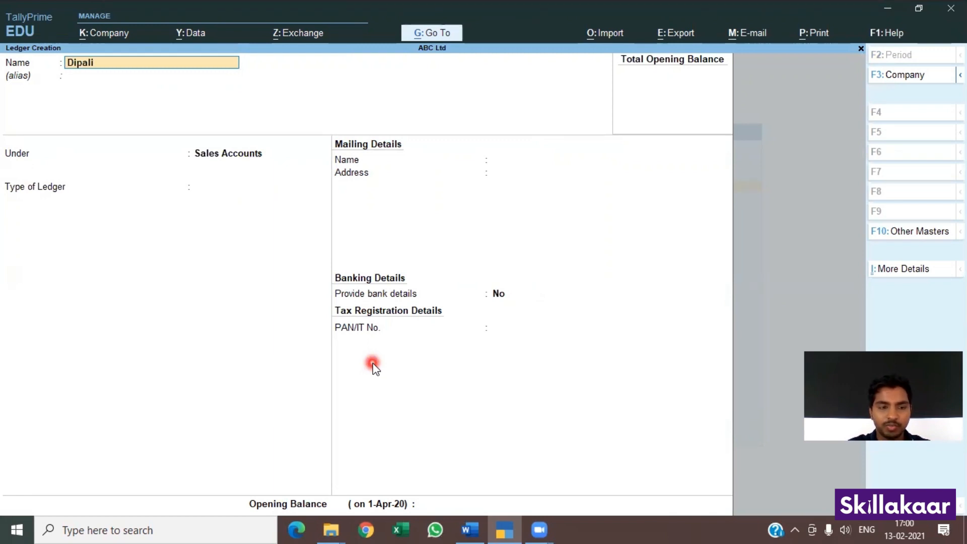
pyautogui.press('Return')
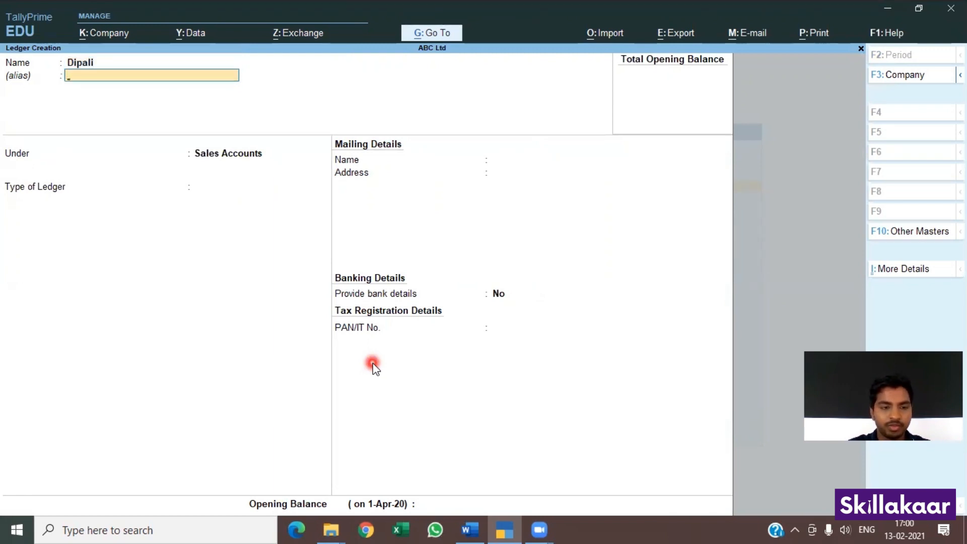
pyautogui.press('Return')
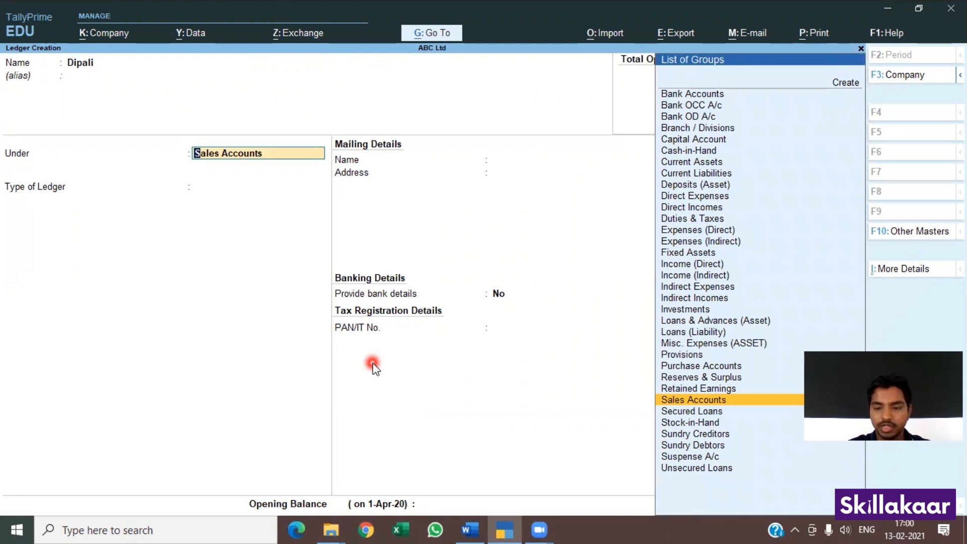
pyautogui.write('Deb')
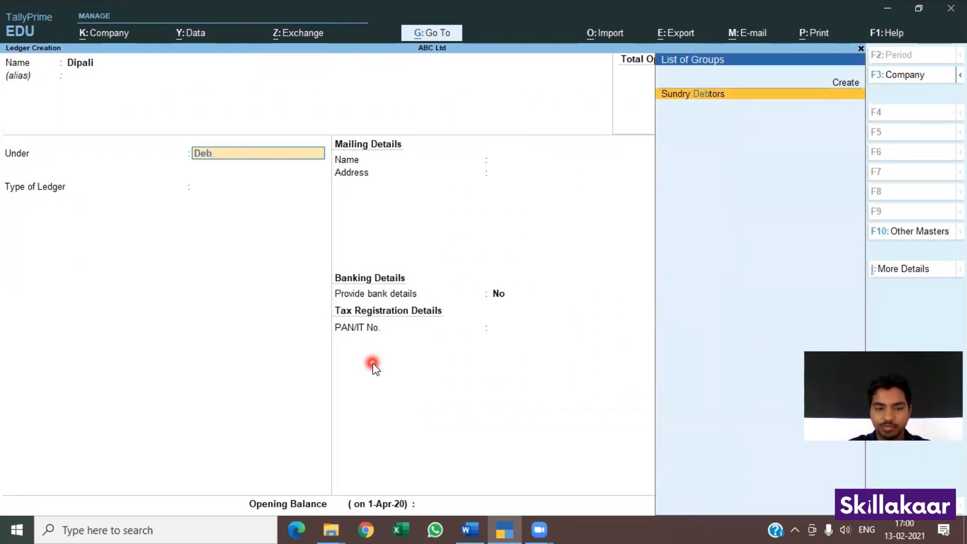
pyautogui.press('Return')
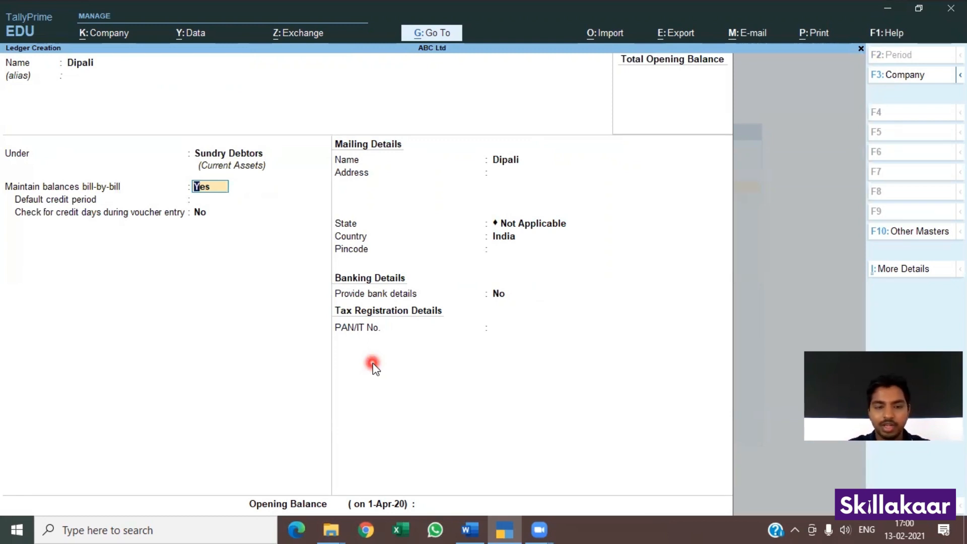
# Step: Keep bill-by-bill balances set to Yes and the remaining details at their defaults, and save the customer ledger
pyautogui.press('Return')
pyautogui.press('Return')
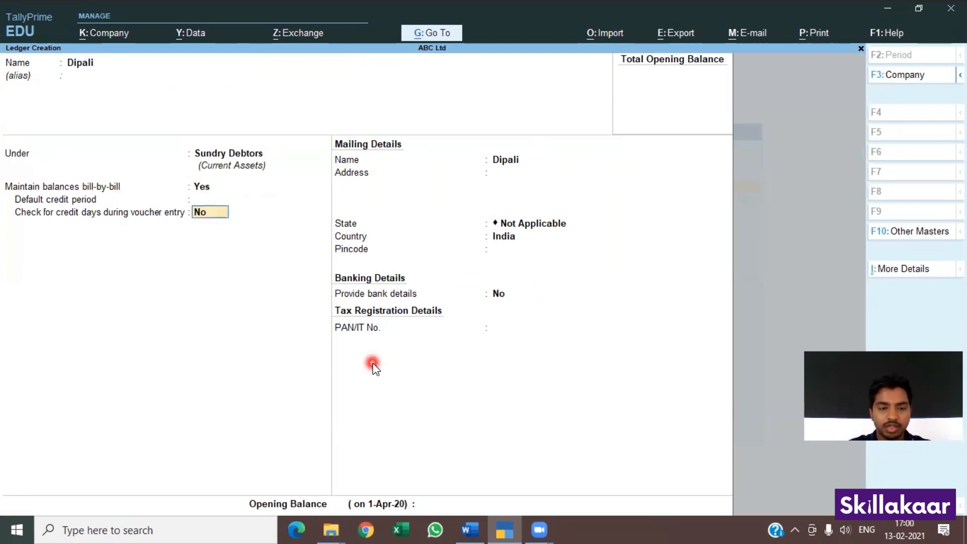
pyautogui.press('Return')
pyautogui.press('Return')
pyautogui.press('Return')
pyautogui.press('Return')
pyautogui.press('Return')
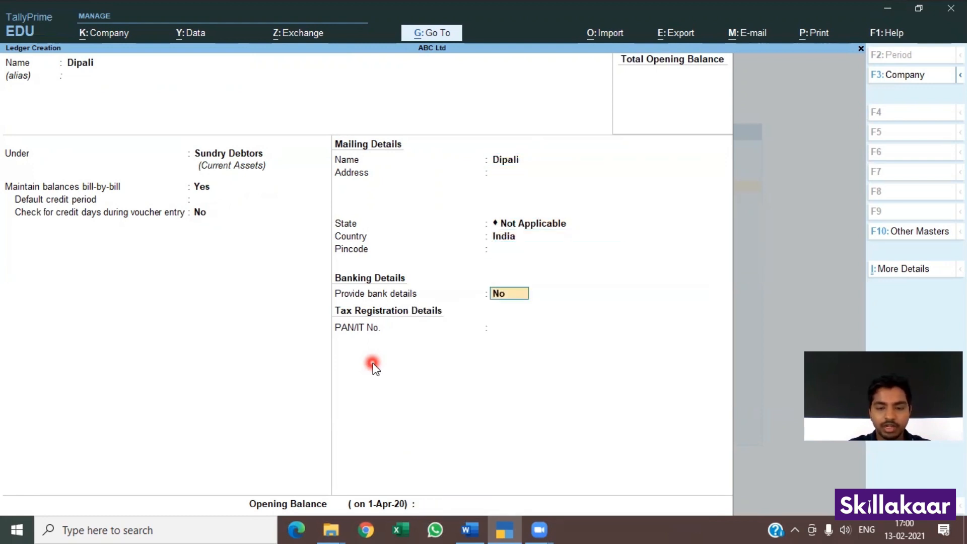
pyautogui.press('Return')
pyautogui.press('Return')
pyautogui.press('Return')
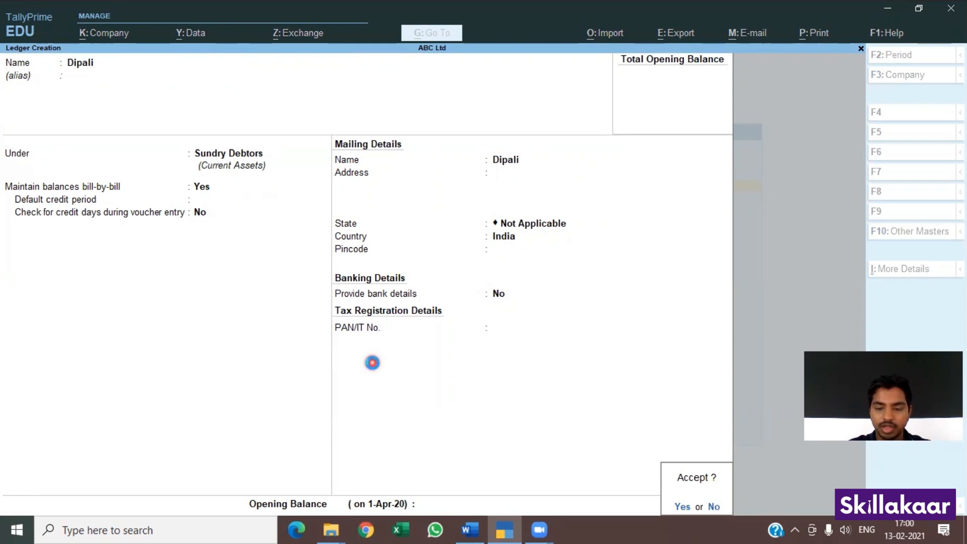
pyautogui.press('Return')
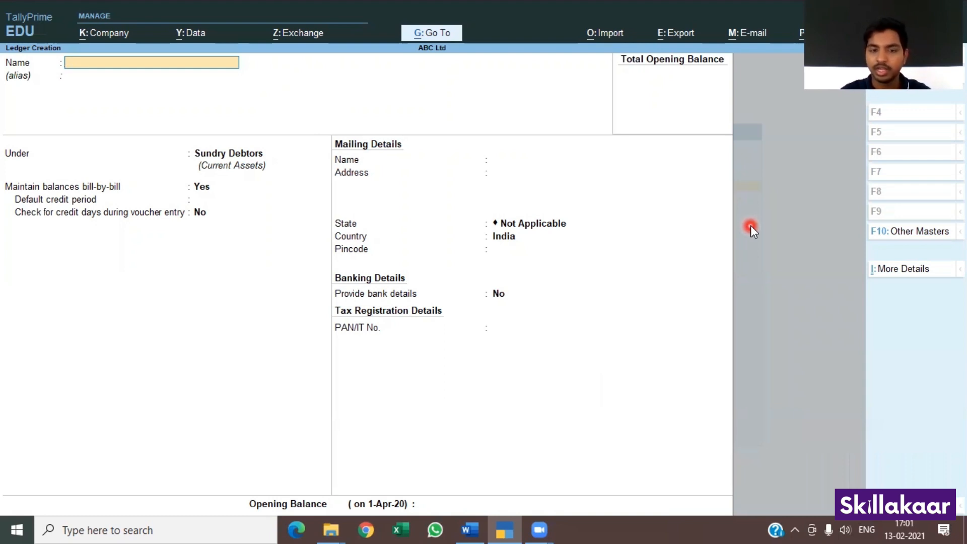
# Step: Quit ledger creation, return to Gateway of Tally, and open a new Sales voucher
pyautogui.press('Escape')
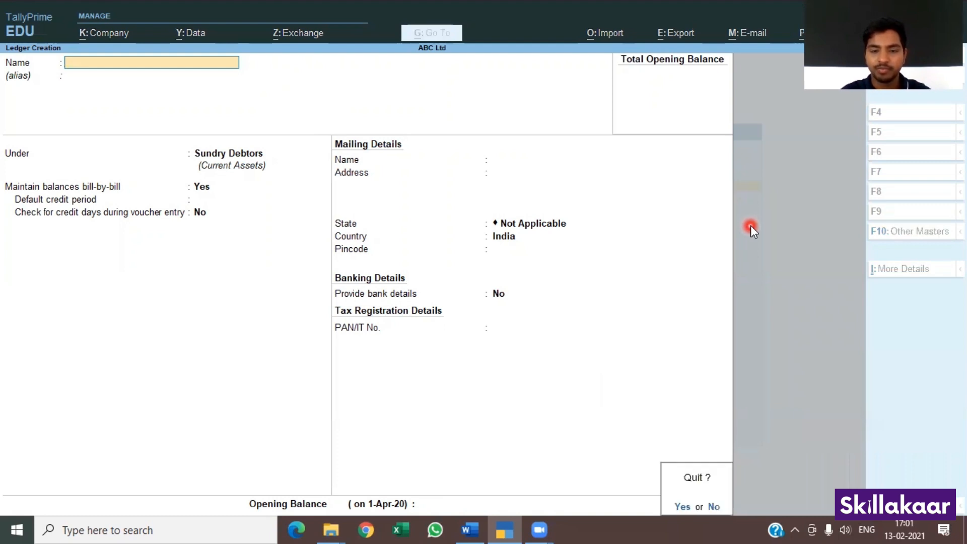
pyautogui.press('y')
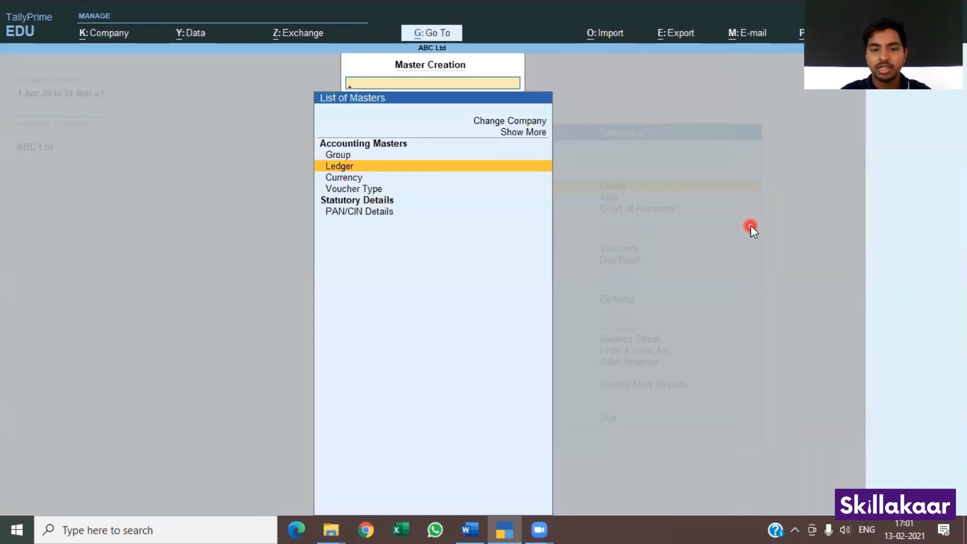
pyautogui.press('Escape')
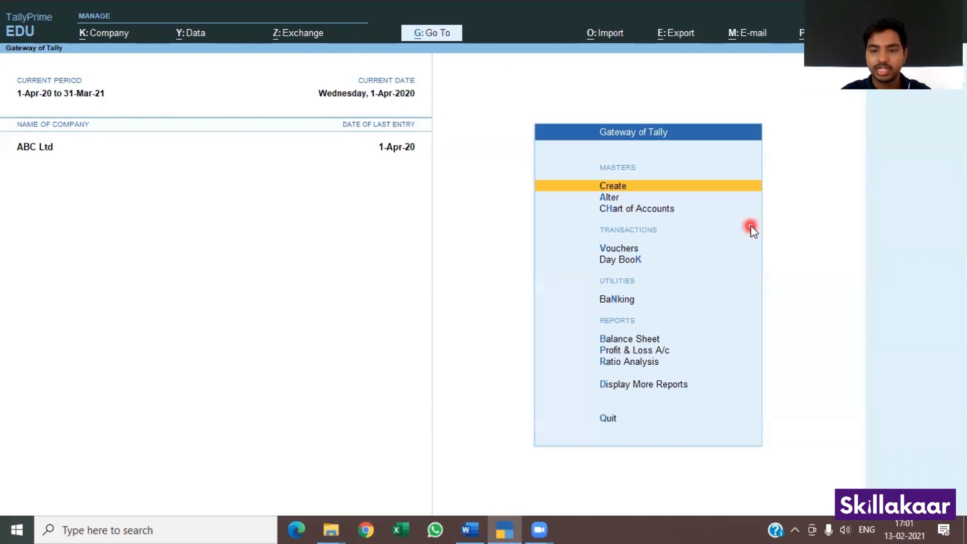
pyautogui.press('Down')
pyautogui.press('Down')
pyautogui.press('Down')
pyautogui.press('Down')
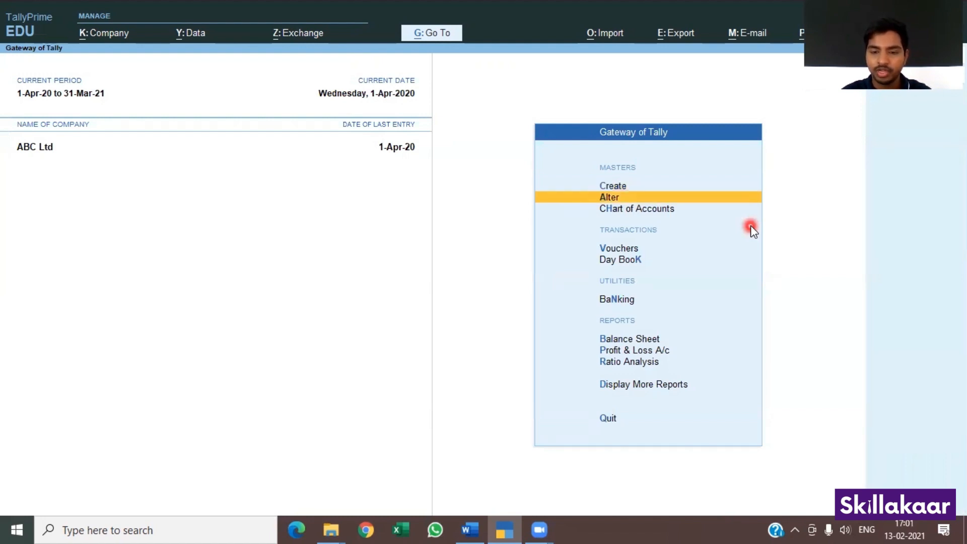
pyautogui.press('Up')
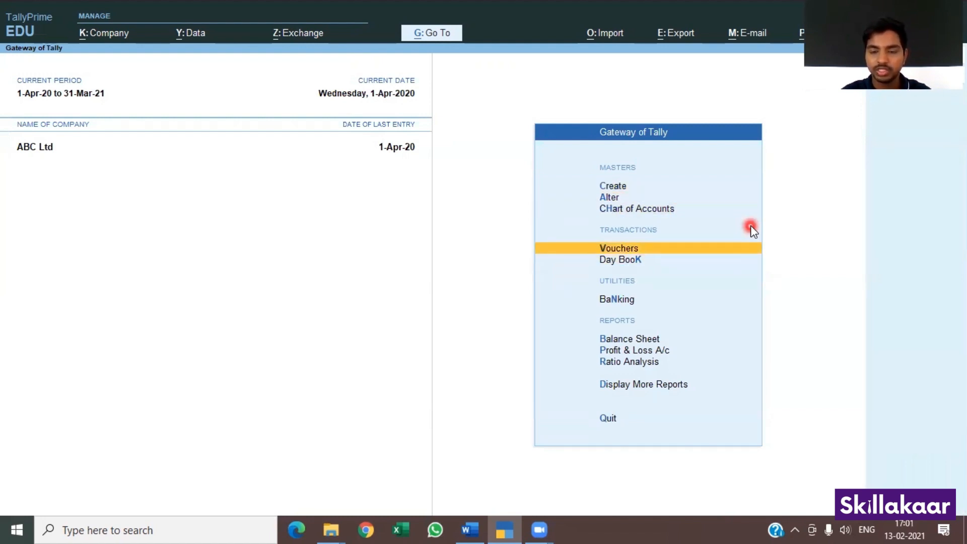
pyautogui.press('Return')
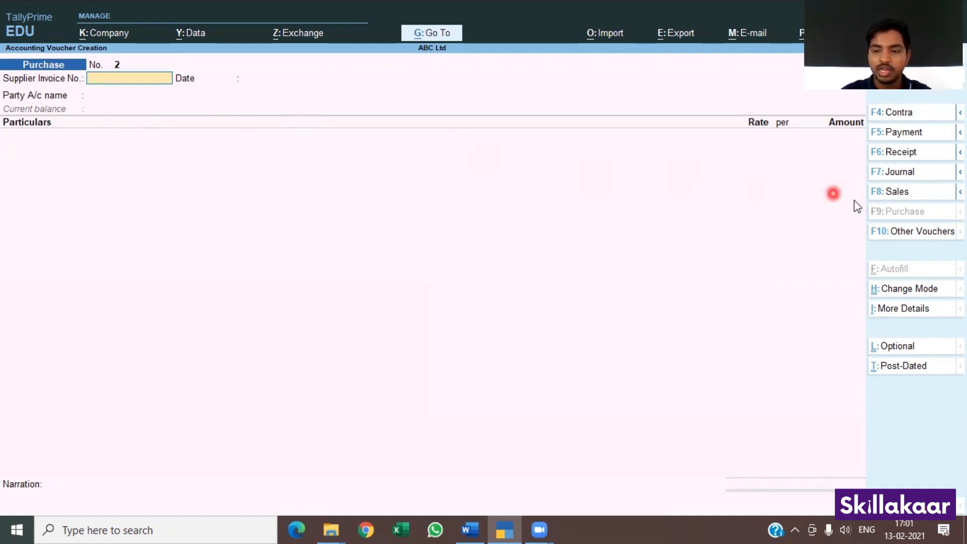
pyautogui.click(905, 199)
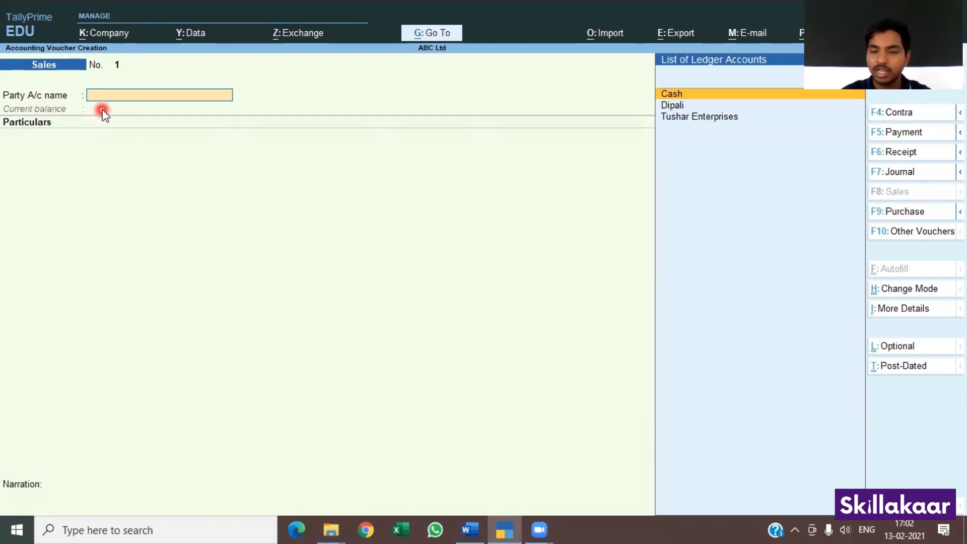
# Step: Select the customer's ledger as the party account of the sales voucher
pyautogui.press('Down')
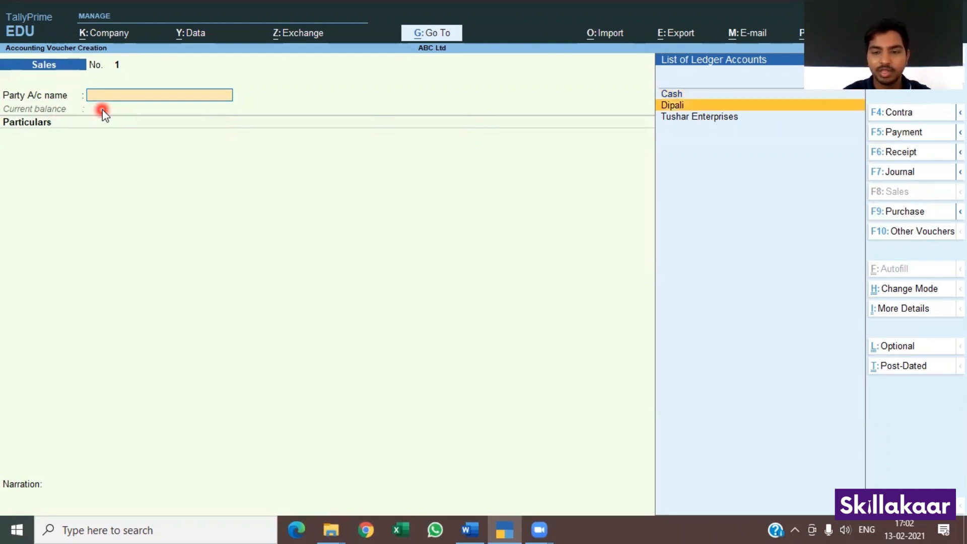
pyautogui.press('Return')
pyautogui.hotkey('ctrl', 'a')
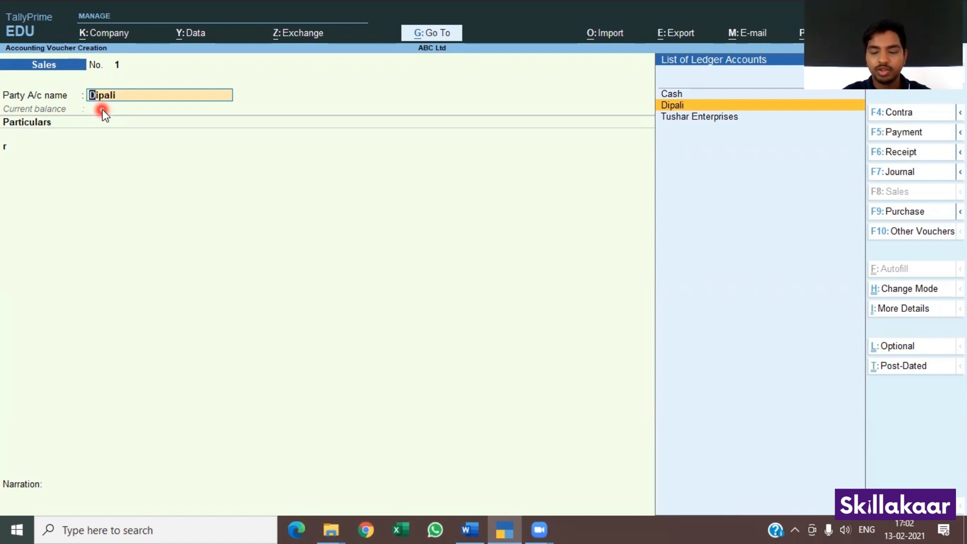
pyautogui.press('Return')
# Step: Enter delivery note number 01 dated 1-Apr-20 in the dispatch details and leave the other dispatch fields blank
pyautogui.write('01')
pyautogui.press('Return')
pyautogui.press('Return')
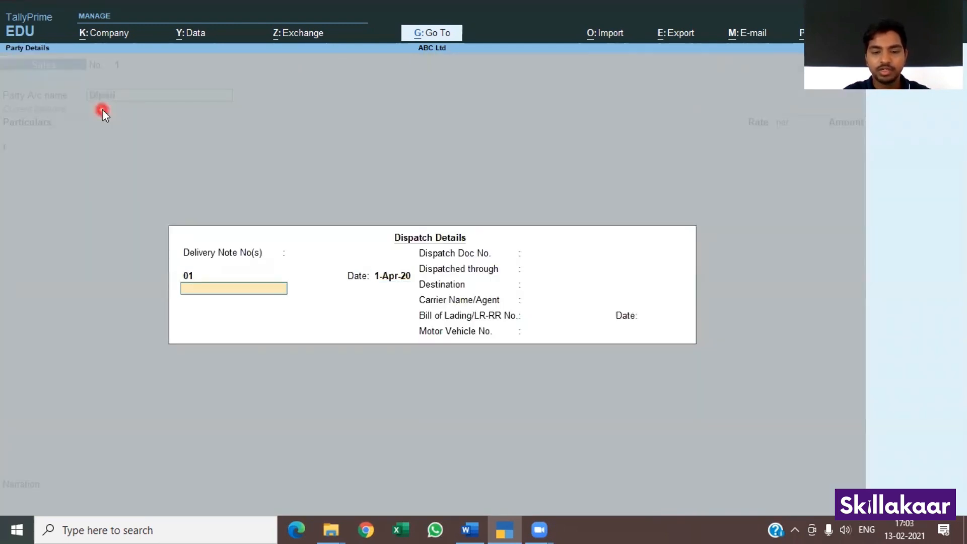
pyautogui.press('Return')
pyautogui.press('Return')
pyautogui.press('Return')
pyautogui.press('Return')
pyautogui.press('Return')
pyautogui.press('Return')
pyautogui.press('Return')
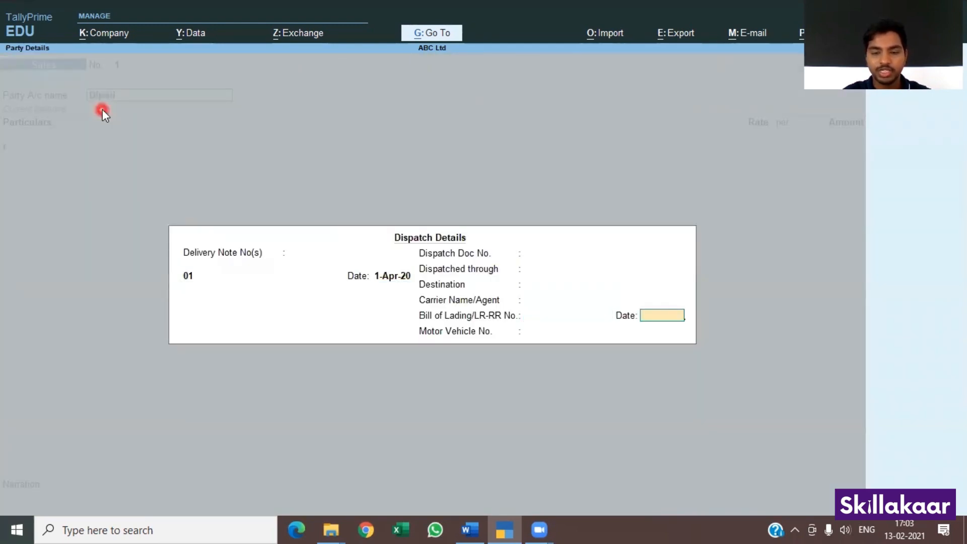
pyautogui.press('Return')
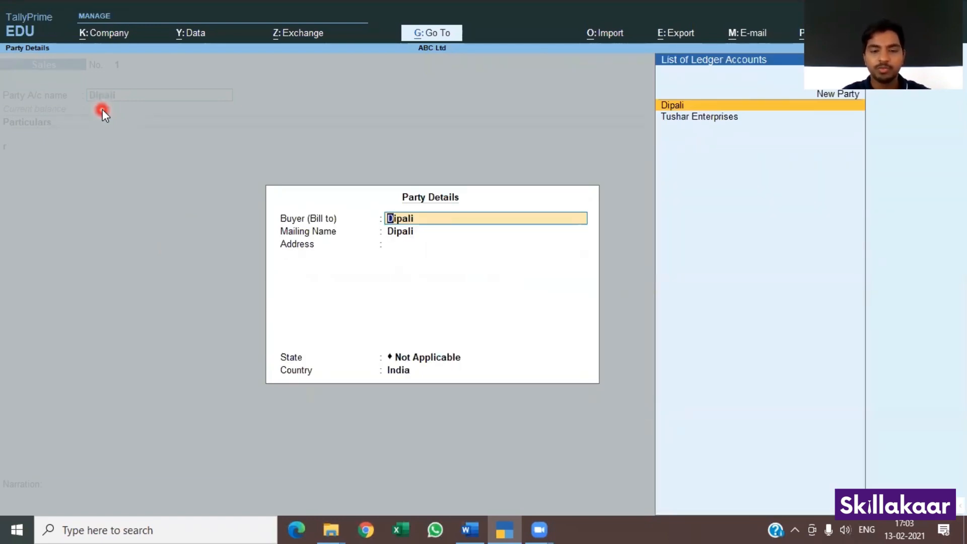
# Step: Accept the buyer's party details with the default mailing name, leaving the address blank
pyautogui.press('Return')
pyautogui.press('Return')
pyautogui.press('Return')
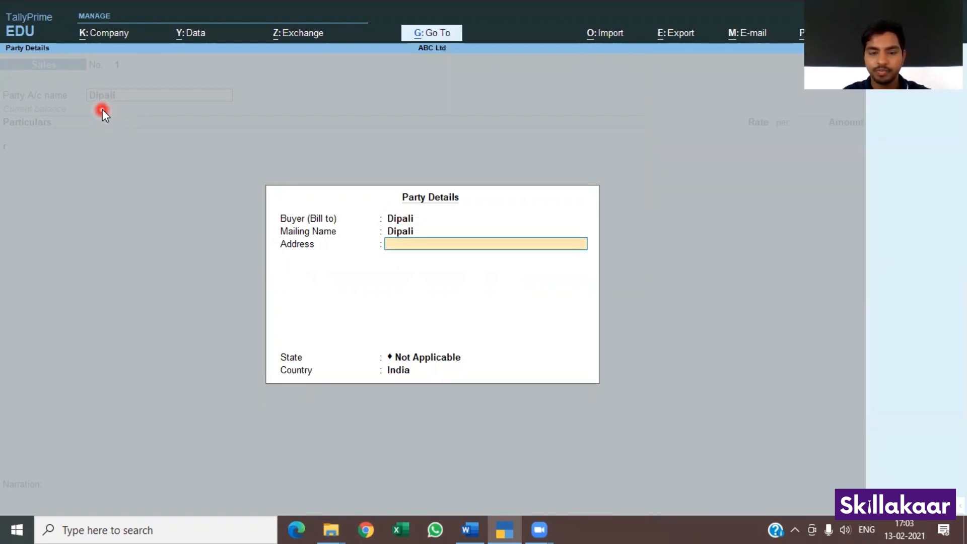
pyautogui.press('Return')
pyautogui.press('Return')
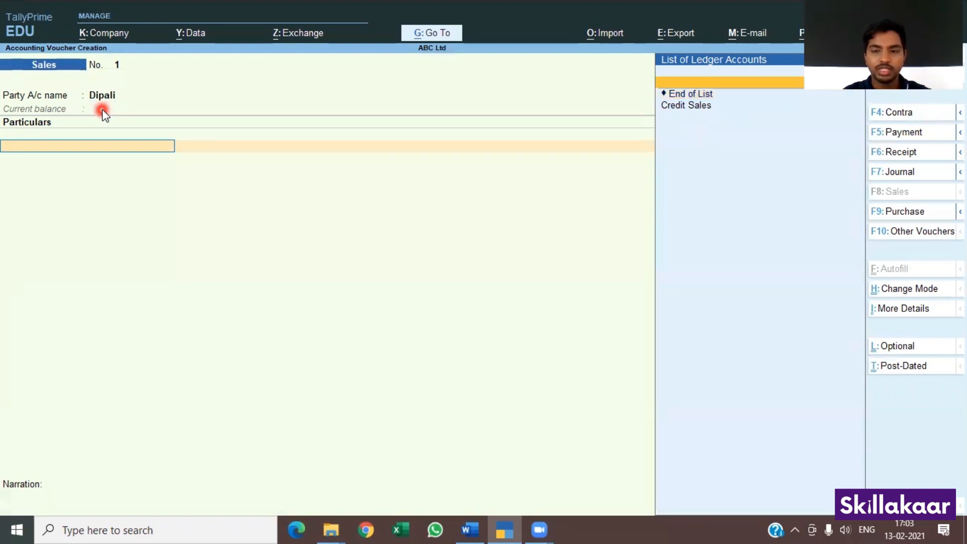
# Step: Add the Credit Sales ledger to the sales voucher with an amount of 15,000 and accept the total
pyautogui.press('Down')
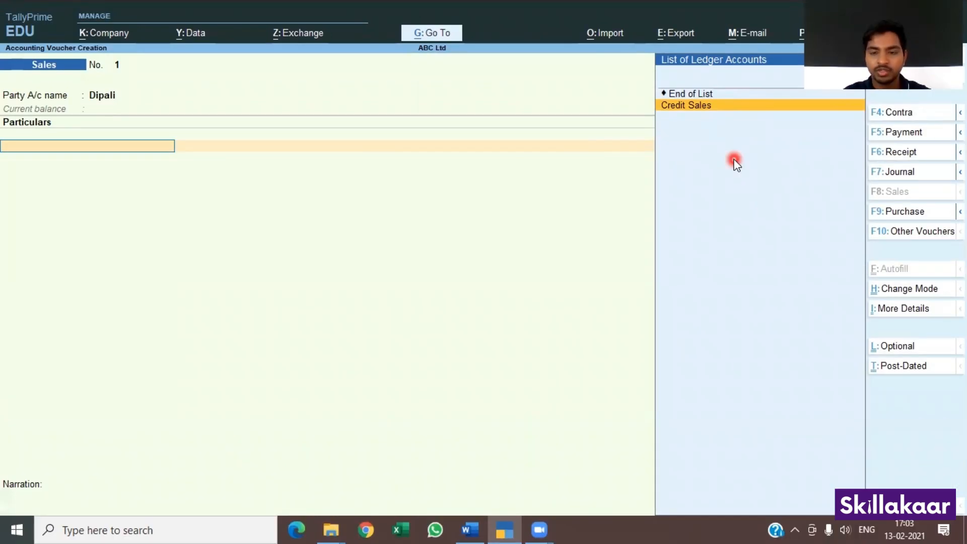
pyautogui.press('Return')
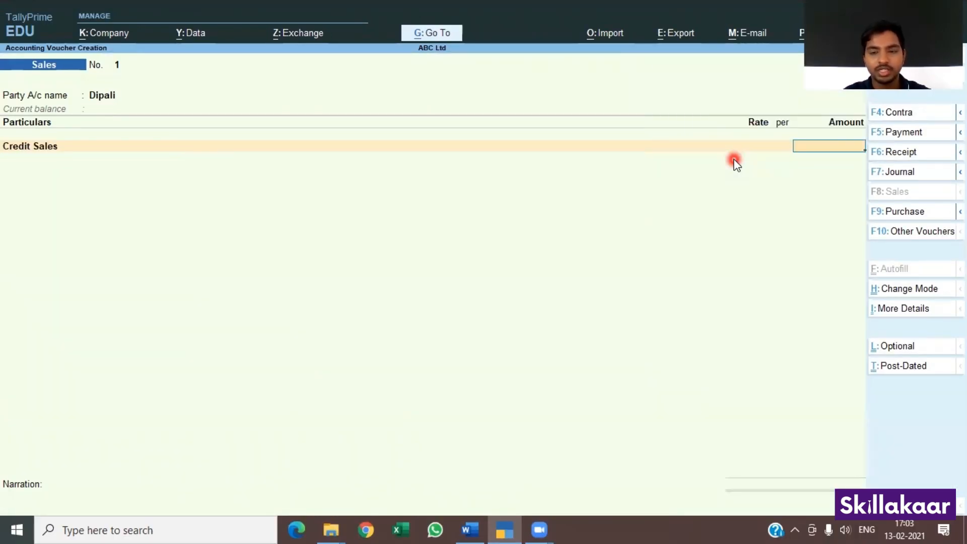
pyautogui.write('15000')
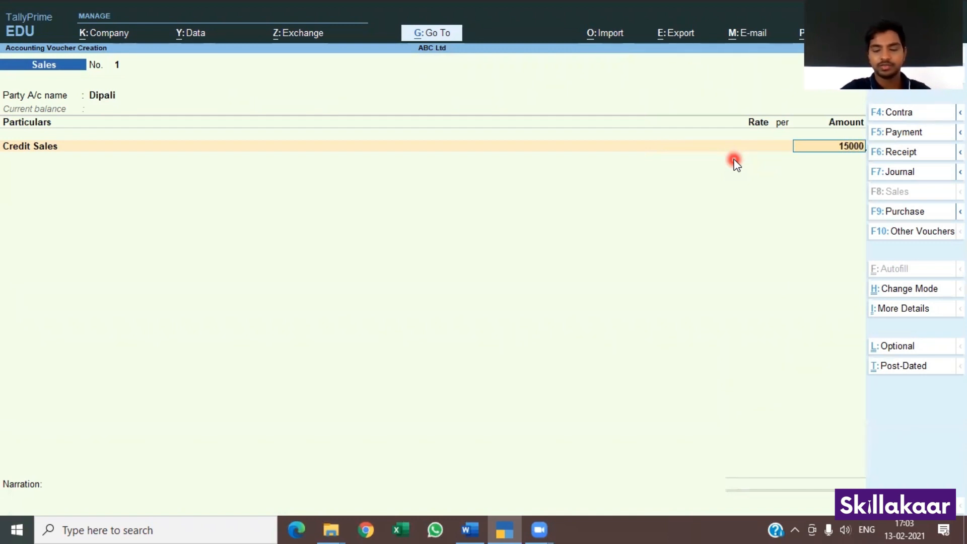
pyautogui.press('Return')
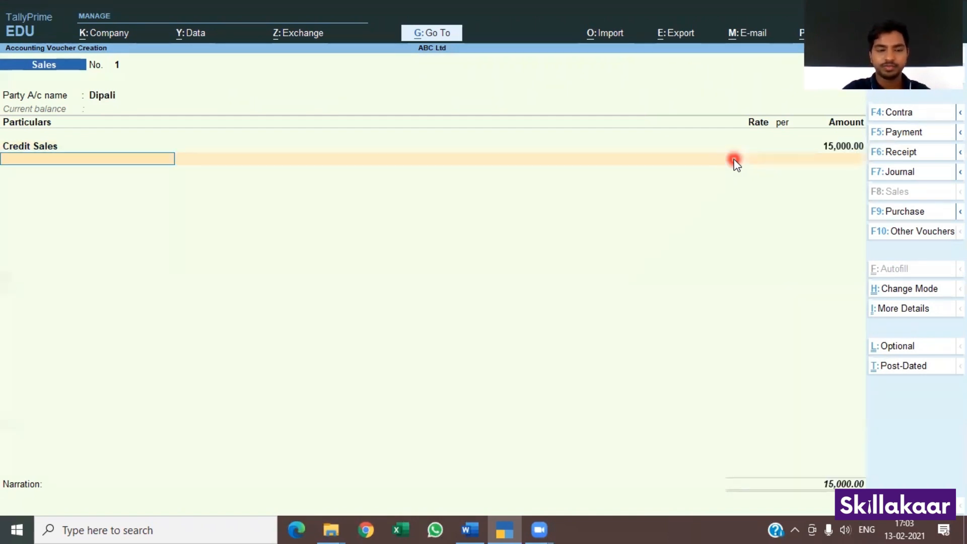
pyautogui.press('Return')
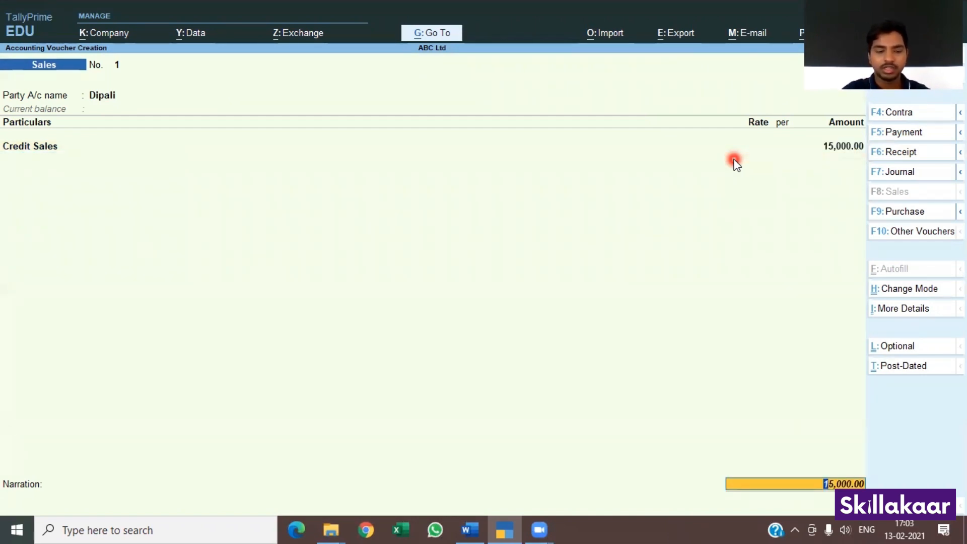
pyautogui.press('Return')
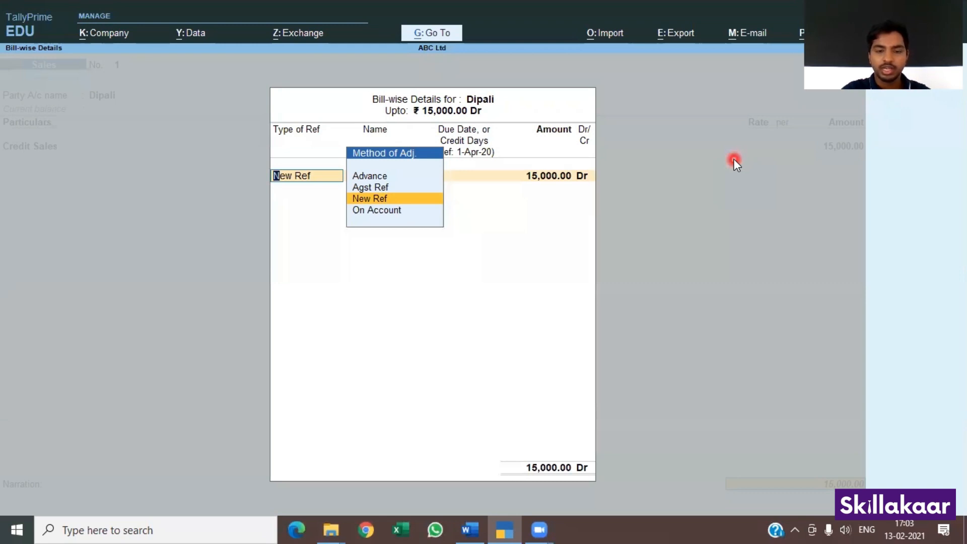
# Step: Allocate the customer's 15,000 debit bill-wise as New Ref, keeping the default reference name 1 and blank credit days
pyautogui.press('Return')
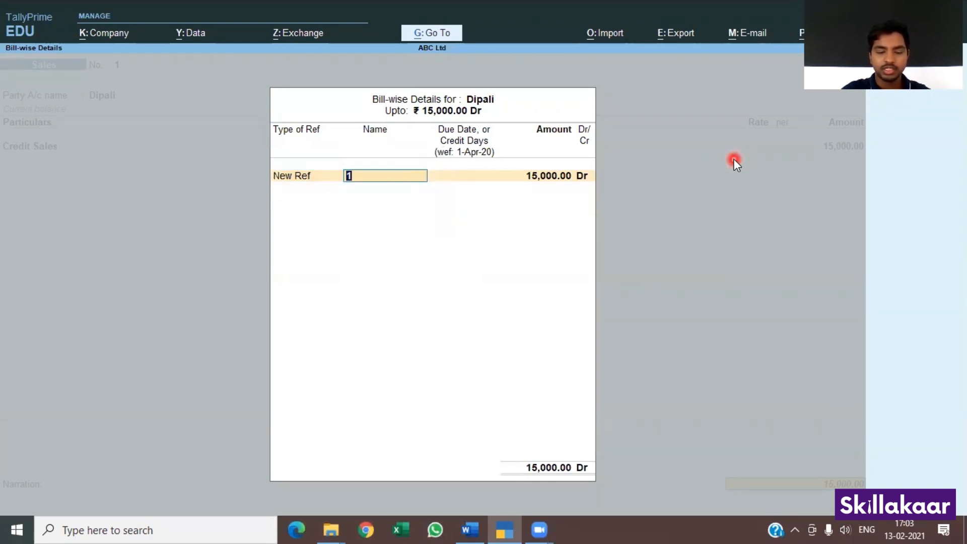
pyautogui.press('Return')
pyautogui.press('Return')
pyautogui.press('Return')
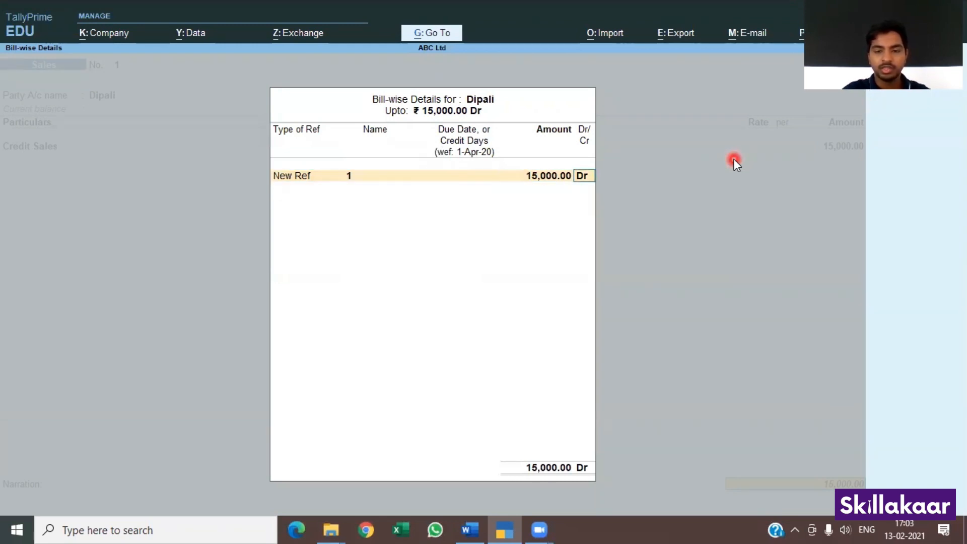
pyautogui.press('Return')
pyautogui.press('Return')
# Step: Enter the narration "Being sales made" and save the sales voucher
pyautogui.write('Being')
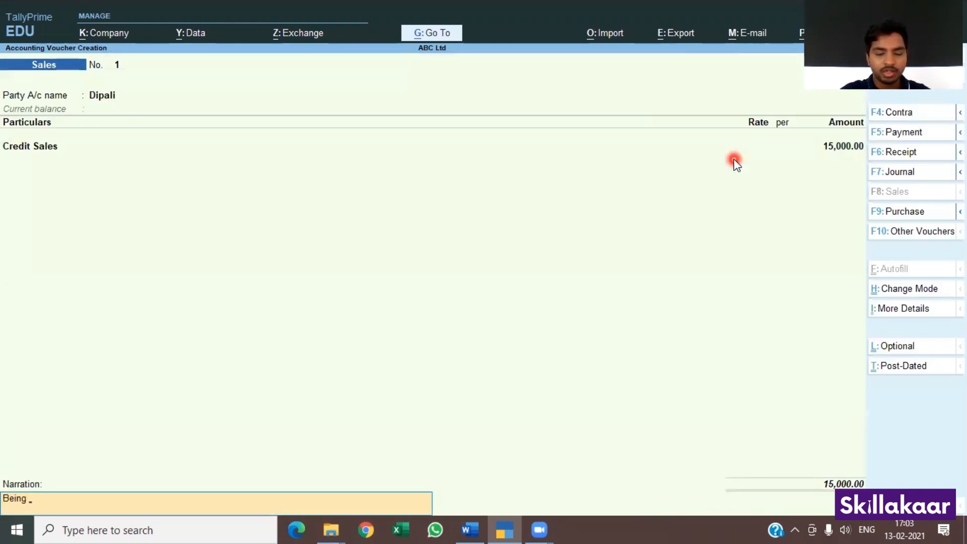
pyautogui.write(' sales made')
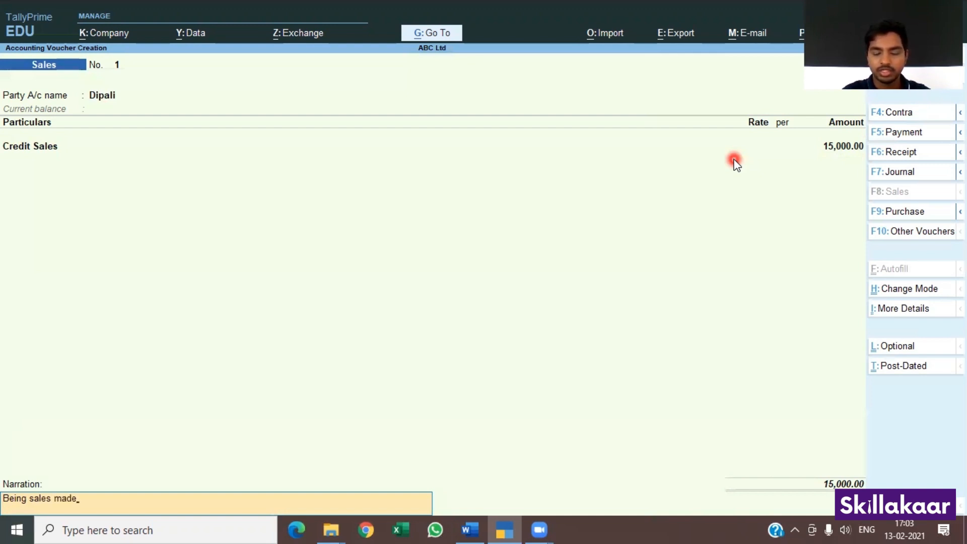
pyautogui.press('Return')
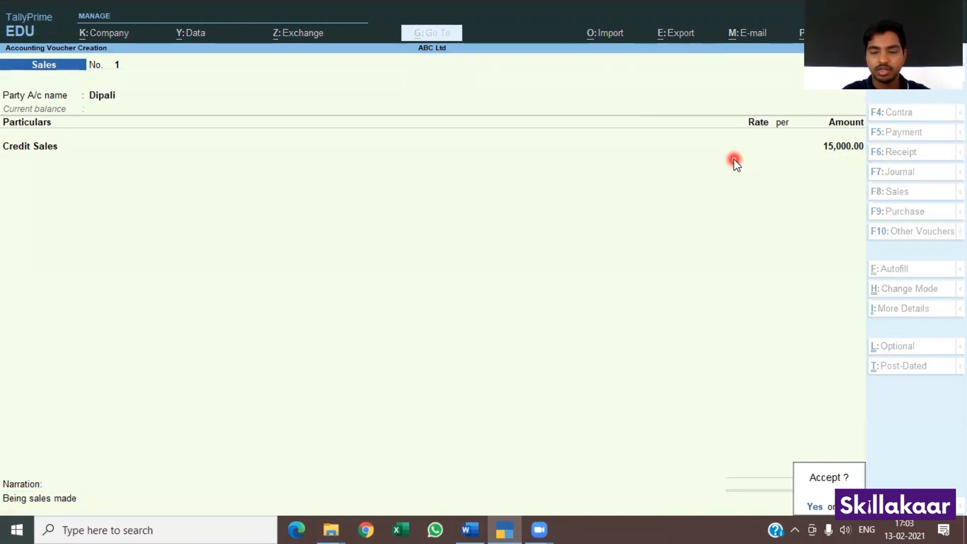
pyautogui.press('Return')
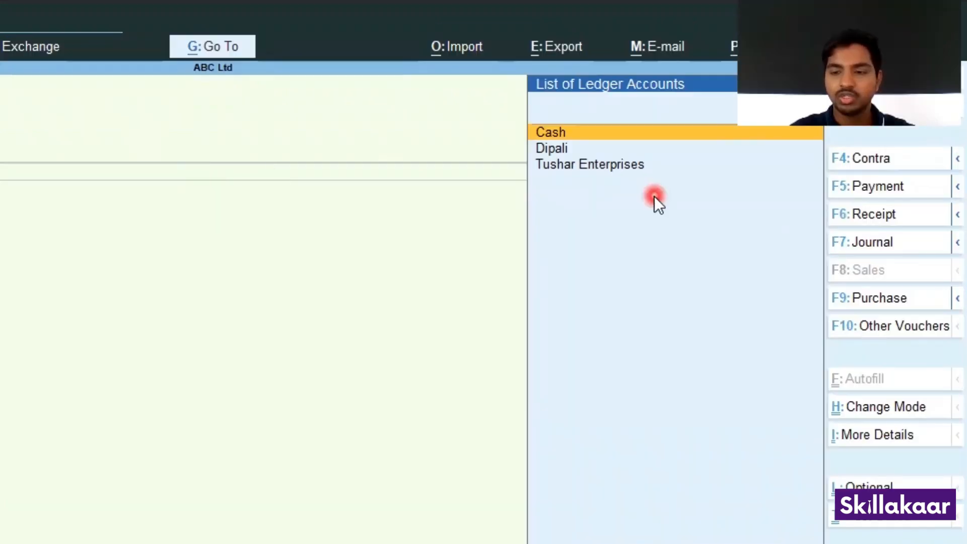
# Step: Open a Receipt voucher and select Cash as its account
pyautogui.click(865, 216)
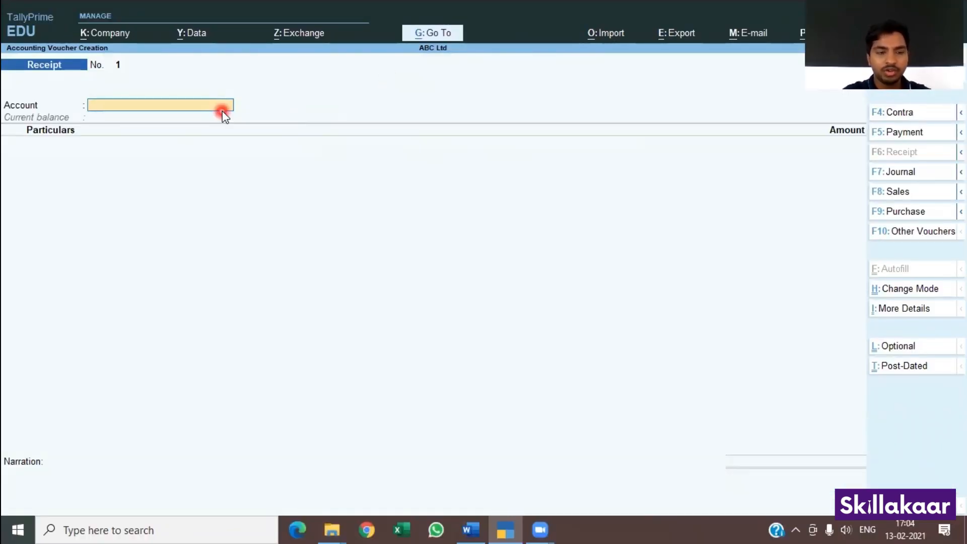
pyautogui.write('C')
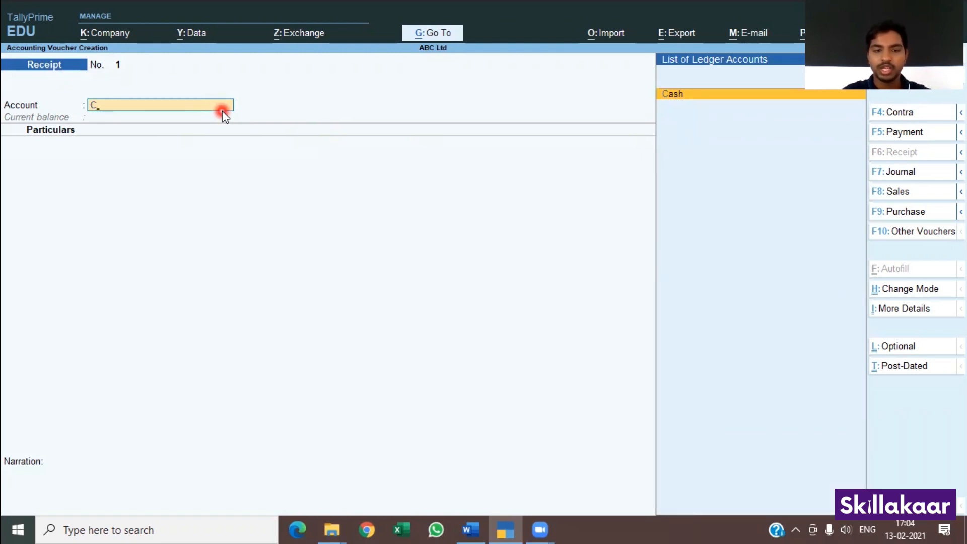
pyautogui.press('Return')
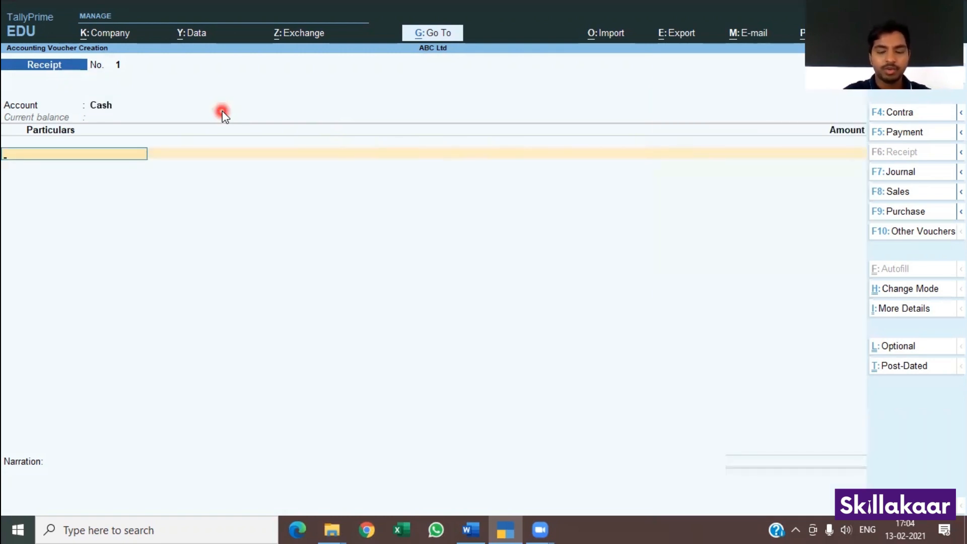
# Step: Add the customer's ledger to the receipt particulars with an amount of 15,000
pyautogui.write('Di')
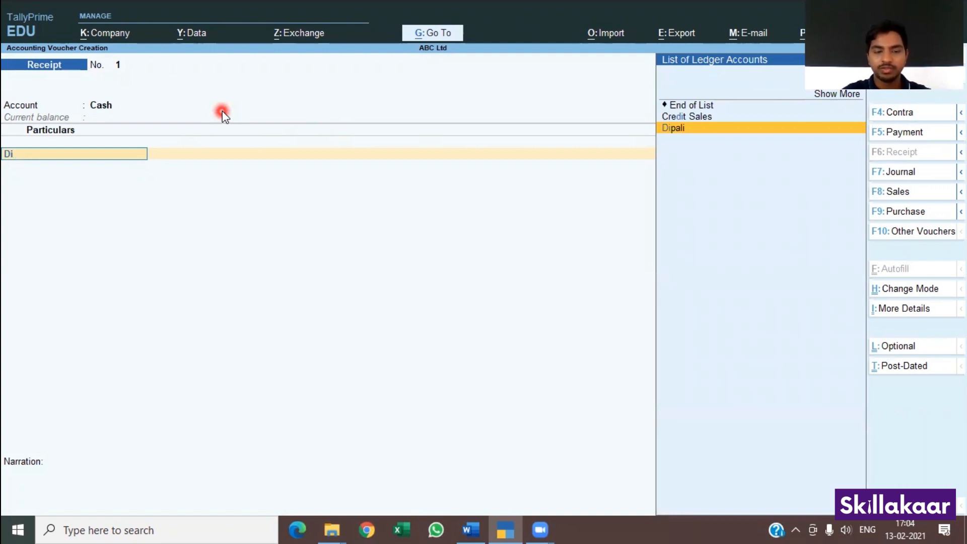
pyautogui.press('Return')
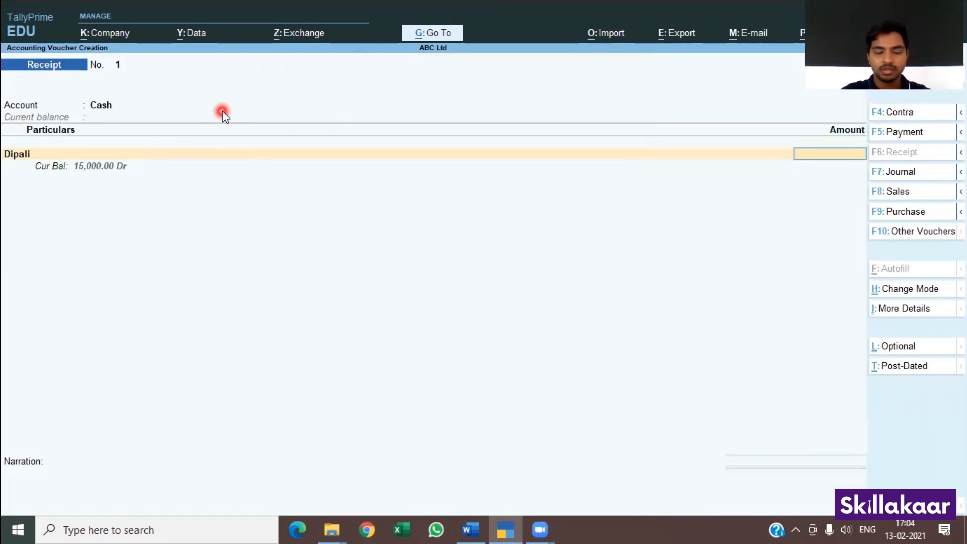
pyautogui.write('1500')
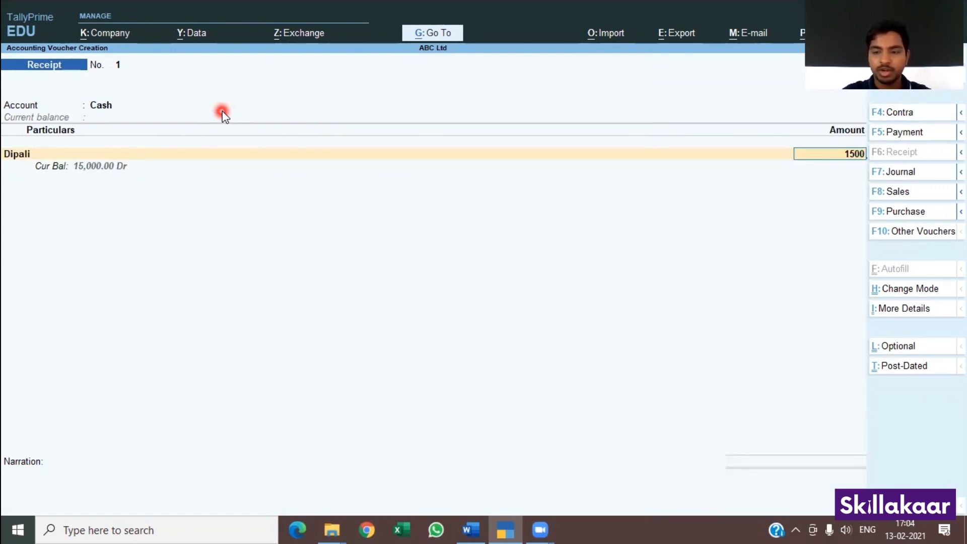
pyautogui.write('0')
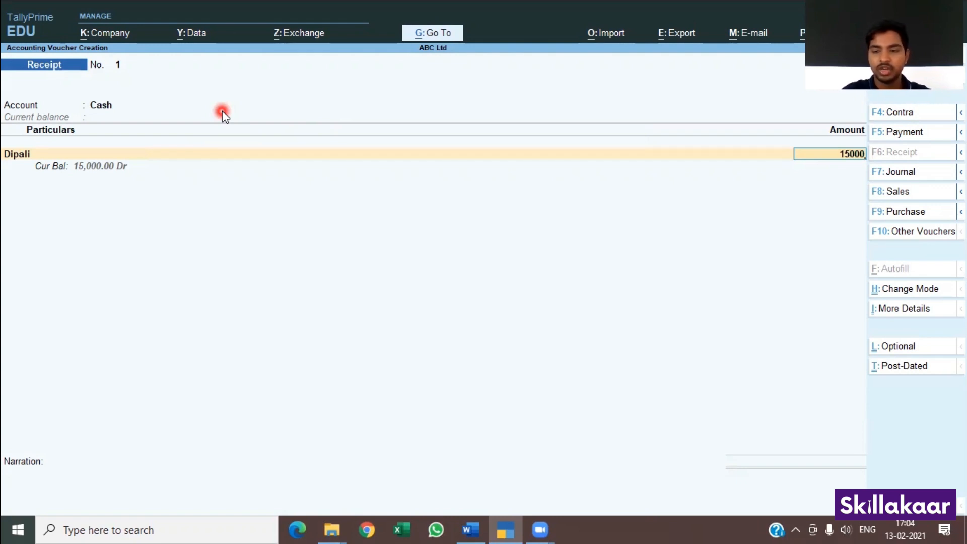
pyautogui.press('Return')
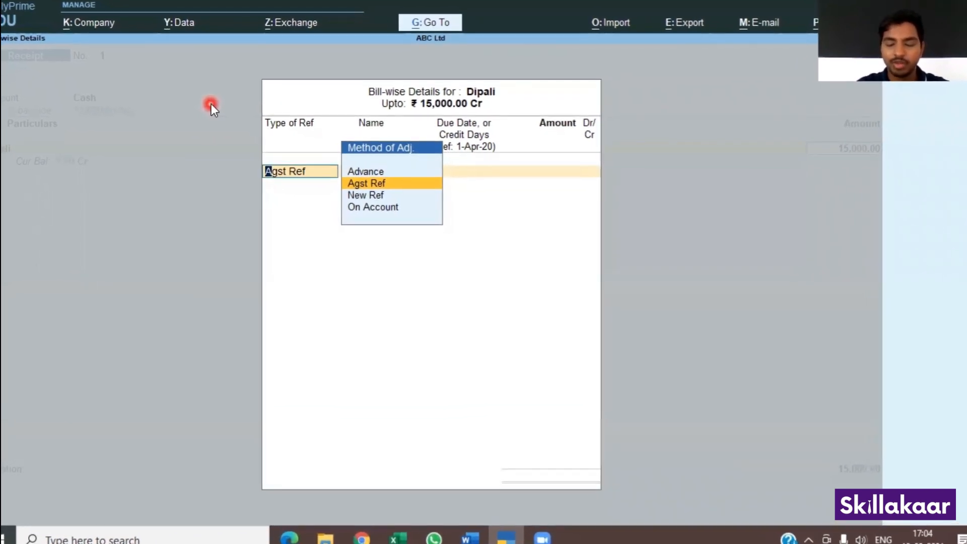
# Step: Allocate the receipt as Agst Ref against the customer's pending bill 1 and end the particulars list
pyautogui.press('Return')
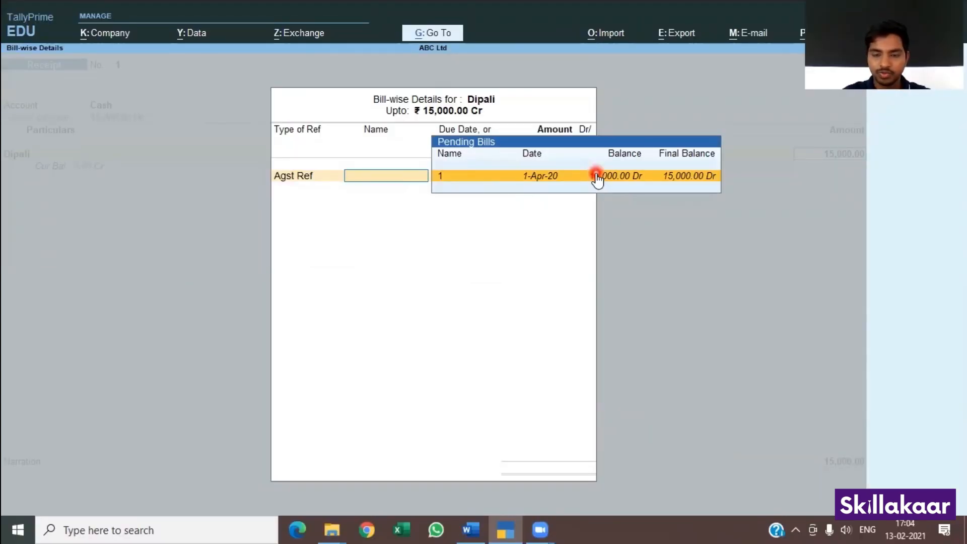
pyautogui.click(637, 135)
pyautogui.press('Return')
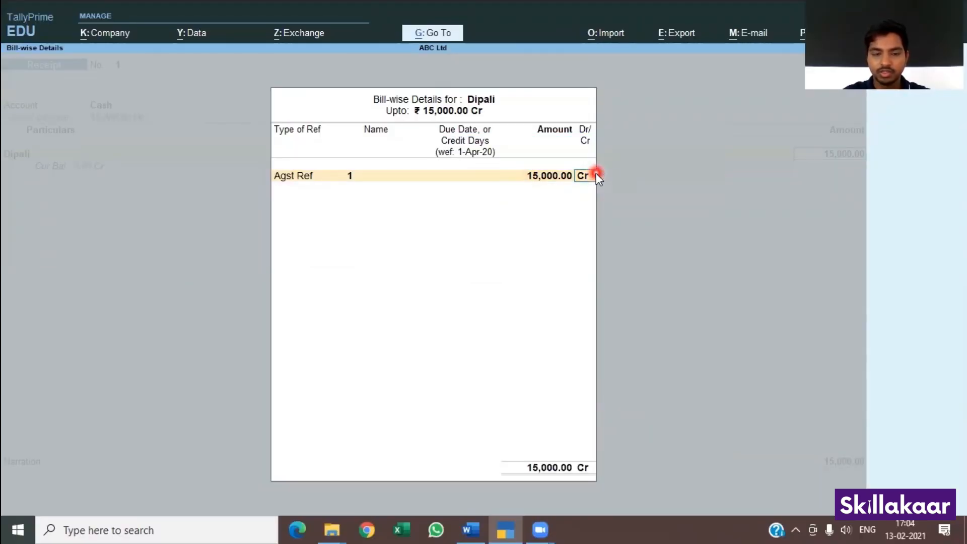
pyautogui.press('Return')
pyautogui.press('Return')
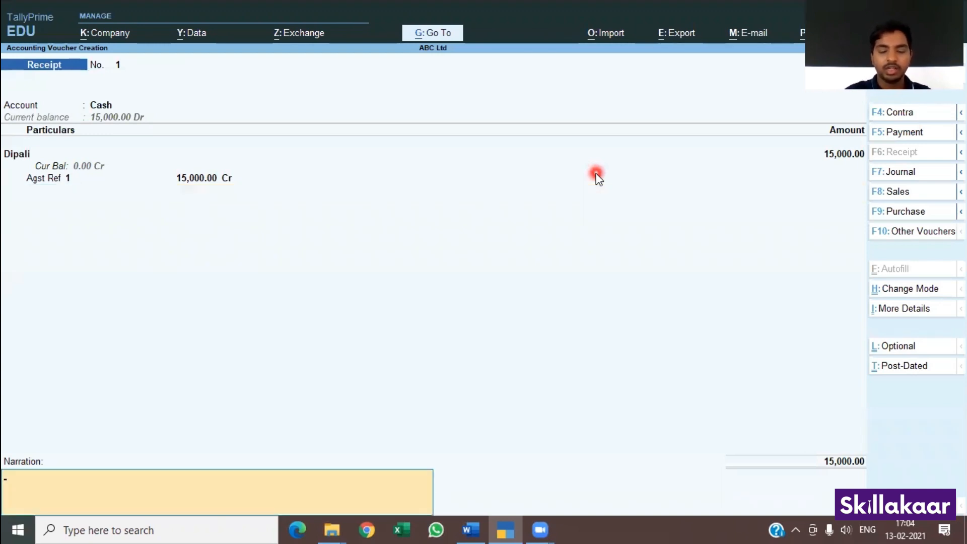
# Step: Enter the narration "Payment received" and save the receipt voucher
pyautogui.write('Payment')
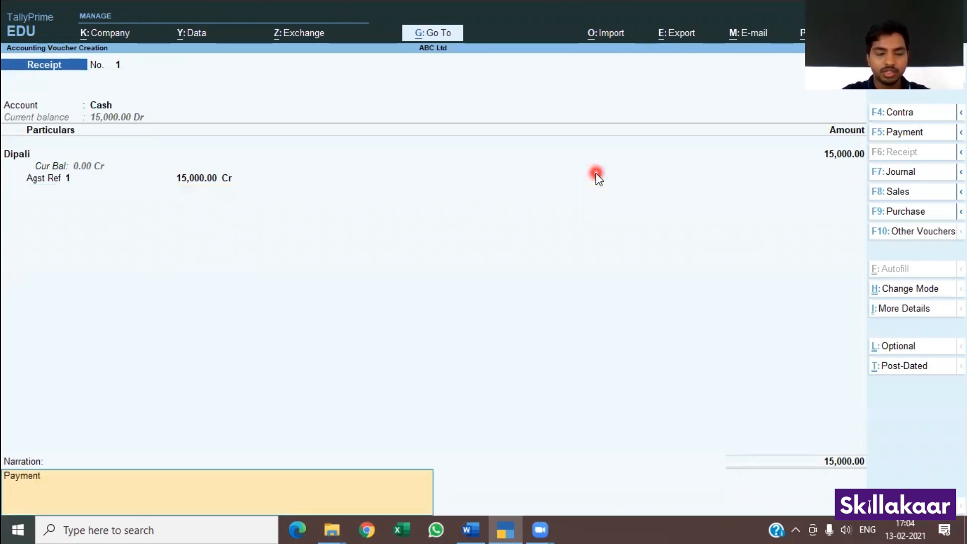
pyautogui.write(' received')
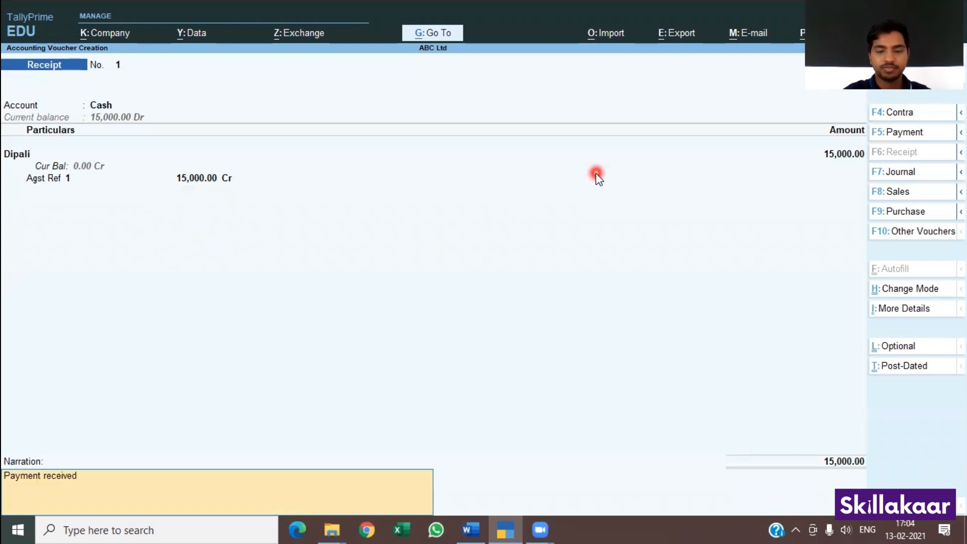
pyautogui.press('Return')
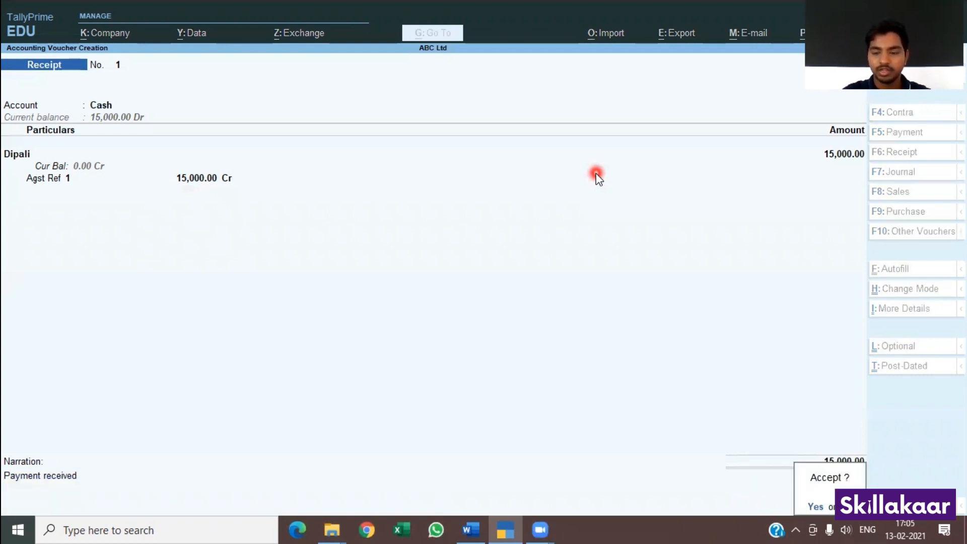
pyautogui.press('Return')
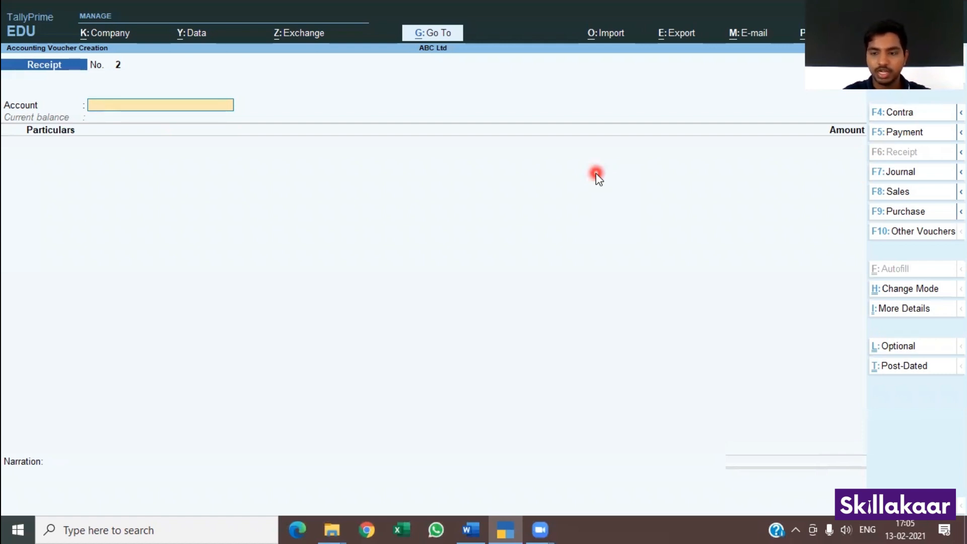
# Step: Open a Payment voucher and select Cash as its account
pyautogui.click(892, 135)
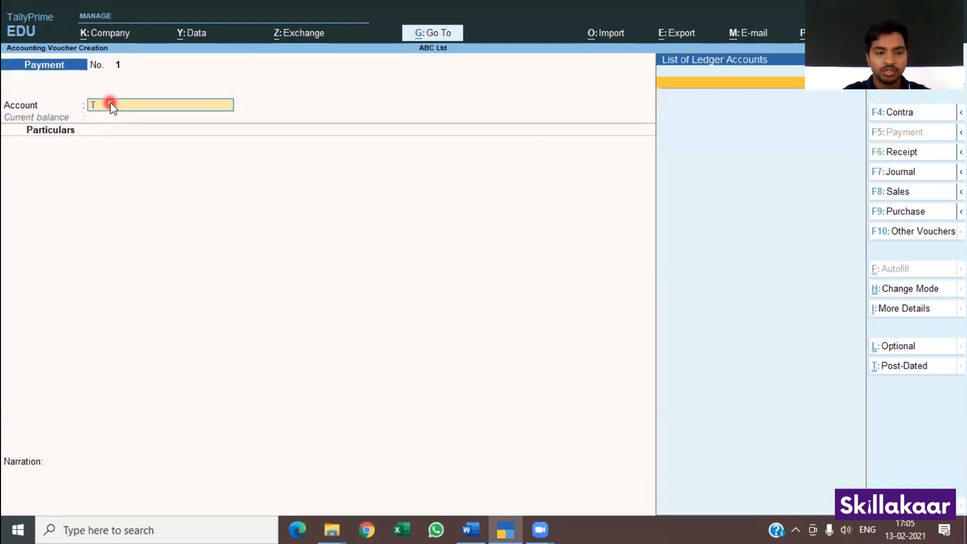
pyautogui.write('t')
pyautogui.press('BackSpace')
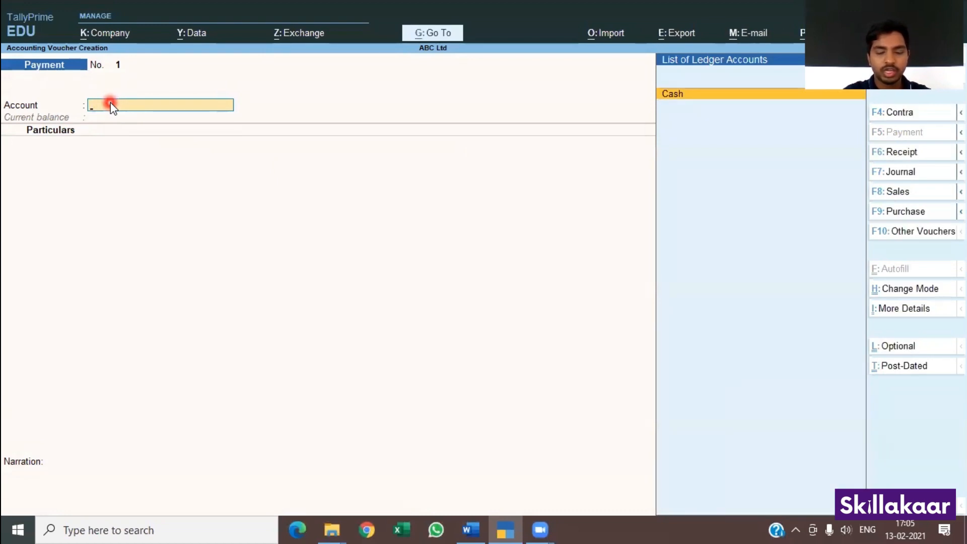
pyautogui.press('Return')
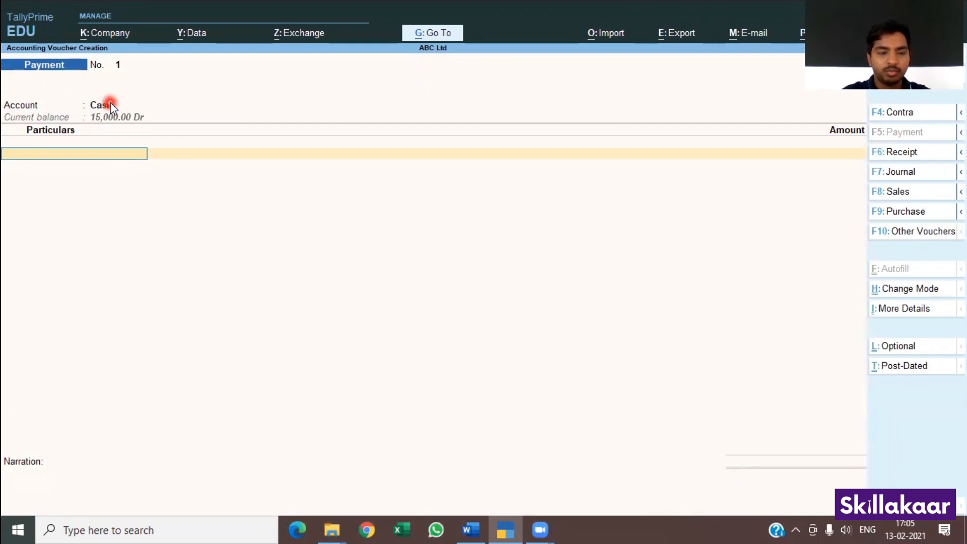
# Step: Add the Tushar Enterprises ledger to the payment particulars with an amount of 10,000
pyautogui.write('Tus')
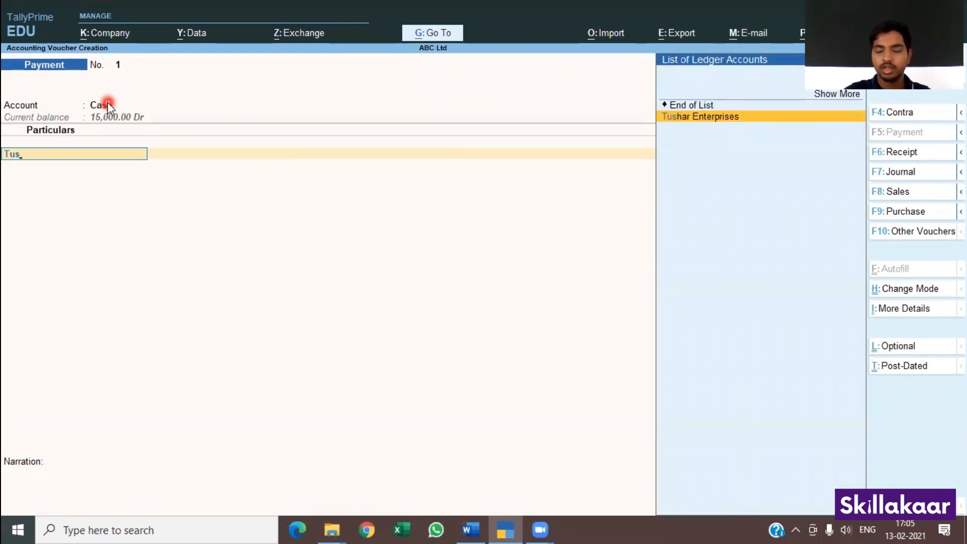
pyautogui.press('Return')
pyautogui.write('10000')
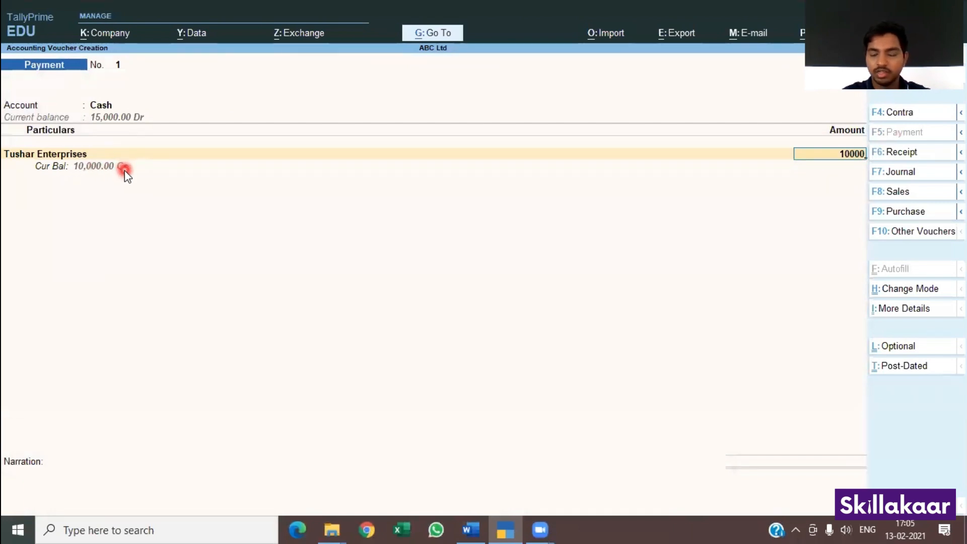
pyautogui.press('Return')
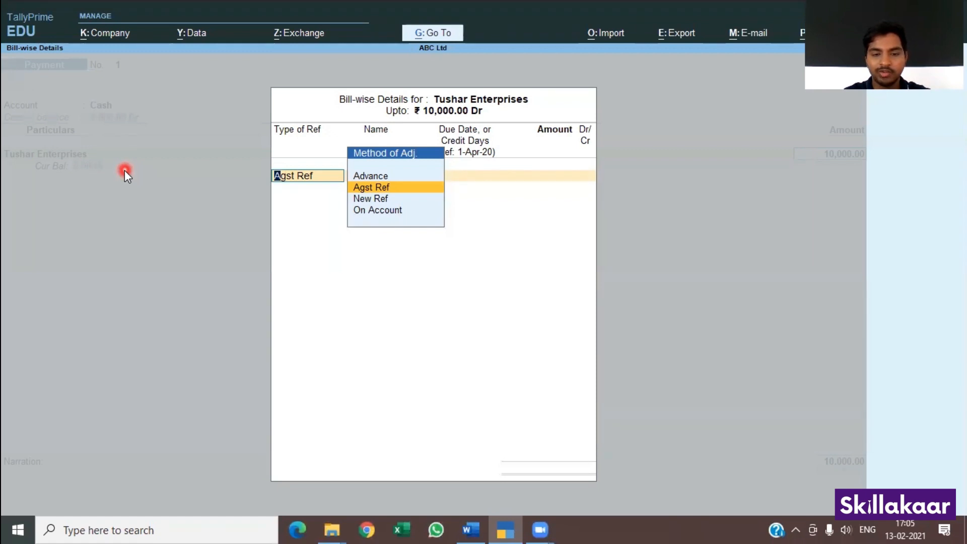
# Step: Allocate the payment as Agst Ref against Tushar Enterprises' pending bill 01
pyautogui.press('Return')
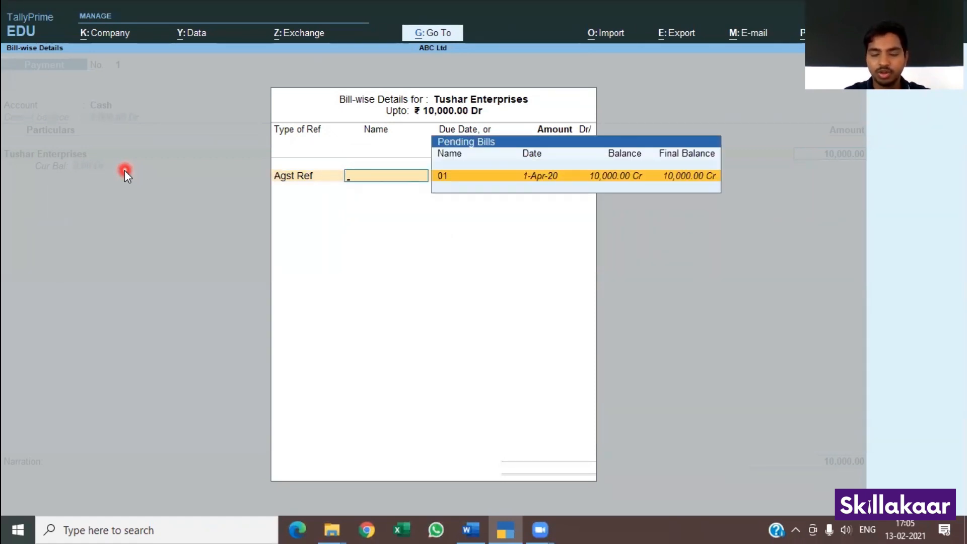
pyautogui.press('Return')
pyautogui.press('Return')
pyautogui.press('Return')
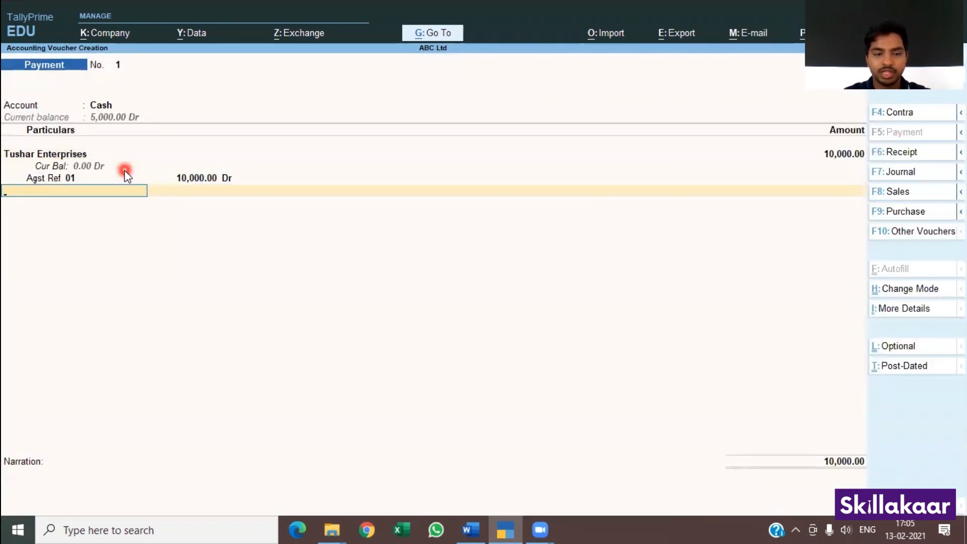
# Step: Enter the narration "Being payment made" and save the payment voucher
pyautogui.press('Return')
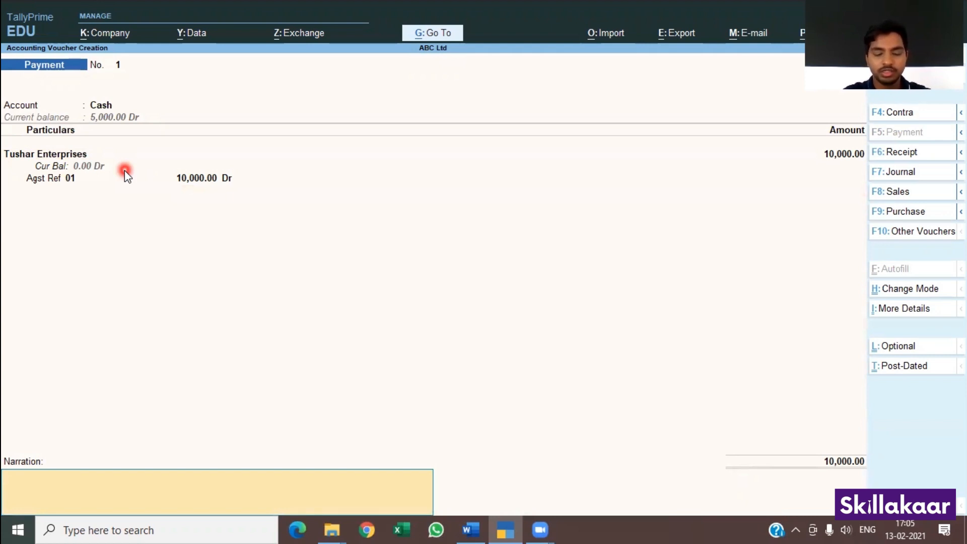
pyautogui.write('Being pa')
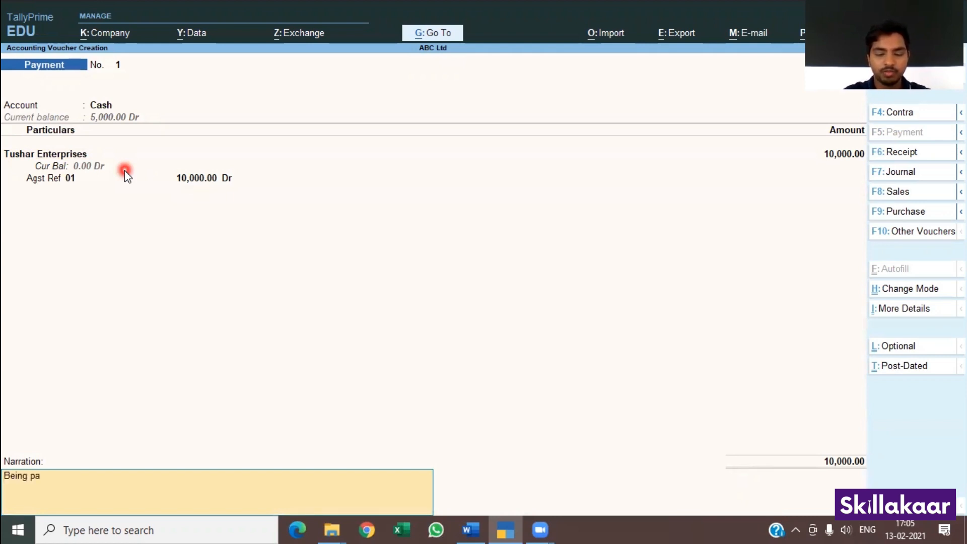
pyautogui.write('ymen')
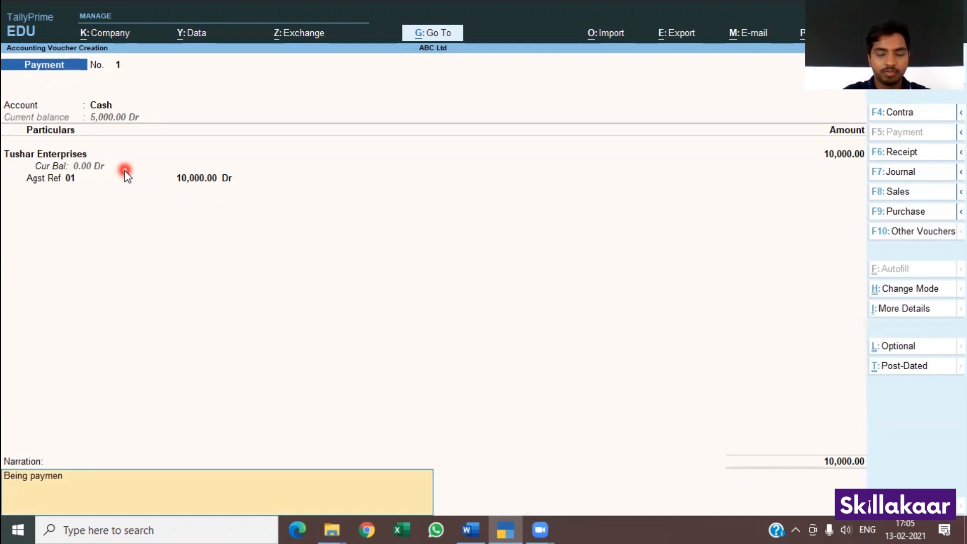
pyautogui.write('t made')
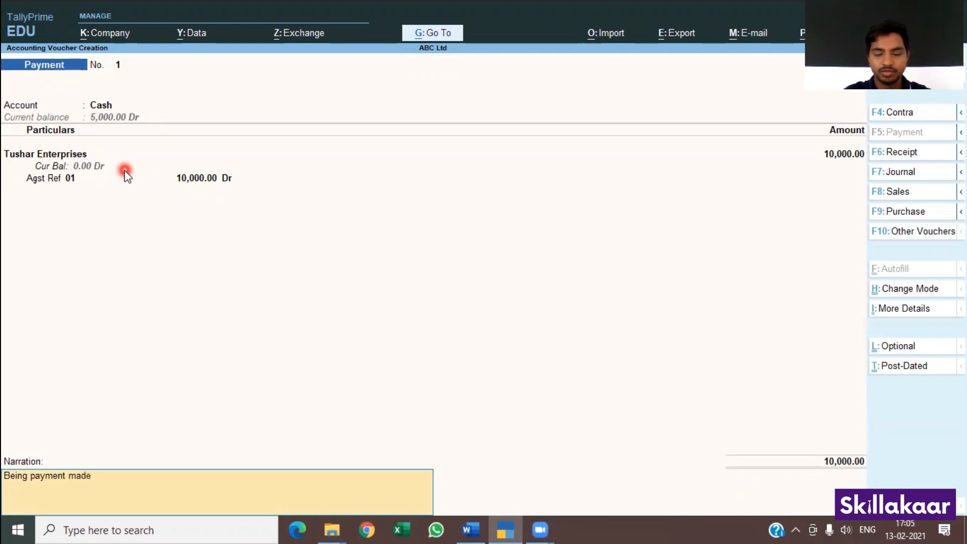
pyautogui.press('Return')
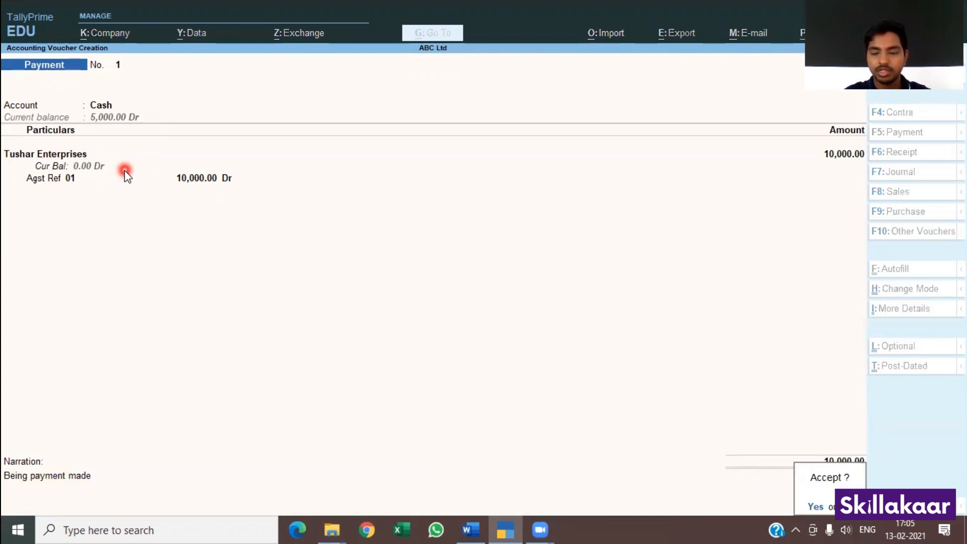
pyautogui.press('Return')
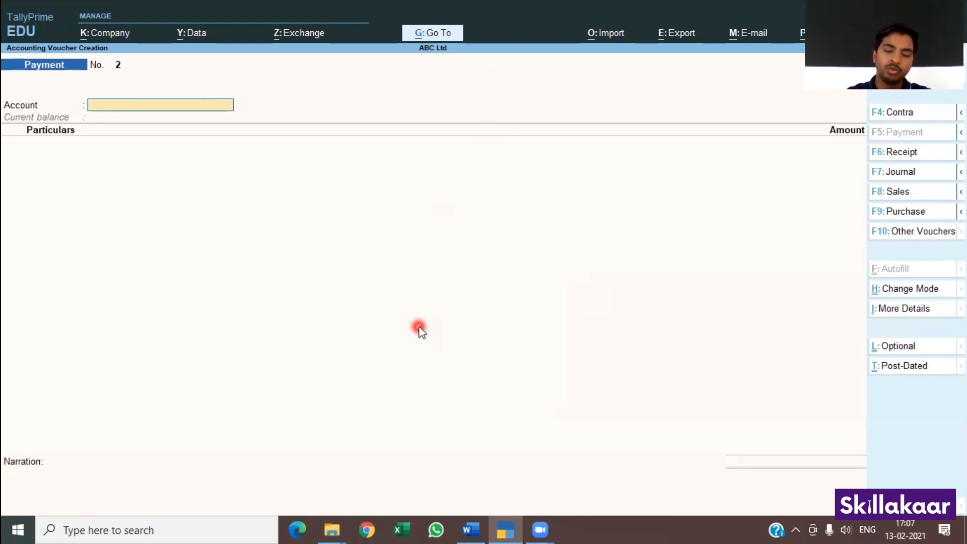
# Step: Leave voucher entry and review the payment, receipt, sales and purchase entries in the Day Book
pyautogui.press('Escape')
pyautogui.press('y')
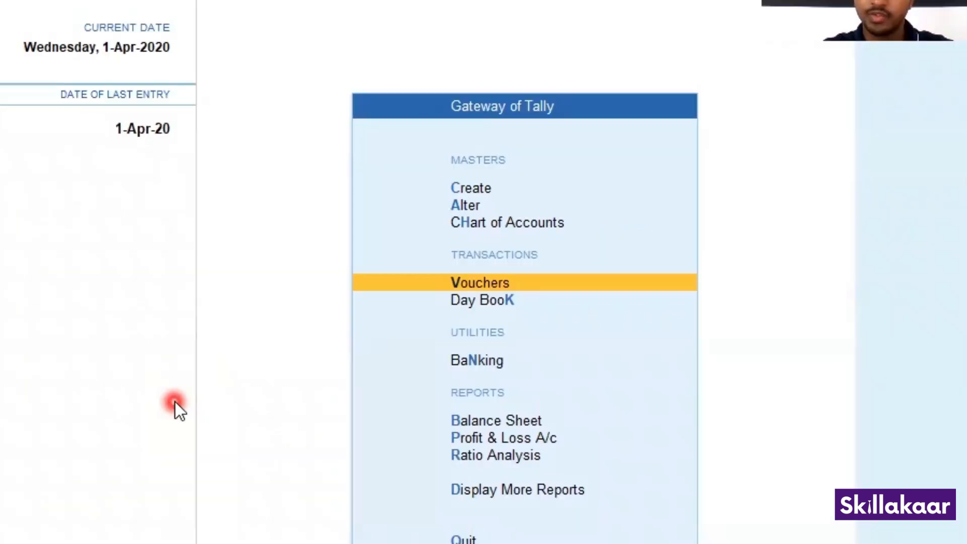
pyautogui.press('Down')
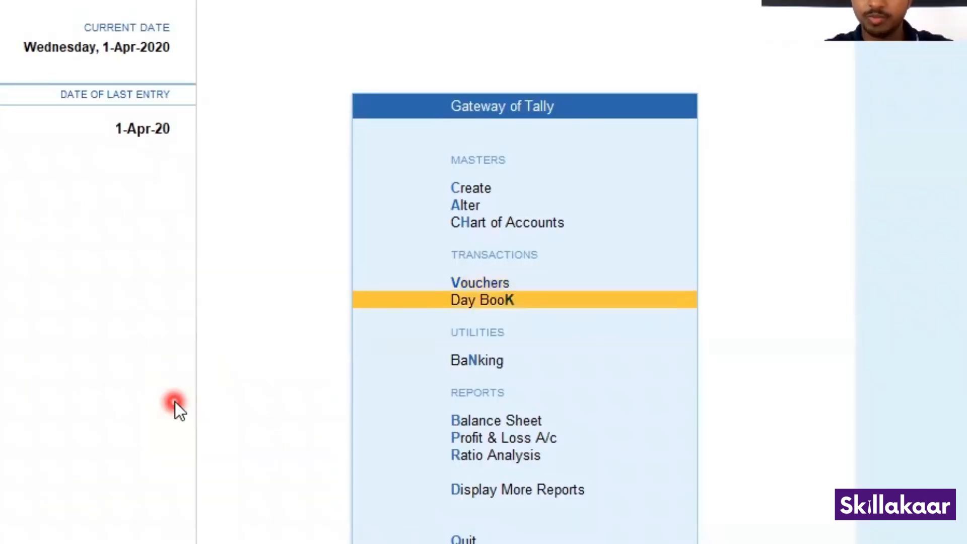
pyautogui.press('Return')
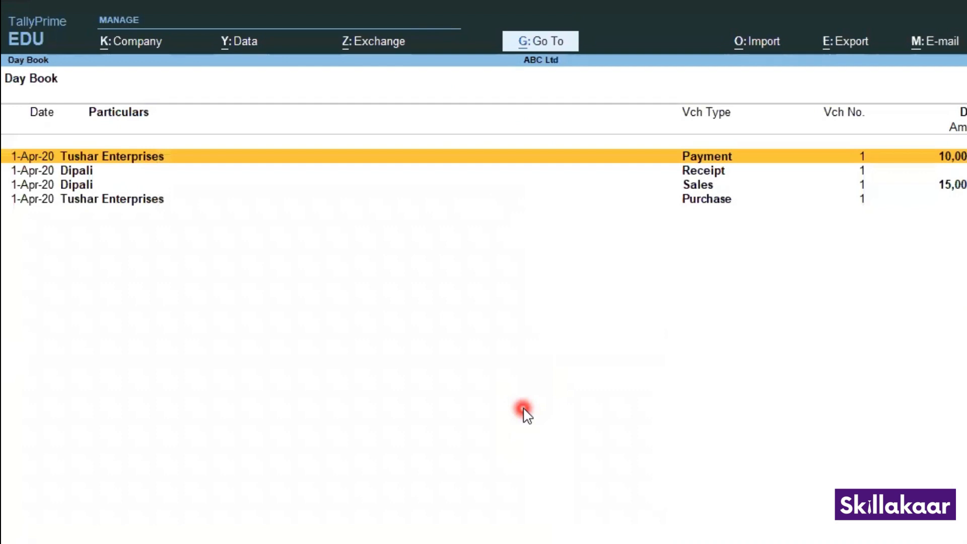
pyautogui.press('Down')
pyautogui.press('Down')
pyautogui.press('Down')
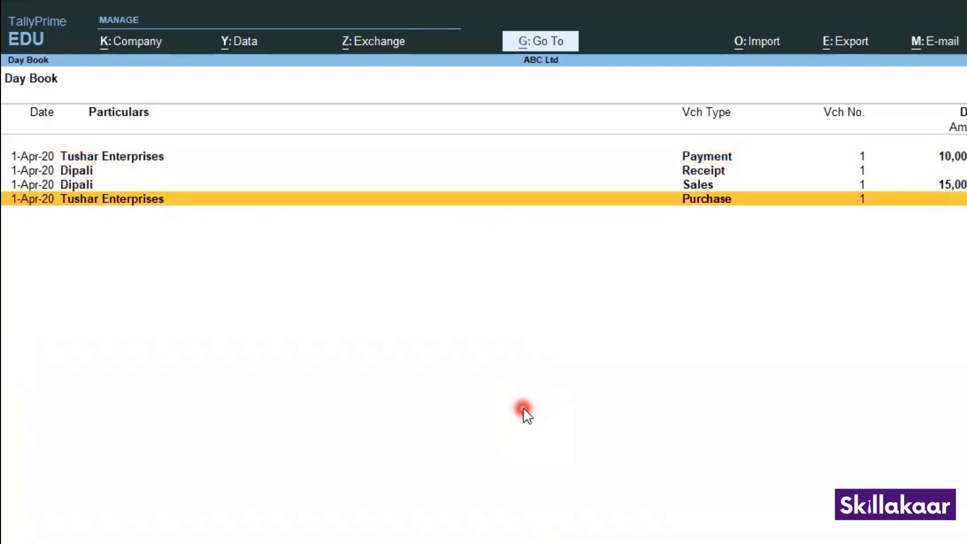
pyautogui.press('Up')
pyautogui.press('Up')
pyautogui.press('Up')
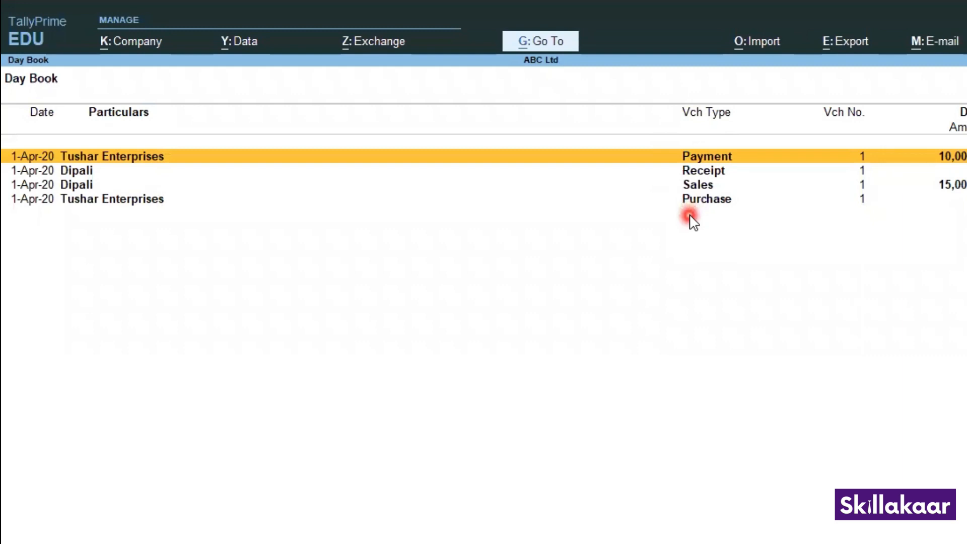
pyautogui.press('Down')
pyautogui.press('Down')
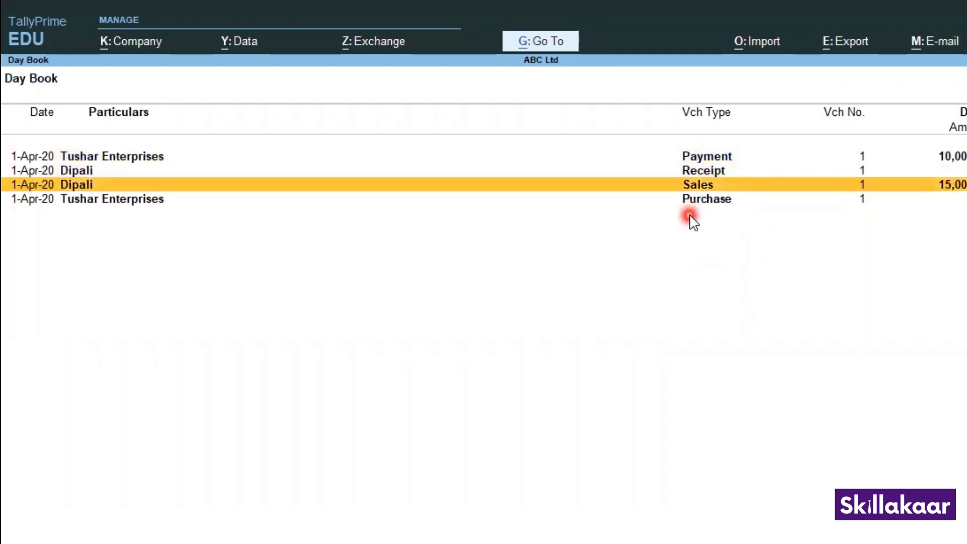
pyautogui.press('Down')
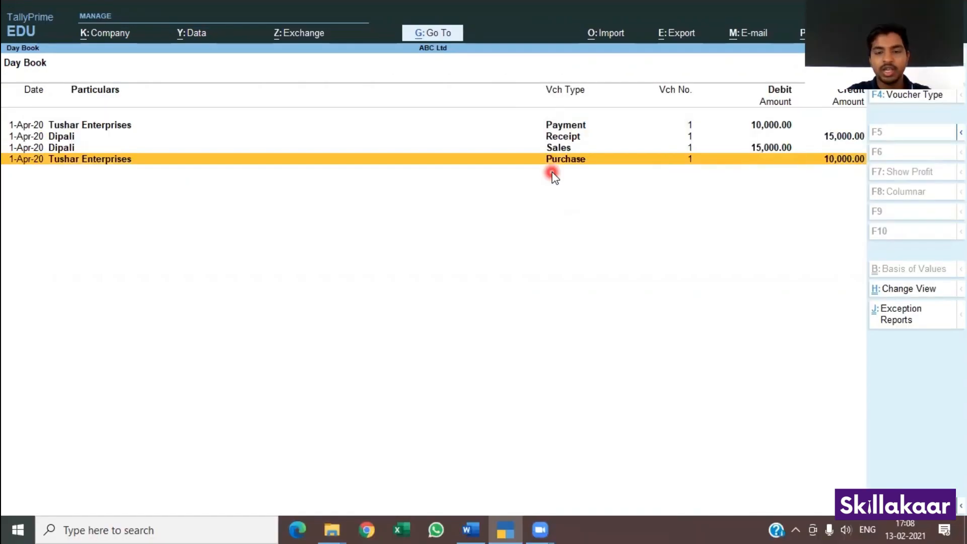
pyautogui.press('Escape')
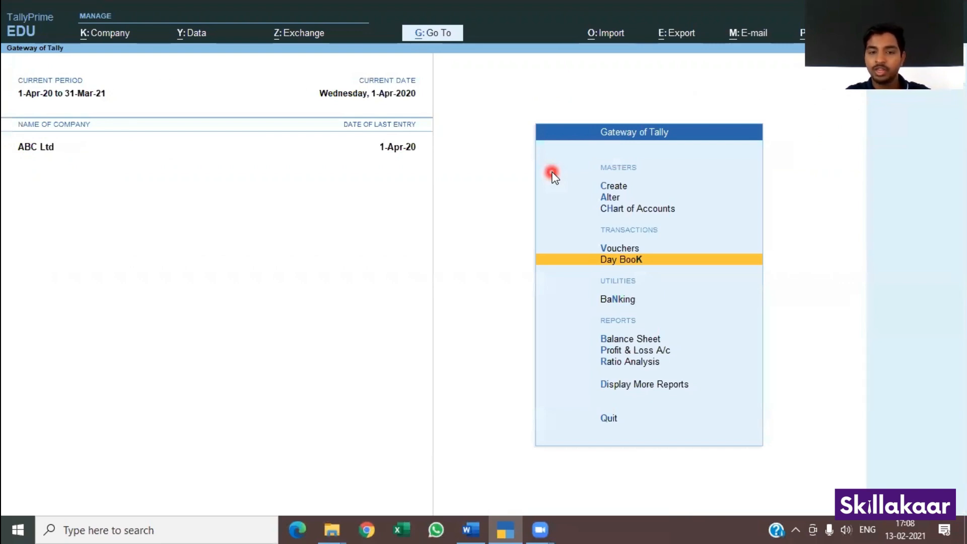
# Step: View ABC Ltd's Balance Sheet and return to the Gateway of Tally
pyautogui.press('Down')
pyautogui.press('Down')
pyautogui.press('Down')
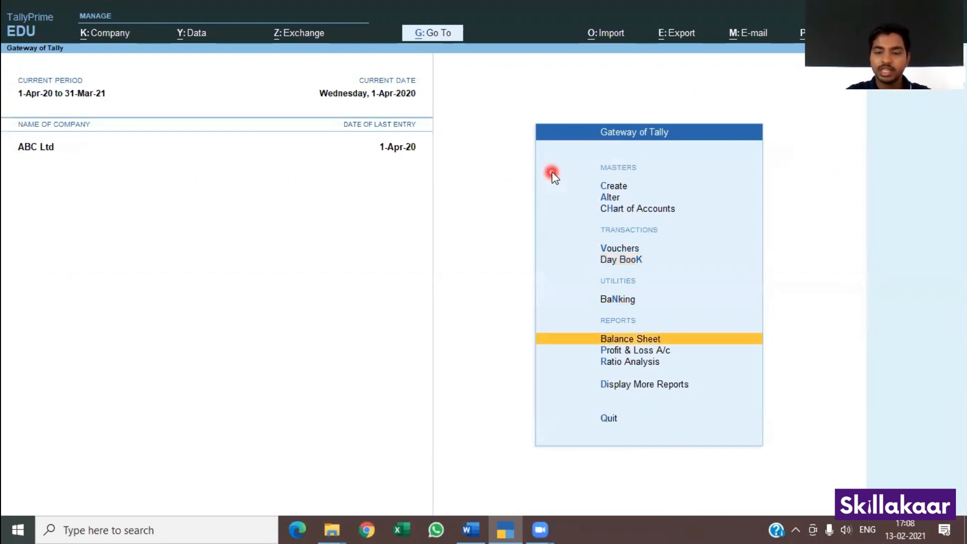
pyautogui.press('Up')
pyautogui.press('Return')
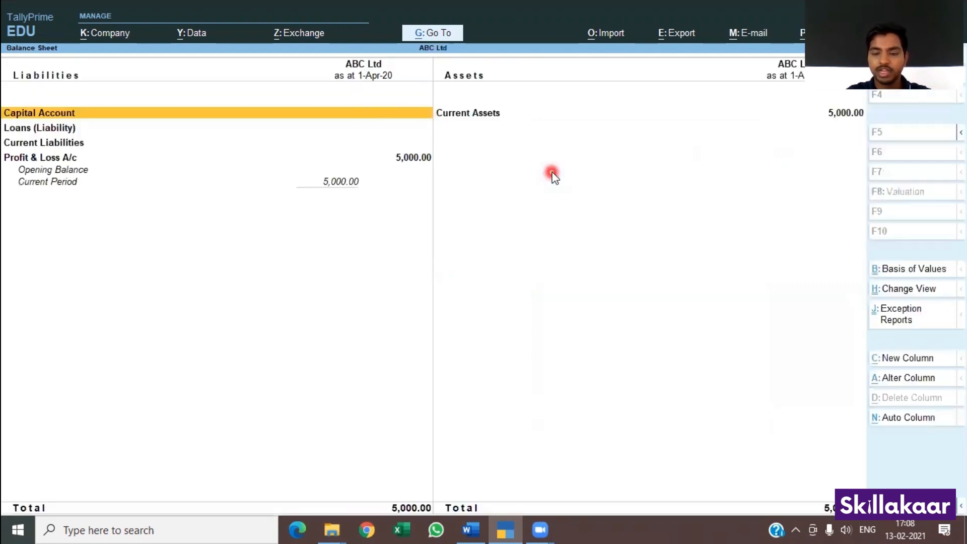
pyautogui.press('Escape')
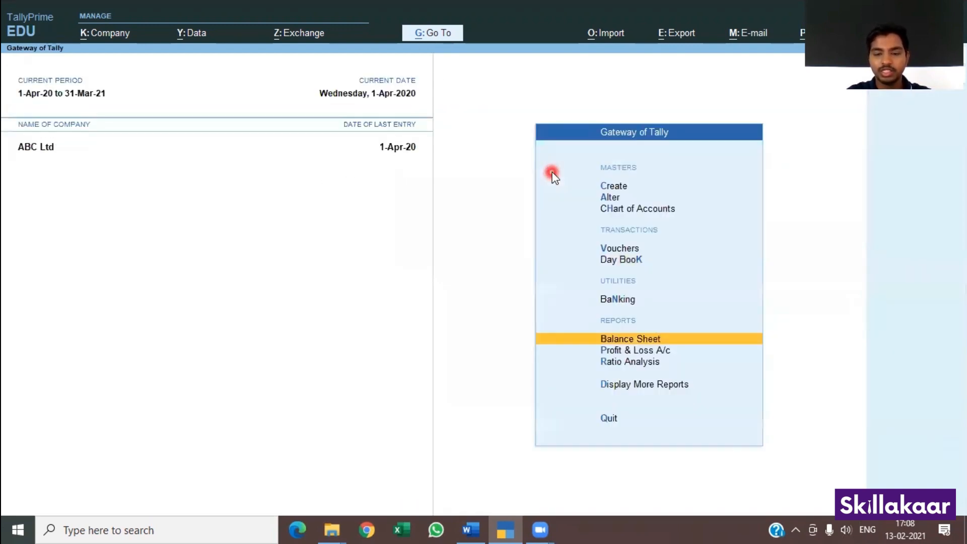
# Step: Examine the sales, purchase and nett profit lines in the Profit & Loss A/c, and close the report
pyautogui.press('Down')
pyautogui.press('Return')
pyautogui.press('Right')
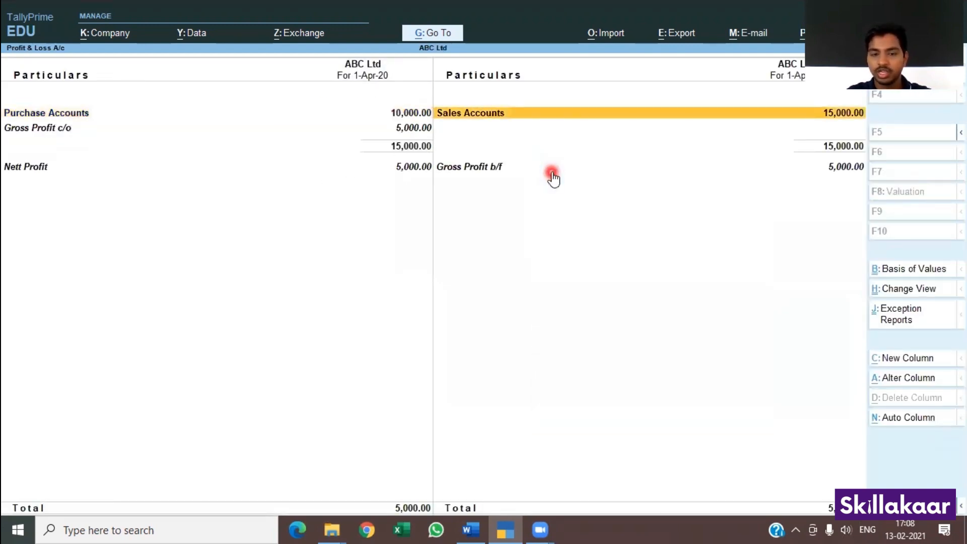
pyautogui.press('Left')
pyautogui.press('Down')
pyautogui.press('Down')
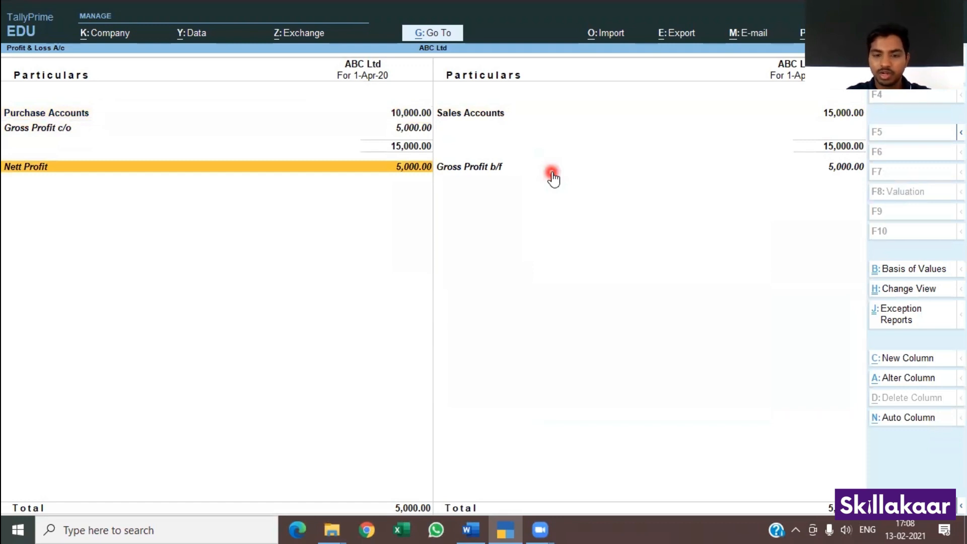
pyautogui.press('Escape')
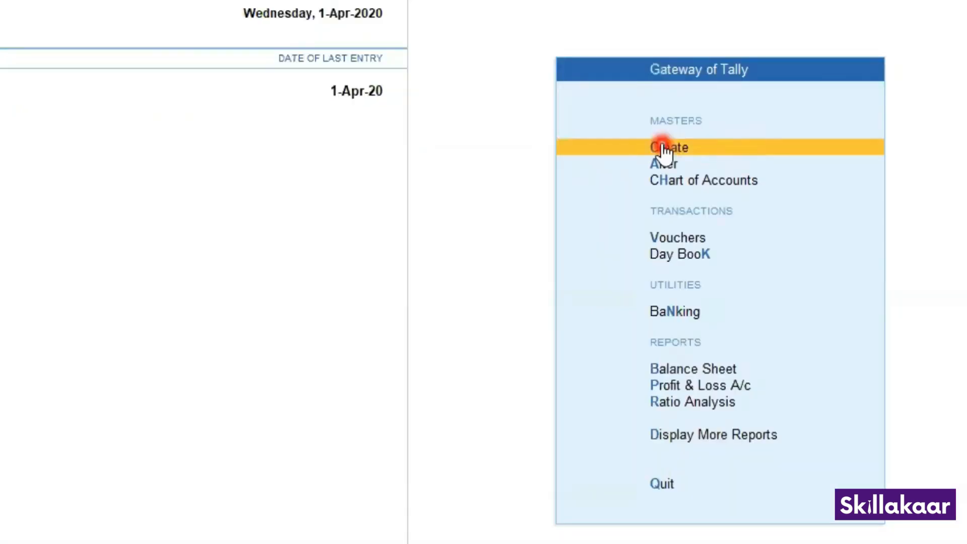
# Step: Start a new ledger master named "XYZ Bank Account" without an alias
pyautogui.click(663, 149)
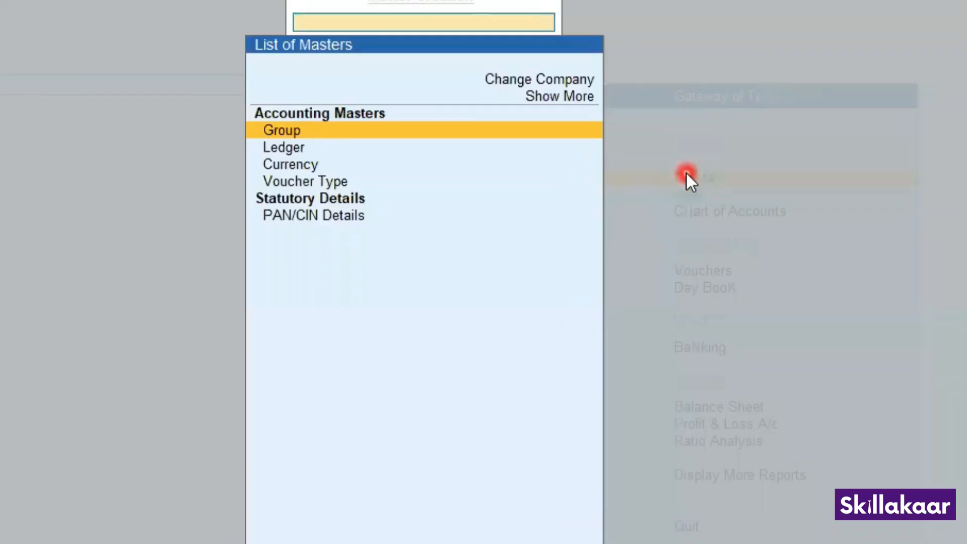
pyautogui.press('Down')
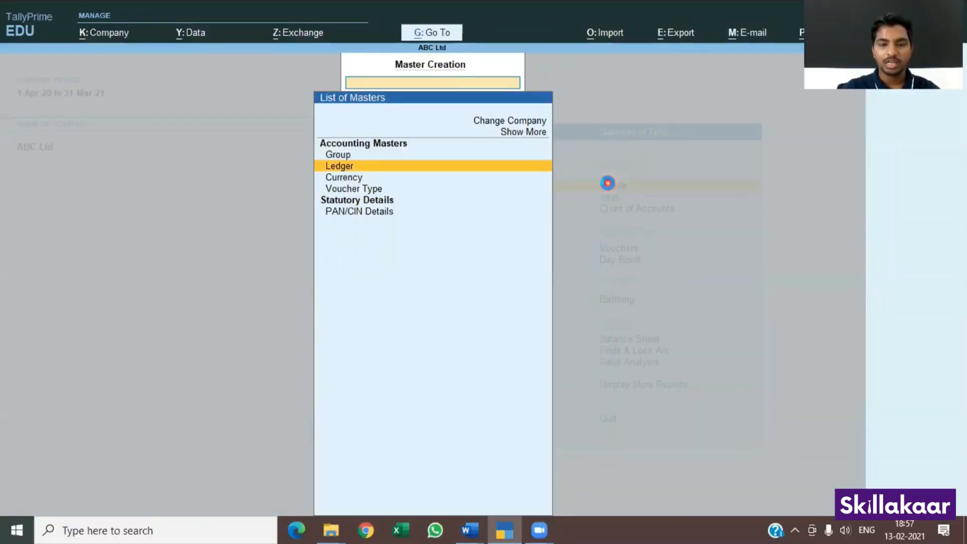
pyautogui.press('Return')
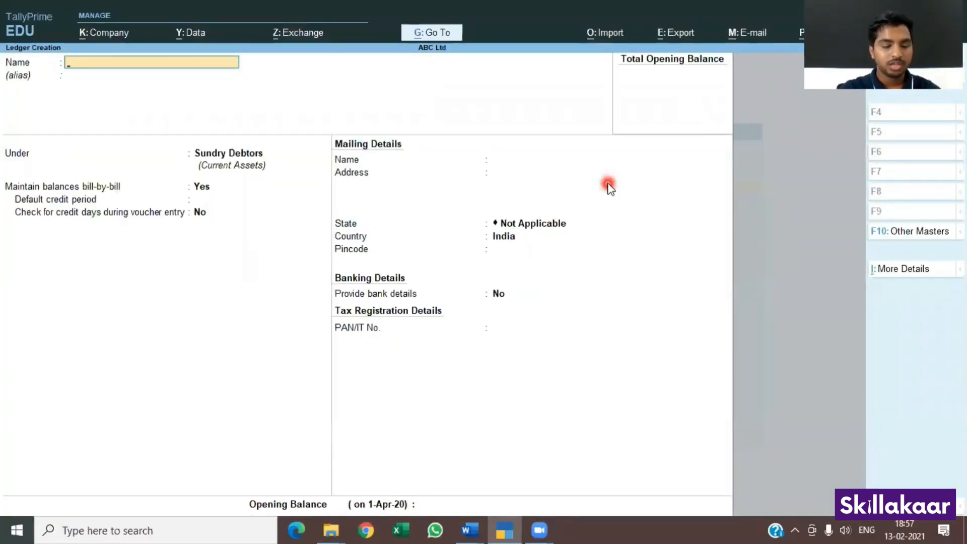
pyautogui.write('X')
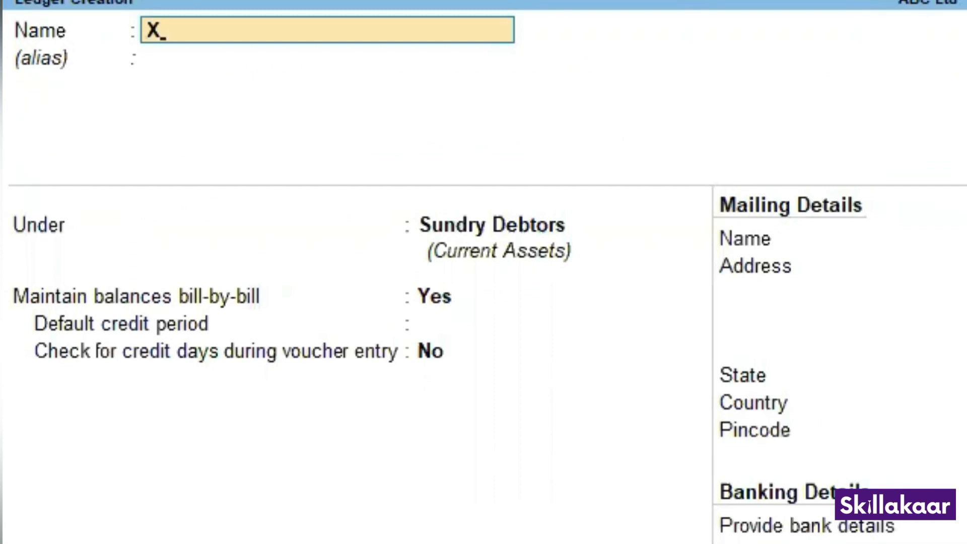
pyautogui.write('YZ Bank')
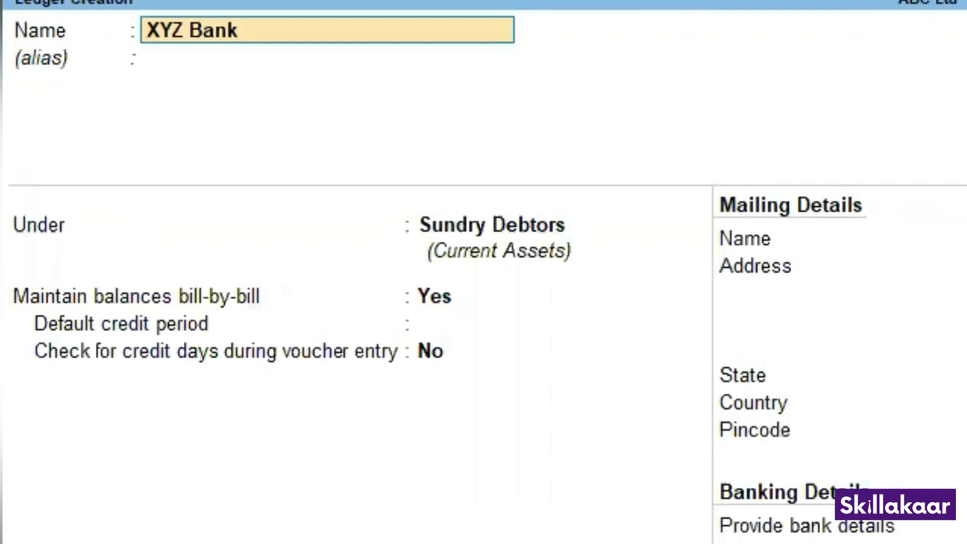
pyautogui.write(' Account')
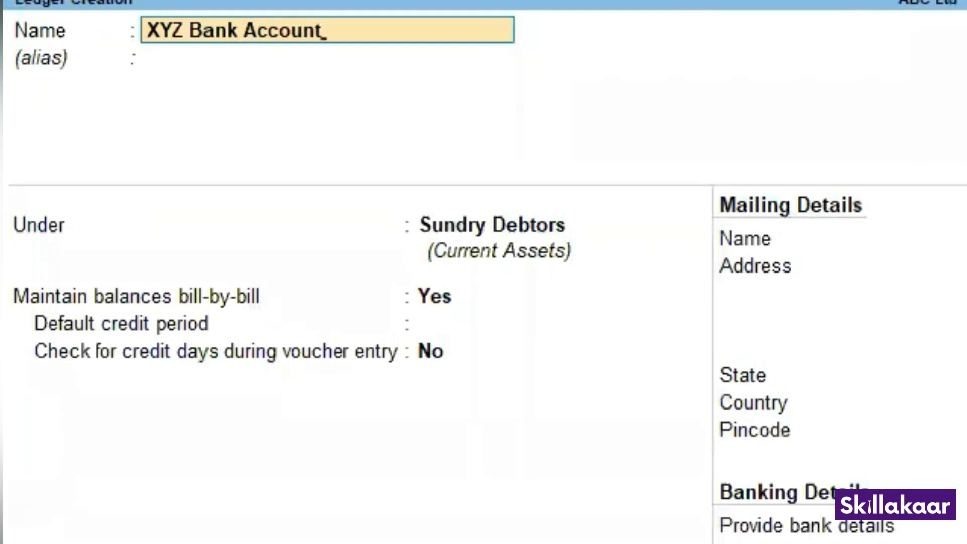
pyautogui.press('Return')
pyautogui.press('Return')
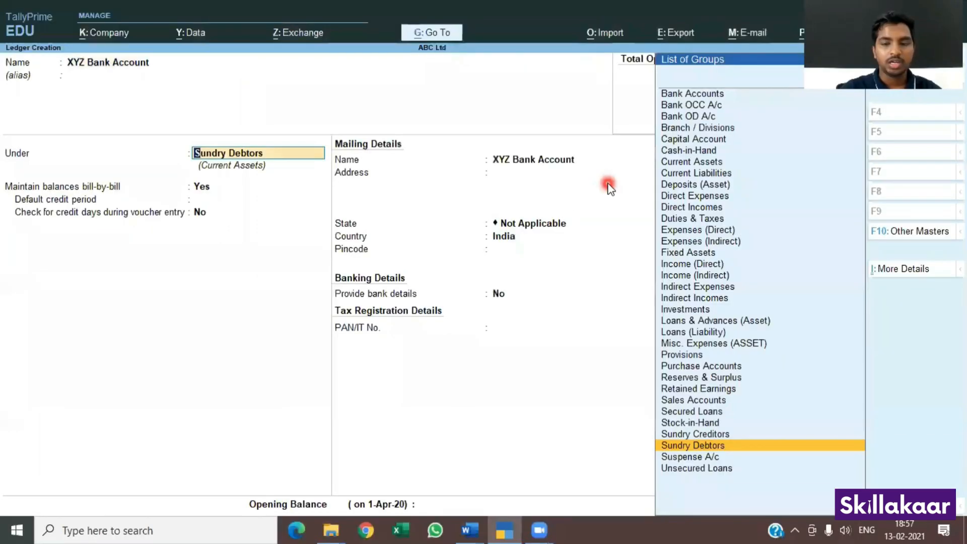
pyautogui.write('Ca')
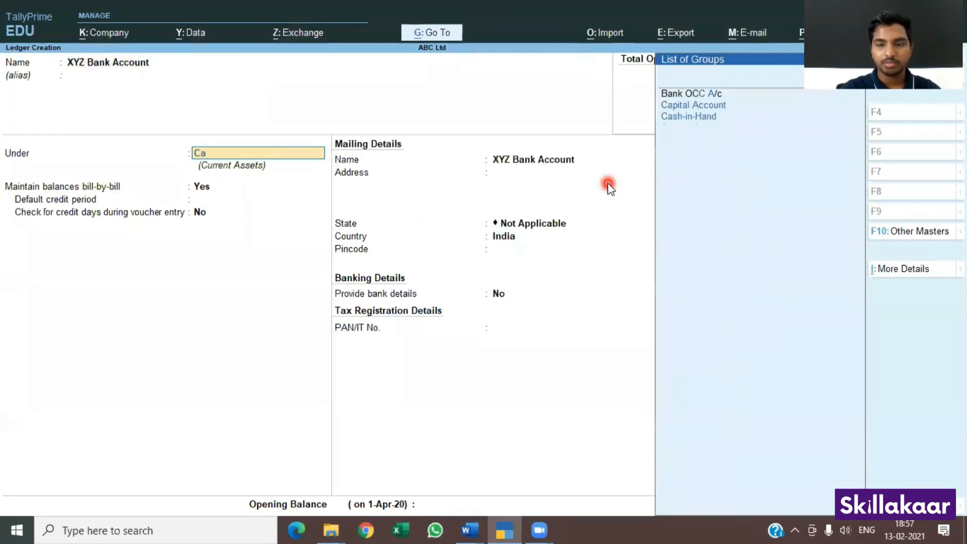
pyautogui.press('Down')
pyautogui.press('Down')
pyautogui.press('Down')
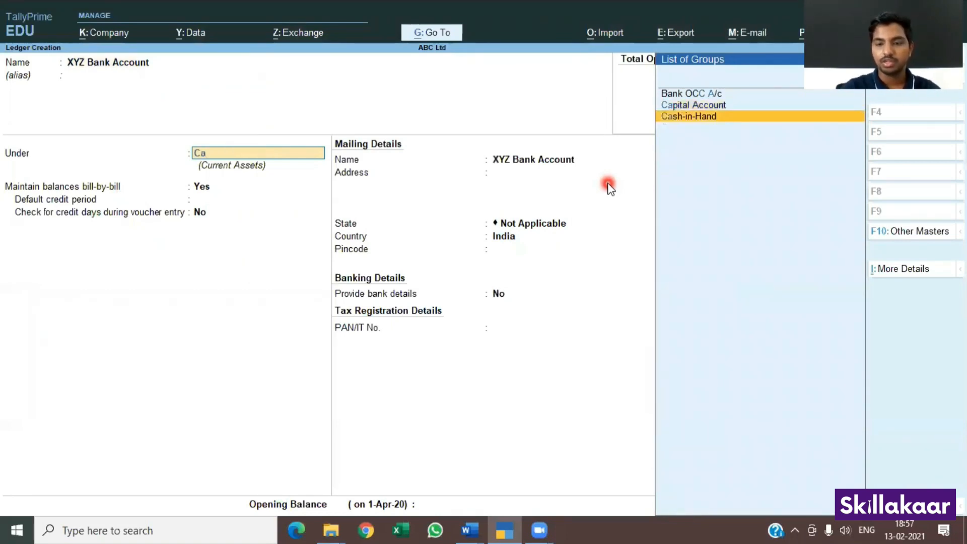
pyautogui.press('BackSpace')
pyautogui.press('BackSpace')
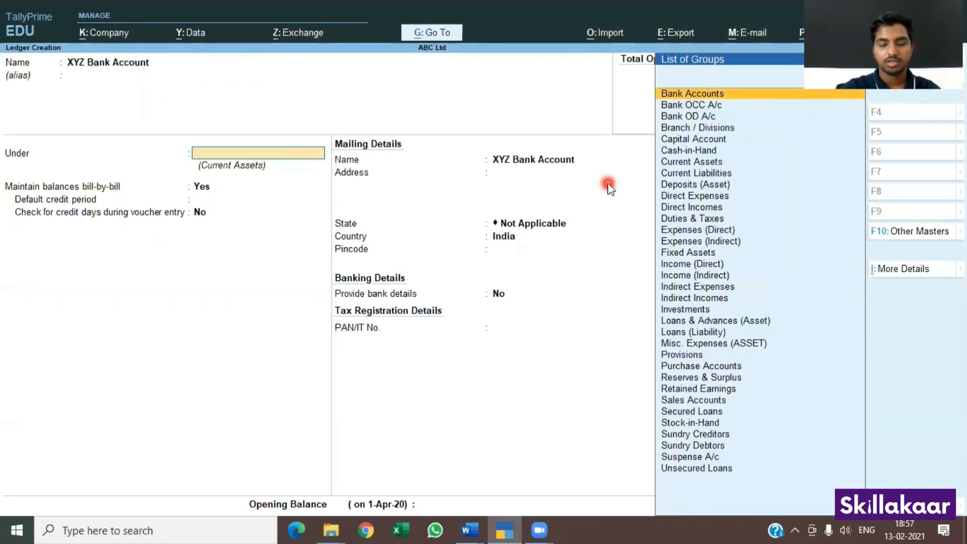
# Step: Place the new ledger under Bank Accounts, keeping the default bank account details and cheque configuration
pyautogui.write('Ban')
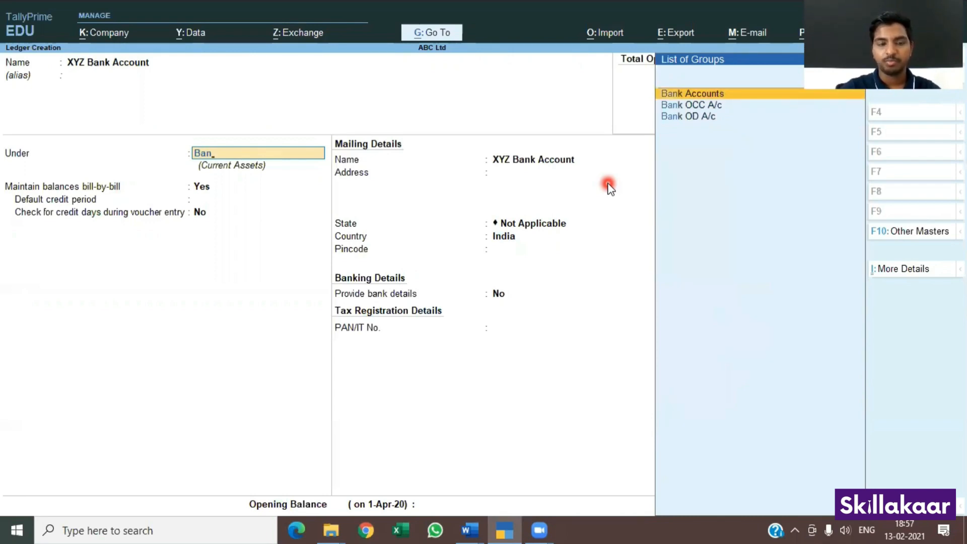
pyautogui.press('Return')
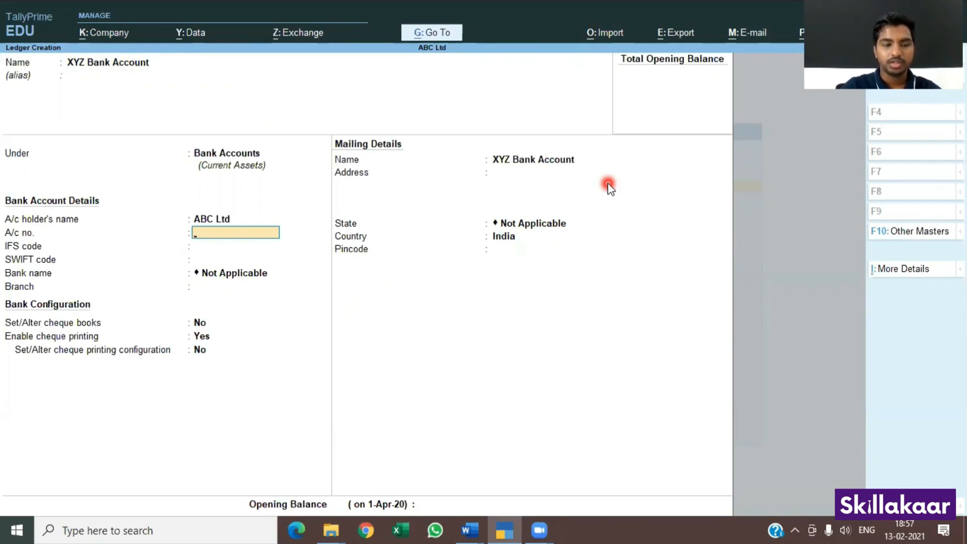
pyautogui.press('Return')
pyautogui.press('Return')
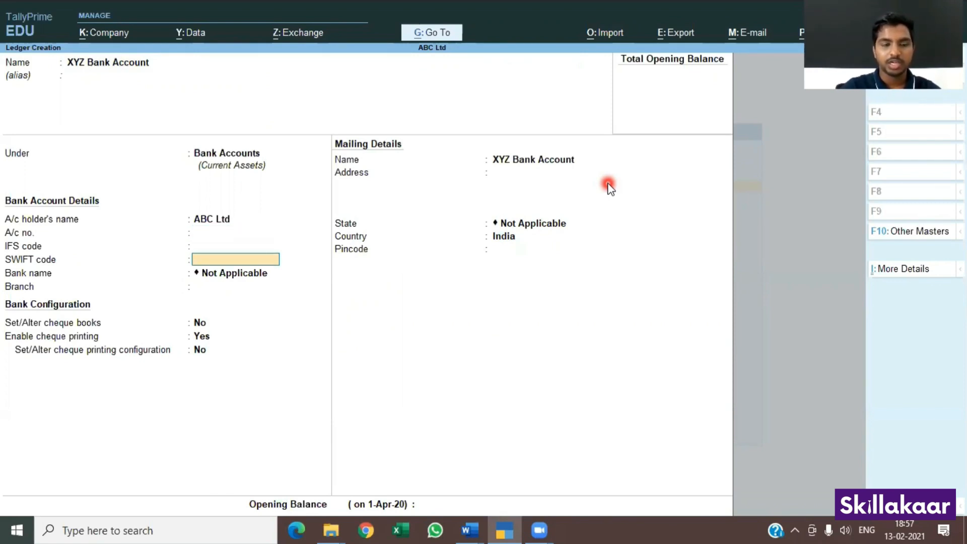
pyautogui.press('Up')
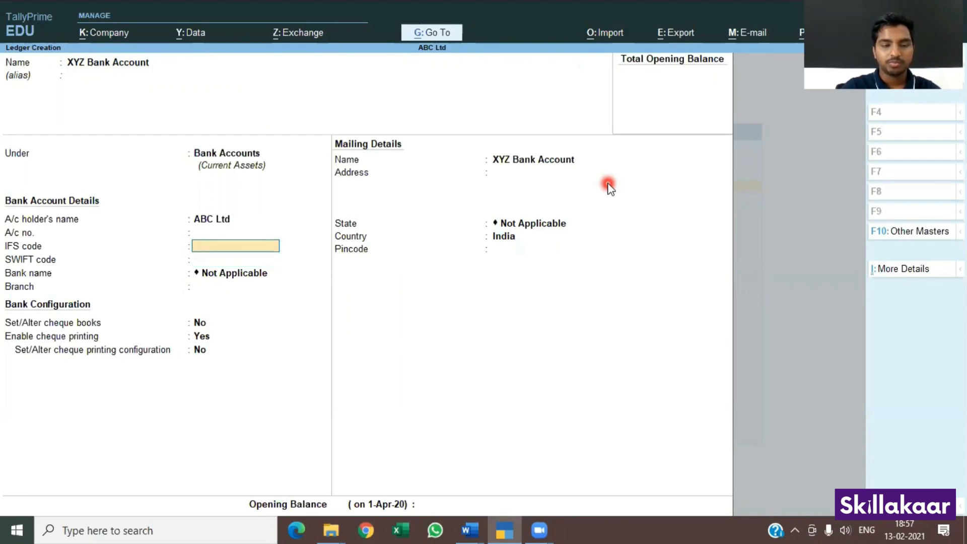
pyautogui.press('Return')
pyautogui.press('Return')
pyautogui.press('Return')
pyautogui.press('Return')
pyautogui.press('Return')
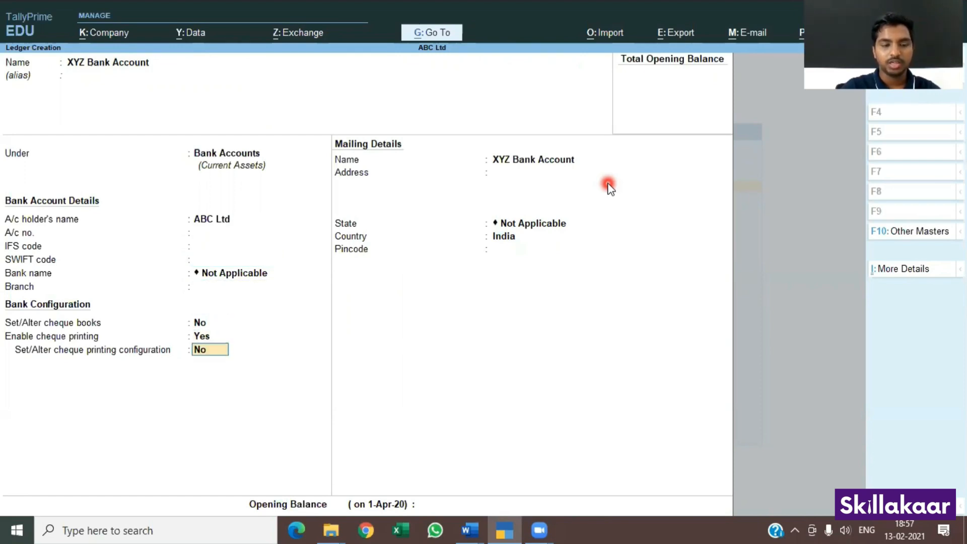
pyautogui.press('Return')
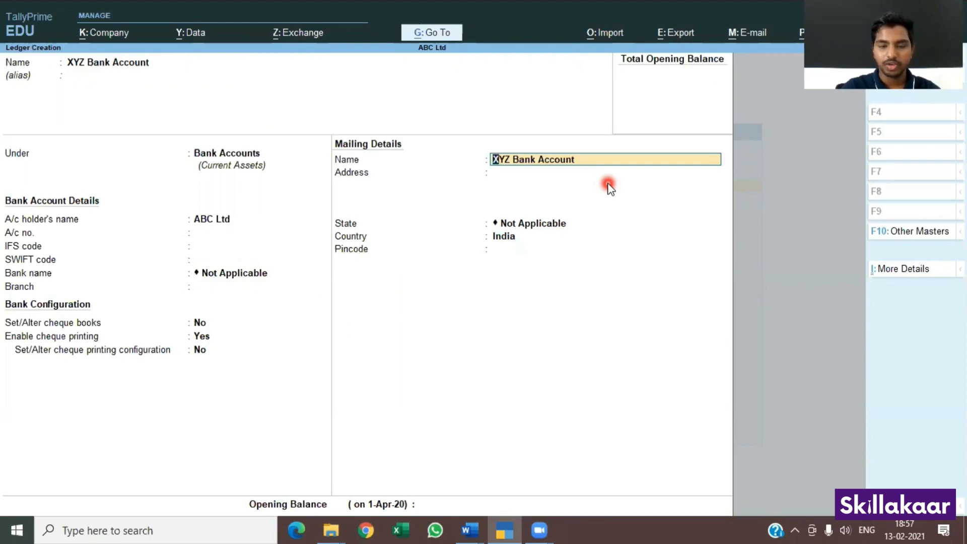
# Step: Keep the default mailing details, leave the pincode and opening balance blank, and save the XYZ Bank Account ledger
pyautogui.press('Return')
pyautogui.press('Return')
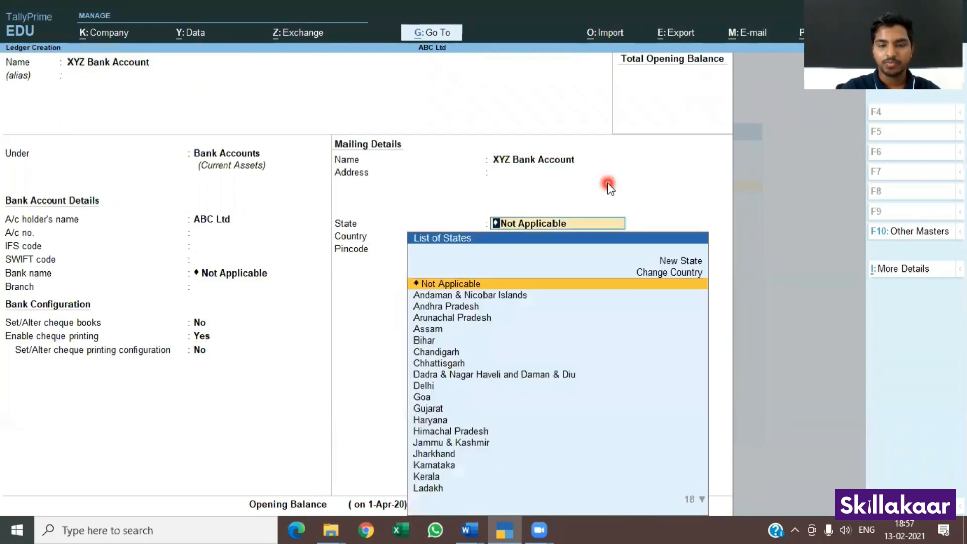
pyautogui.press('Return')
pyautogui.press('Return')
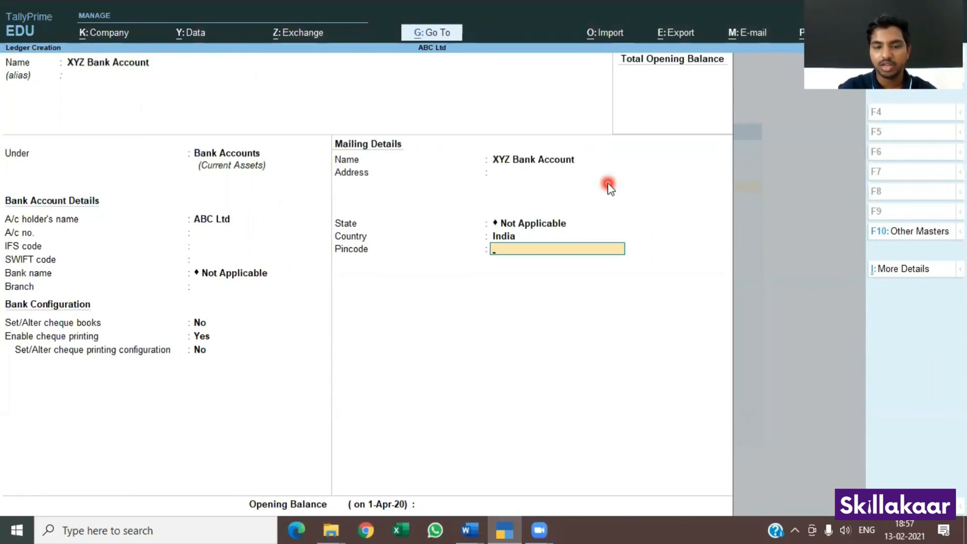
pyautogui.press('Return')
pyautogui.press('Return')
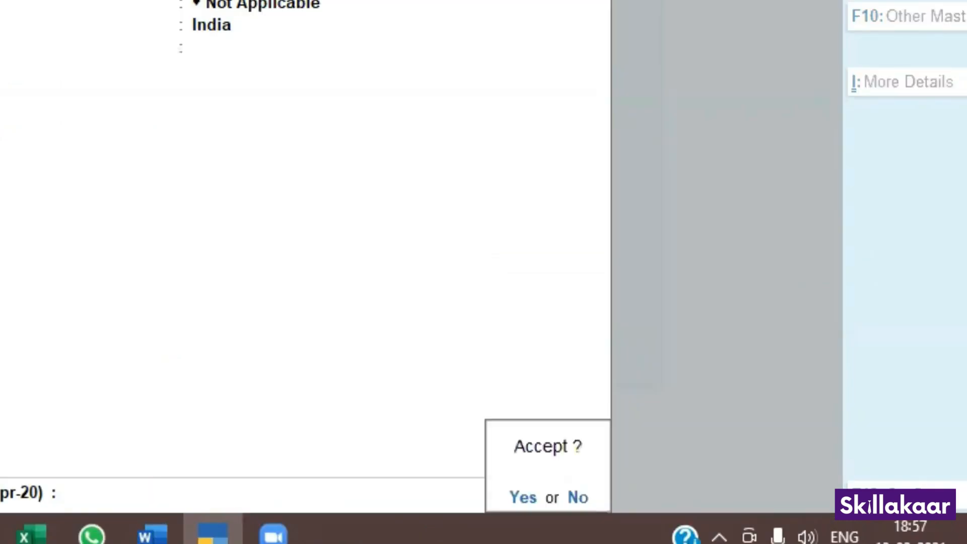
pyautogui.press('Return')
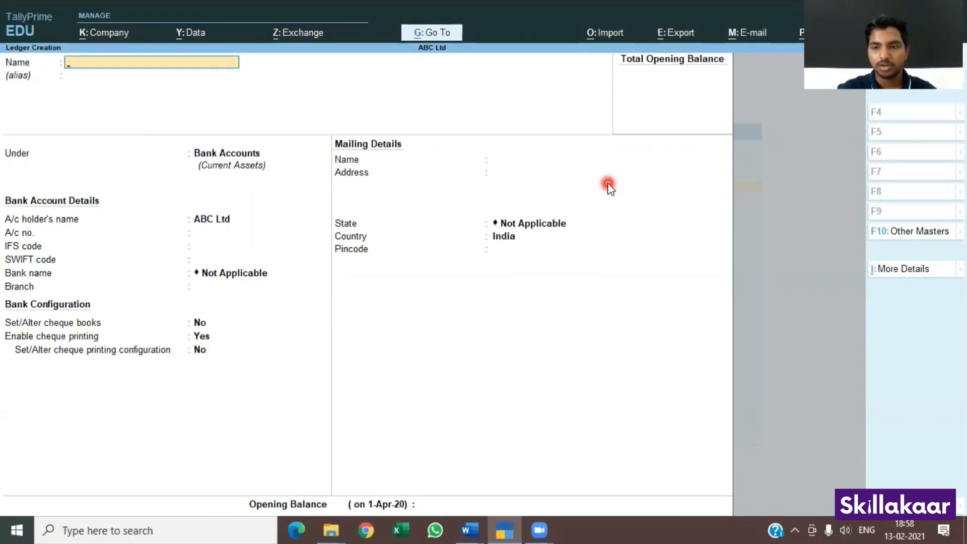
# Step: Leave ledger creation, return to the Gateway of Tally and start a new Contra voucher
pyautogui.press('Escape')
pyautogui.press('Return')
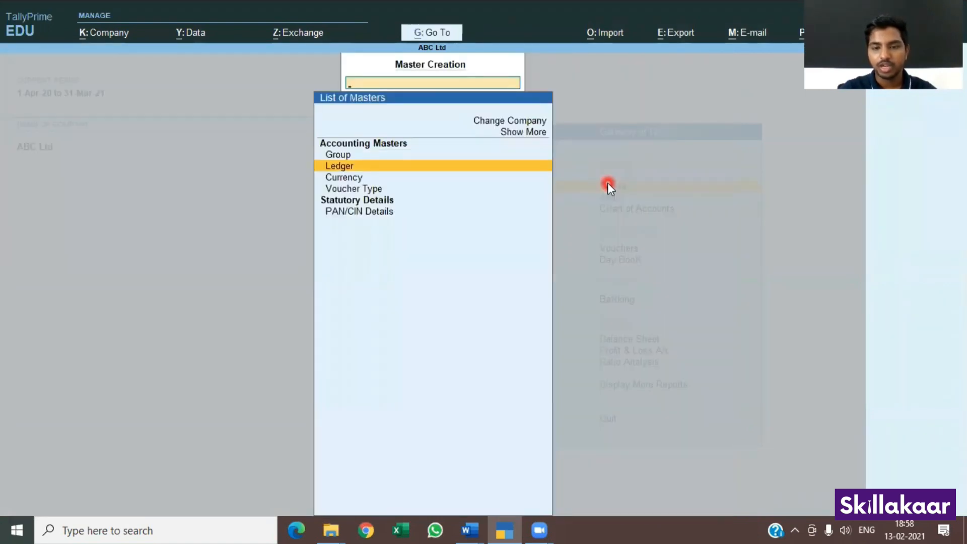
pyautogui.press('Escape')
pyautogui.press('Escape')
pyautogui.press('Escape')
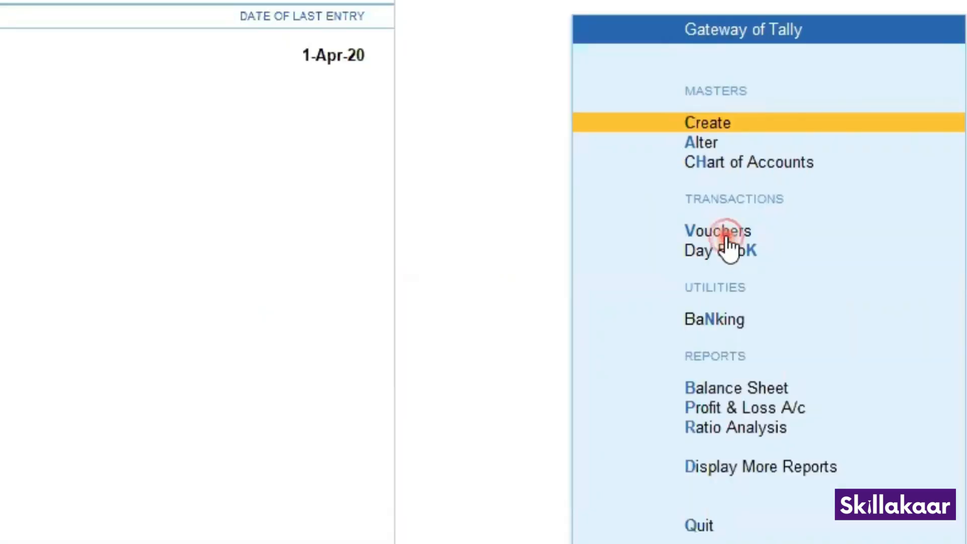
pyautogui.click(623, 249)
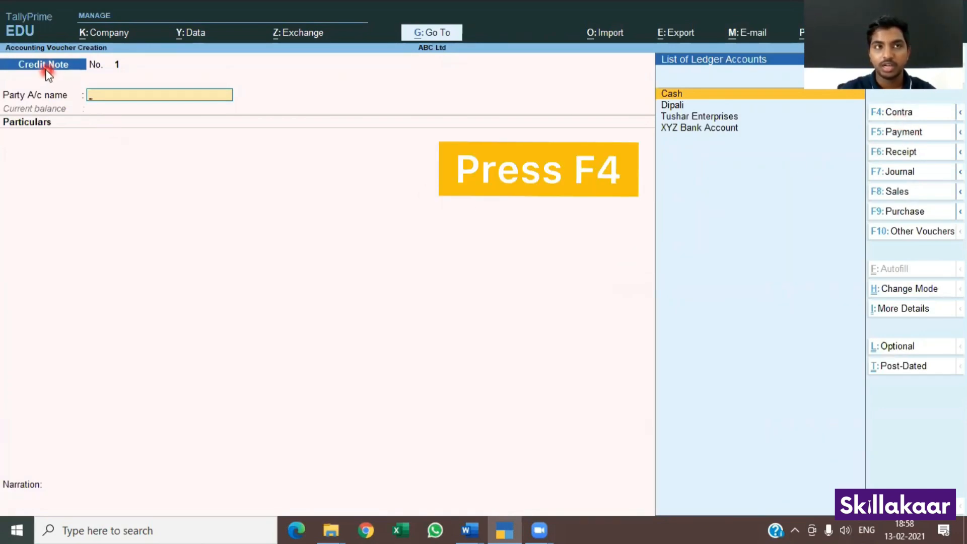
pyautogui.click(903, 113)
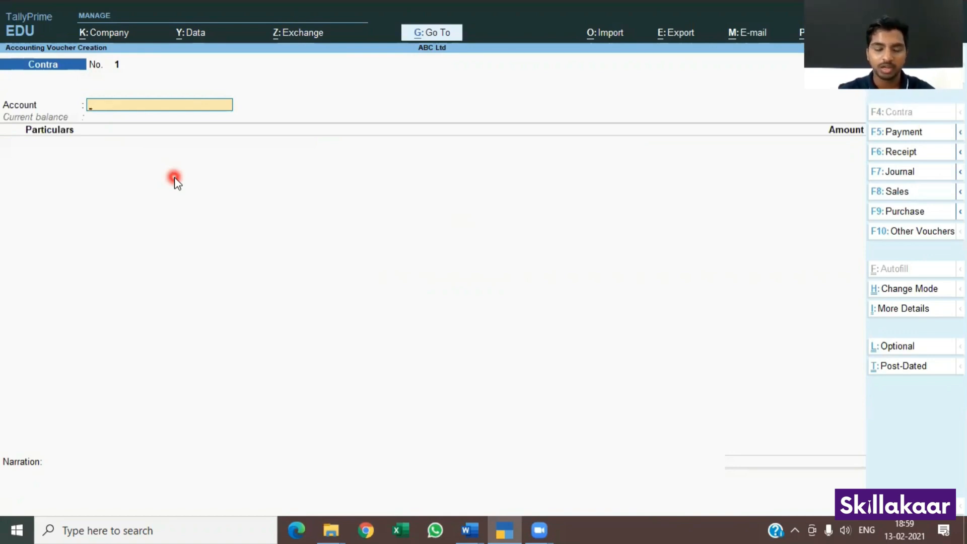
# Step: Set XYZ Bank Account as the contra voucher's account and enter Cash with an amount of 5000
pyautogui.write('Xy')
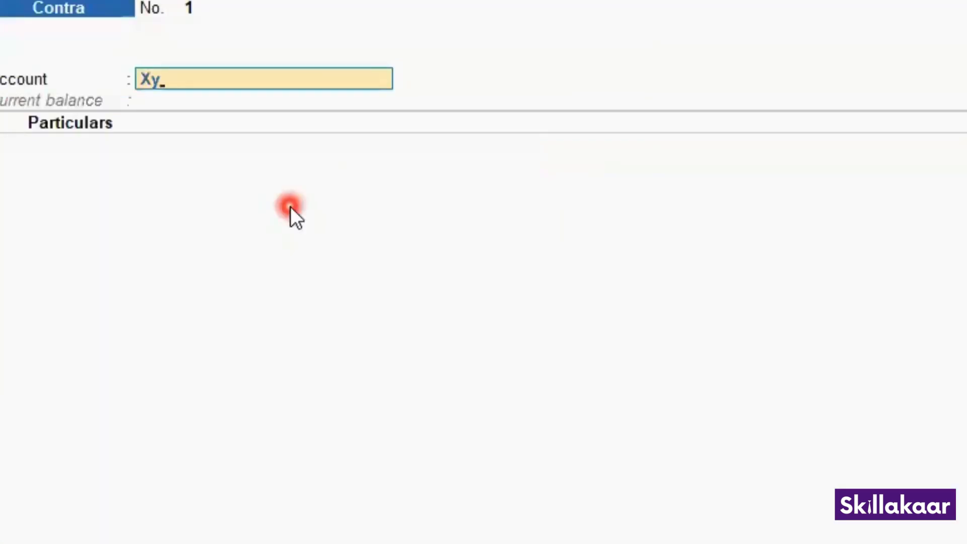
pyautogui.press('Return')
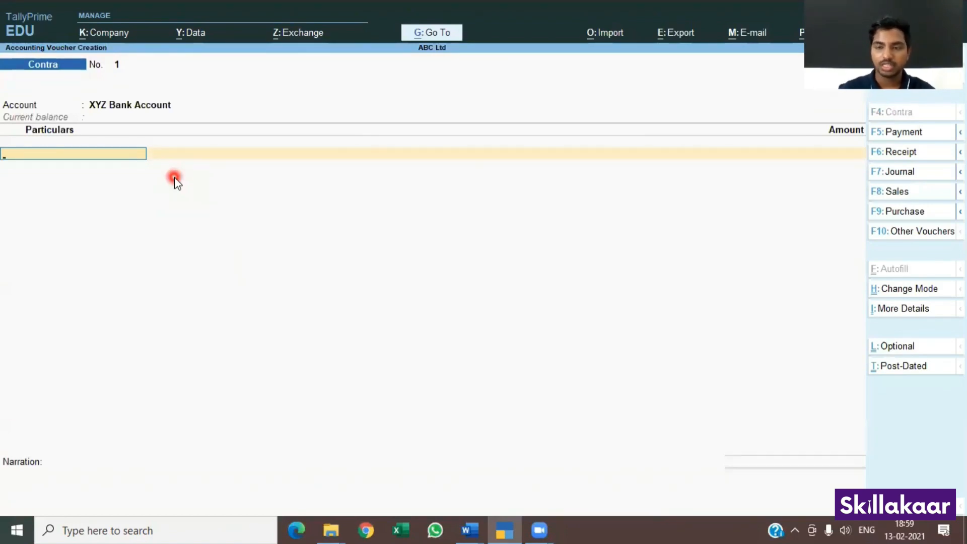
pyautogui.write('Ca')
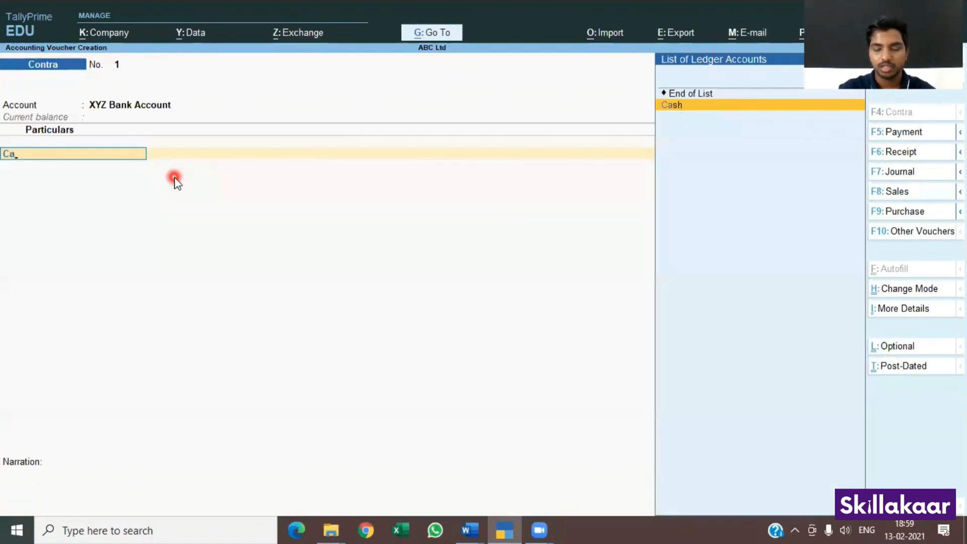
pyautogui.press('Return')
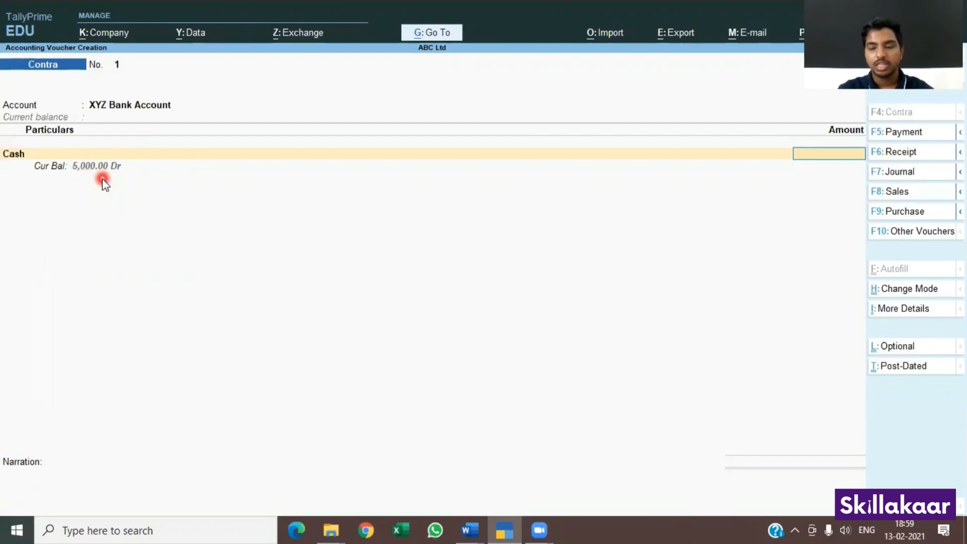
pyautogui.write('5000')
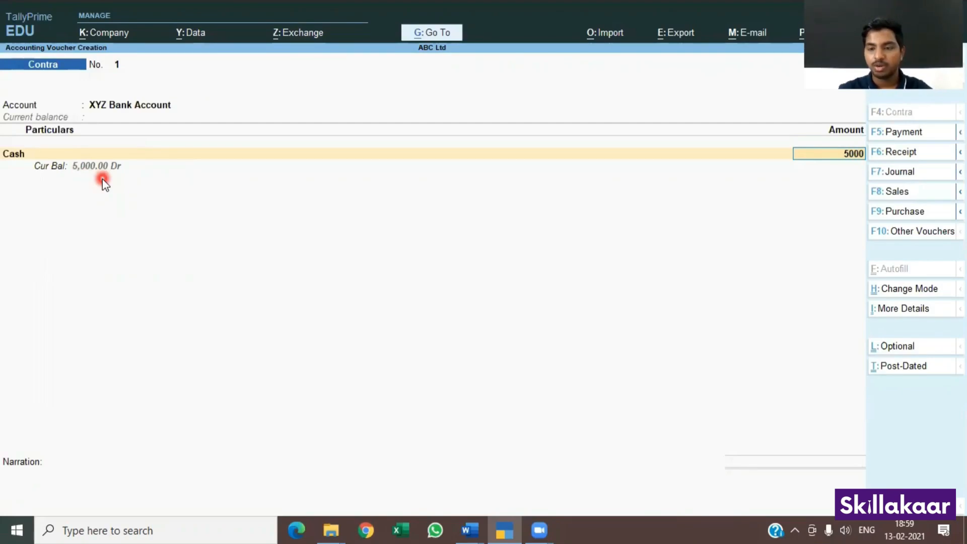
pyautogui.press('Return')
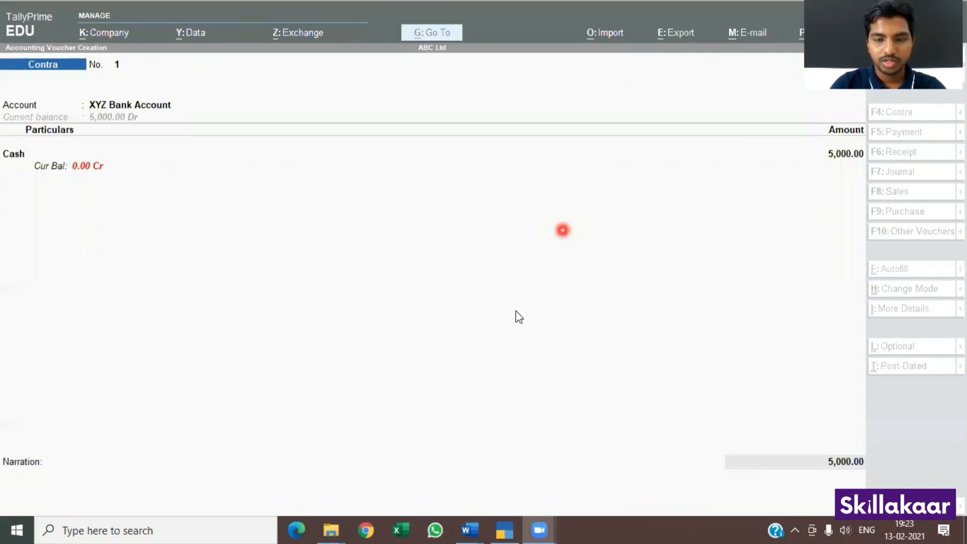
# Step: Accept the contra lines and allocate 5,000.00 to XYZ Bank Account as a Cash transaction
pyautogui.click(469, 270)
pyautogui.press('Return')
pyautogui.press('Return')
pyautogui.press('Return')
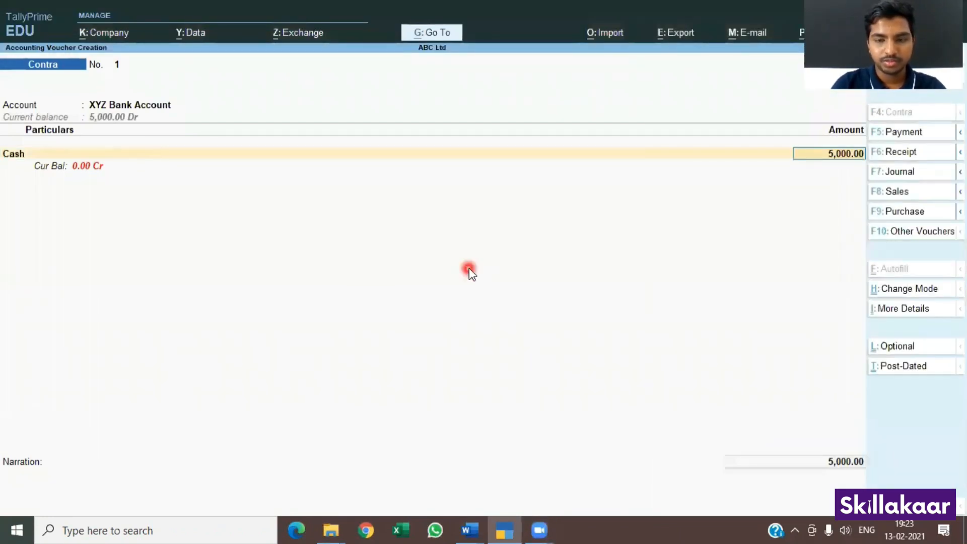
pyautogui.press('Return')
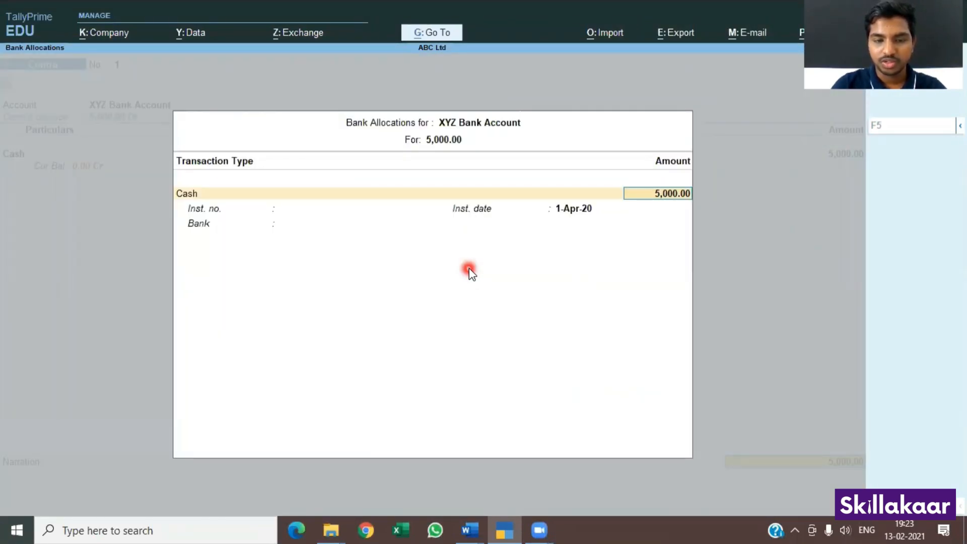
pyautogui.press('Return')
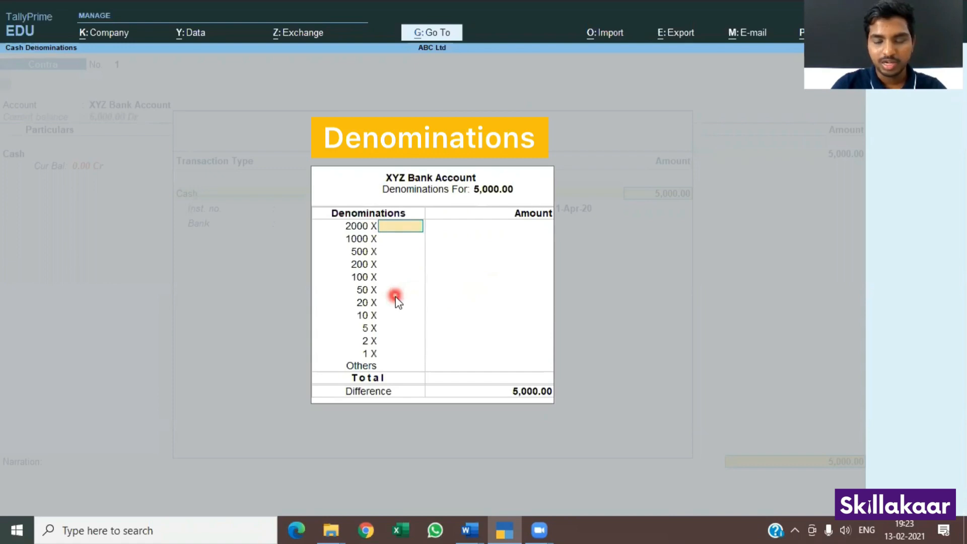
# Step: Enter 10 notes of the 500 denomination for the cash deposit and accept the bank allocation
pyautogui.press('Return')
pyautogui.press('Return')
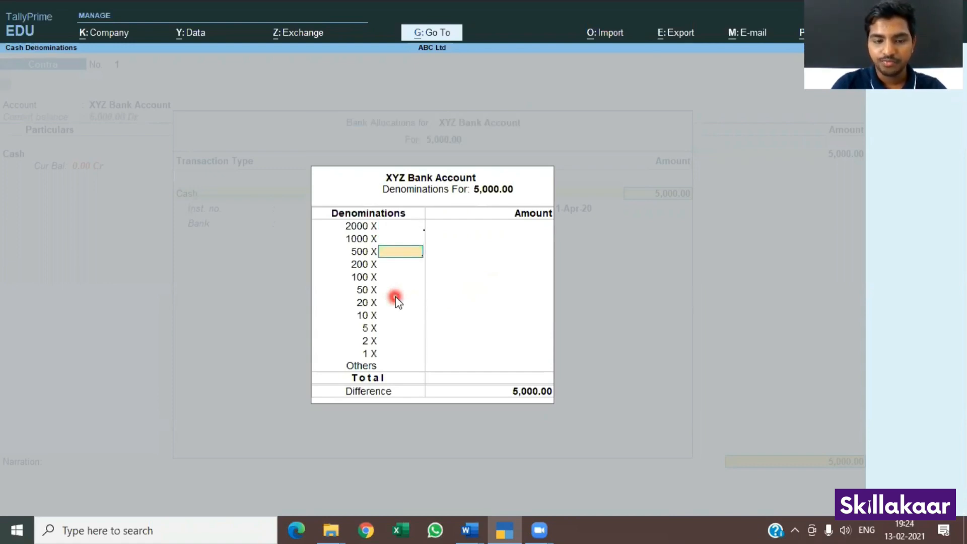
pyautogui.write('10')
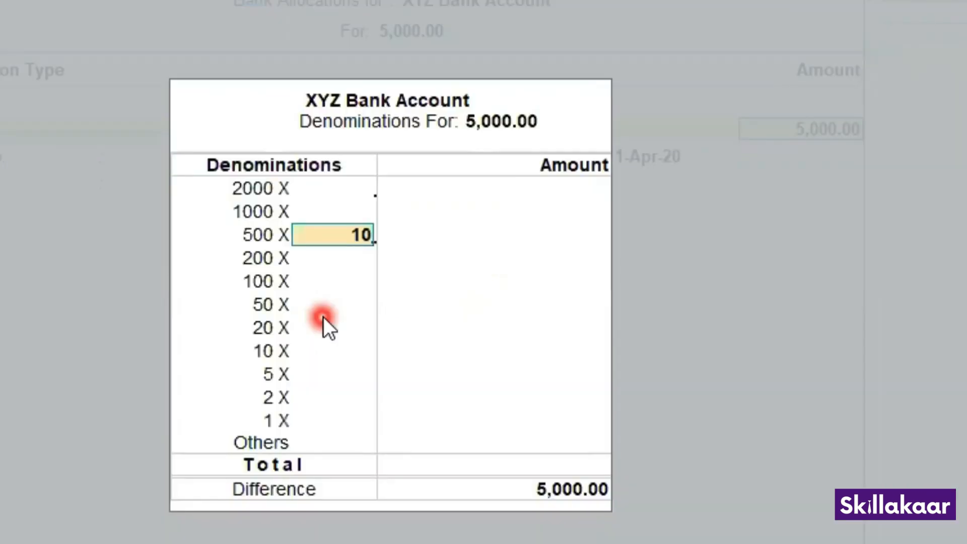
pyautogui.press('Return')
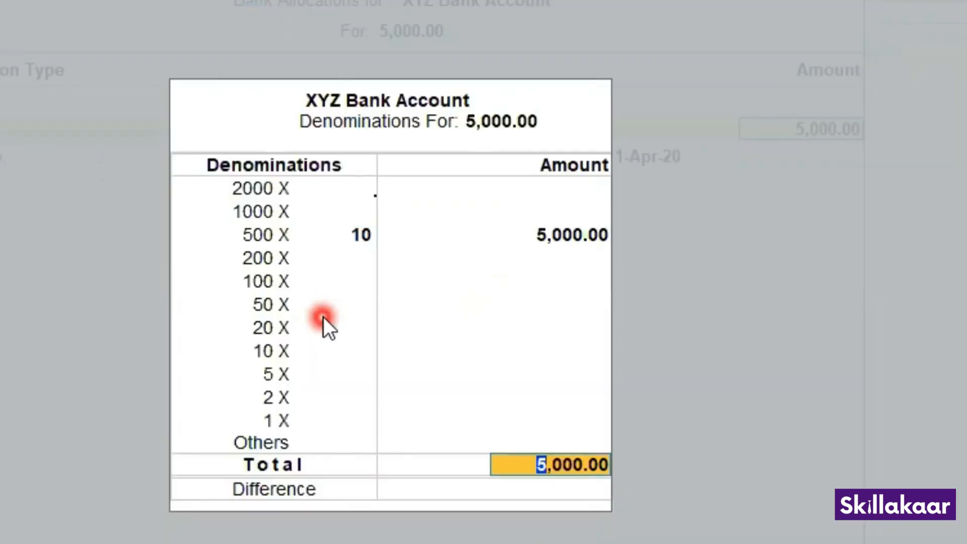
pyautogui.press('Return')
pyautogui.press('Return')
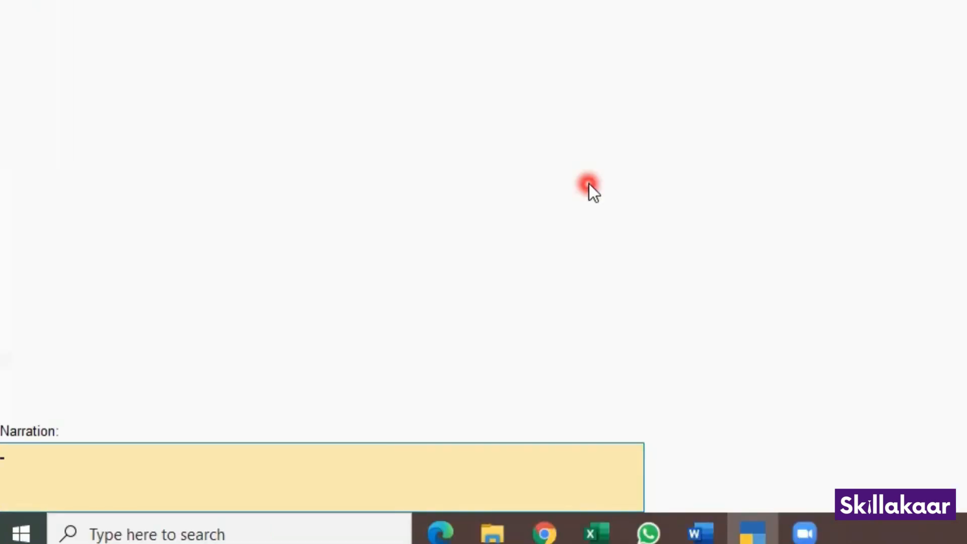
# Step: Add the narration "Bank deposit" and save the contra voucher
pyautogui.write('Bank deposit')
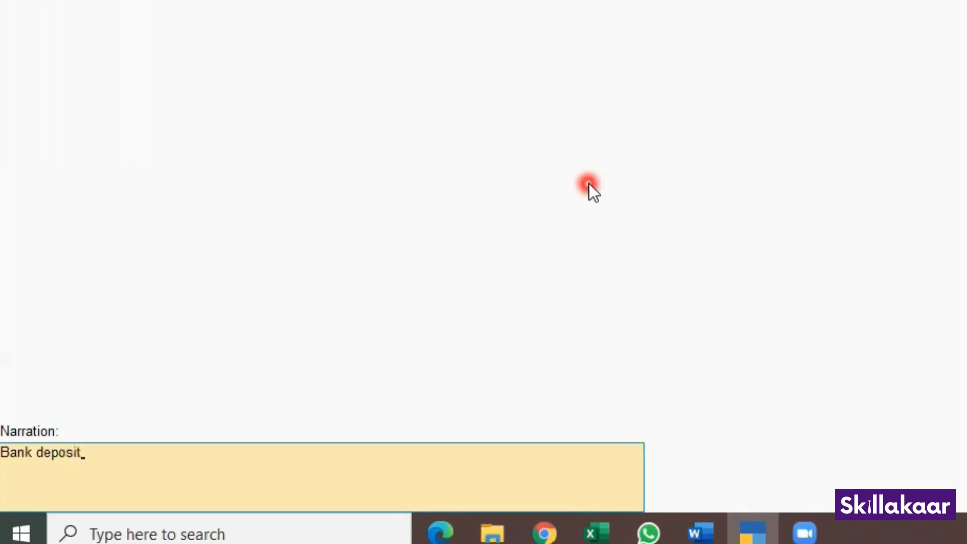
pyautogui.press('Return')
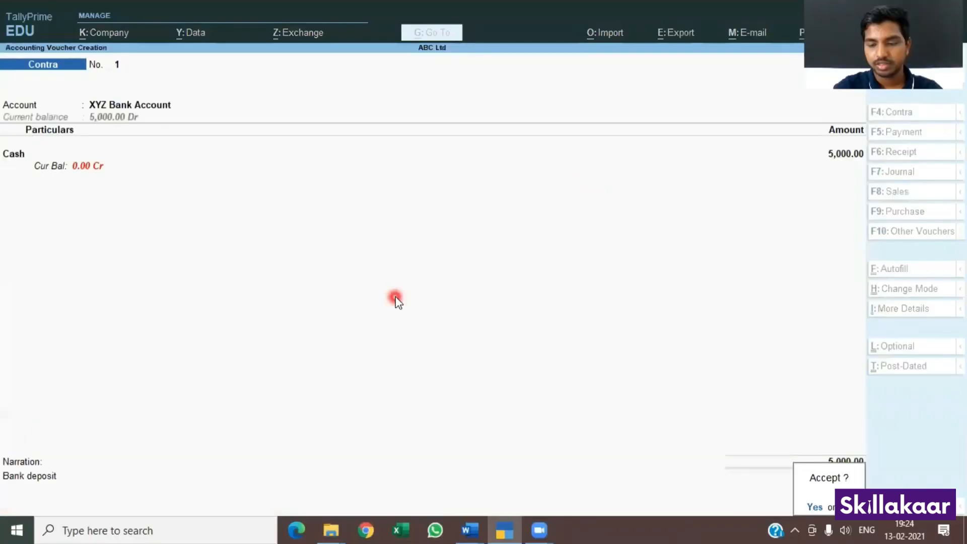
pyautogui.press('Return')
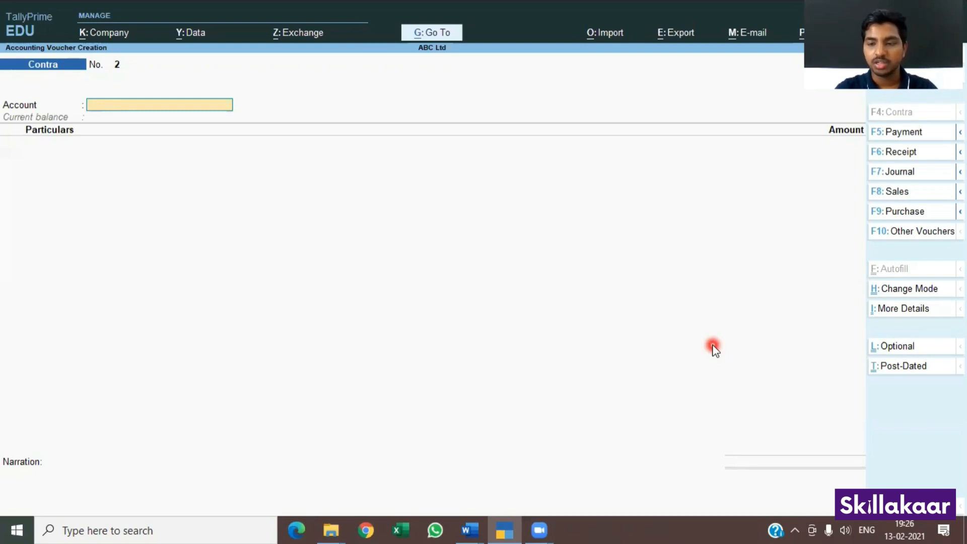
pyautogui.press('F7')
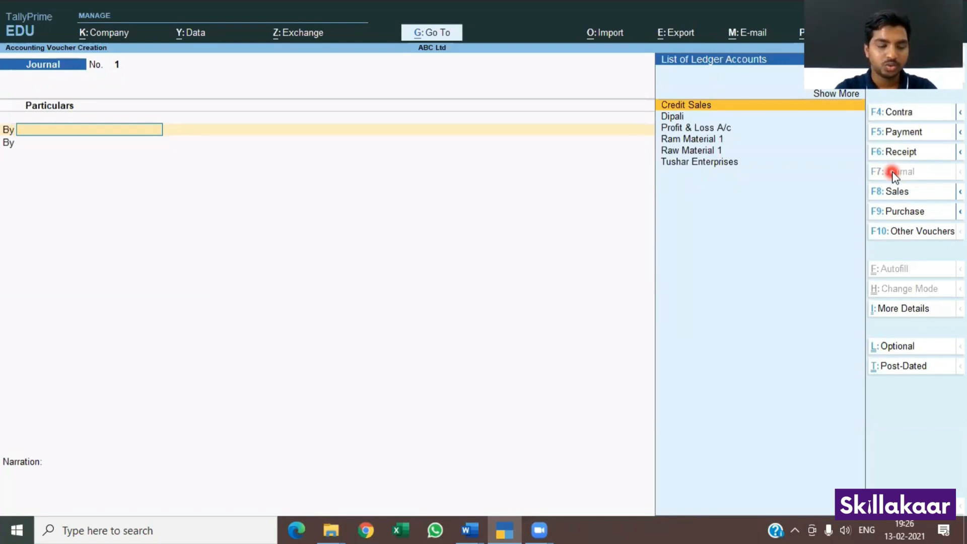
pyautogui.press('Escape')
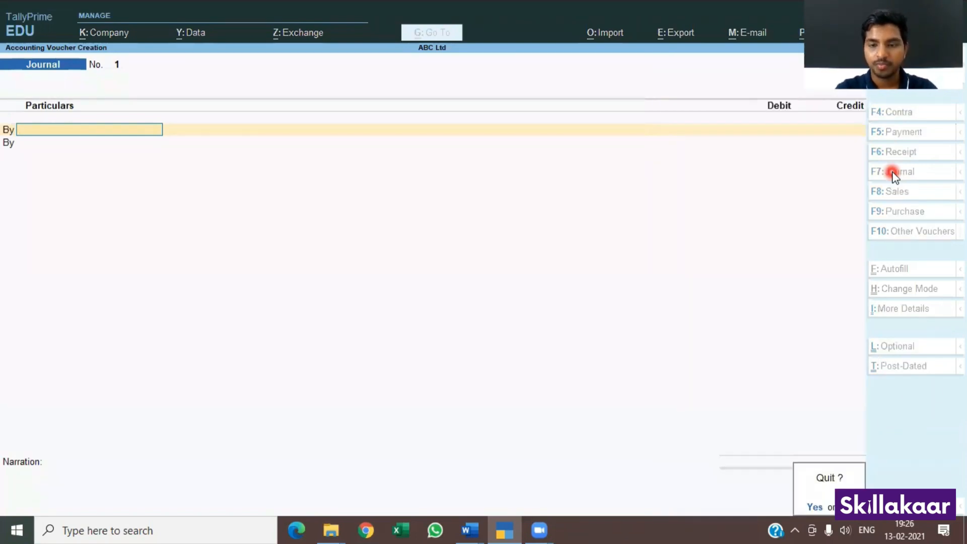
pyautogui.press('y')
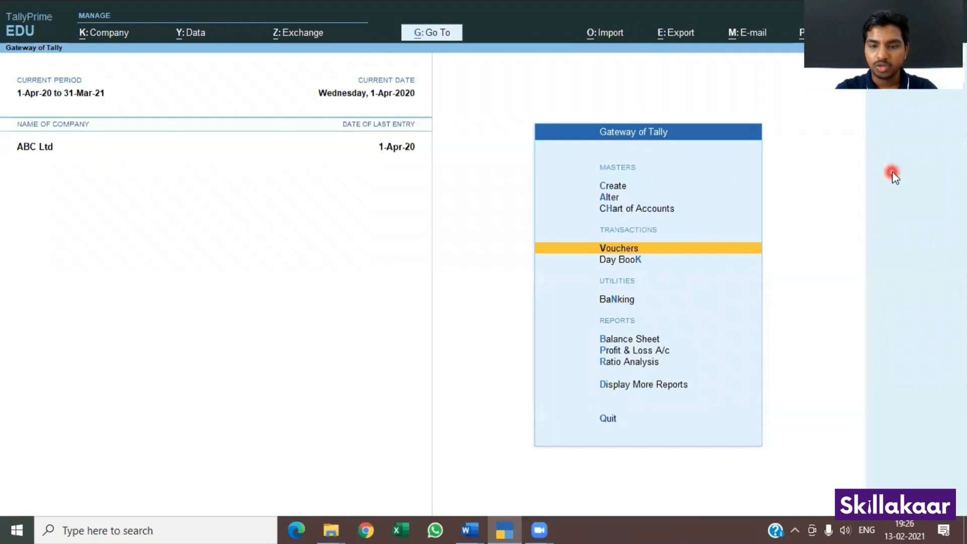
# Step: Start a new ledger master named "Electricity Expense" without an alias
pyautogui.press('Up')
pyautogui.press('Up')
pyautogui.press('Up')
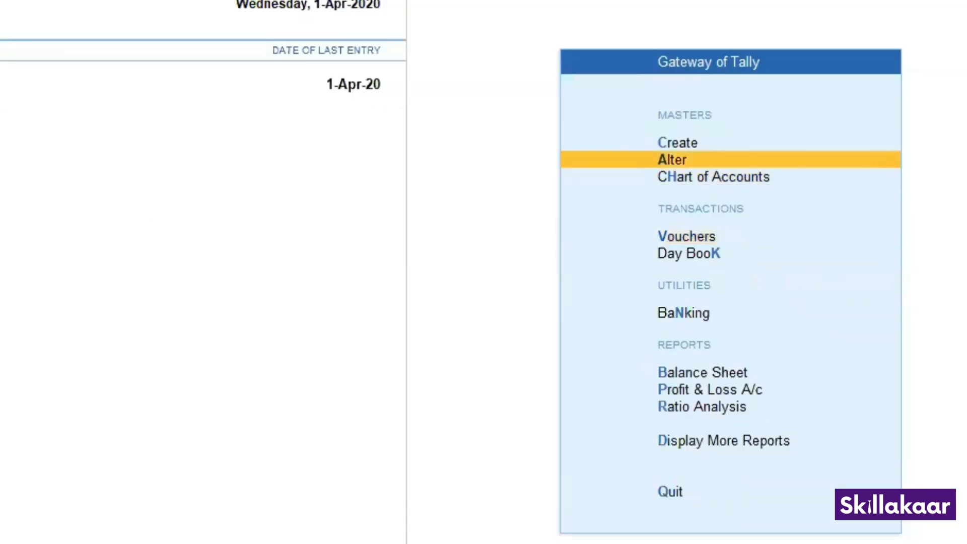
pyautogui.press('Return')
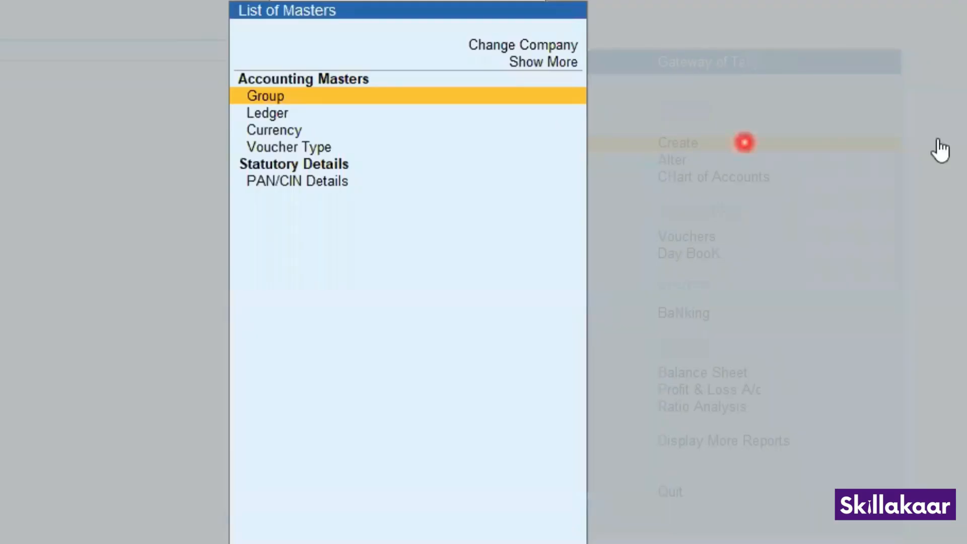
pyautogui.click(286, 121)
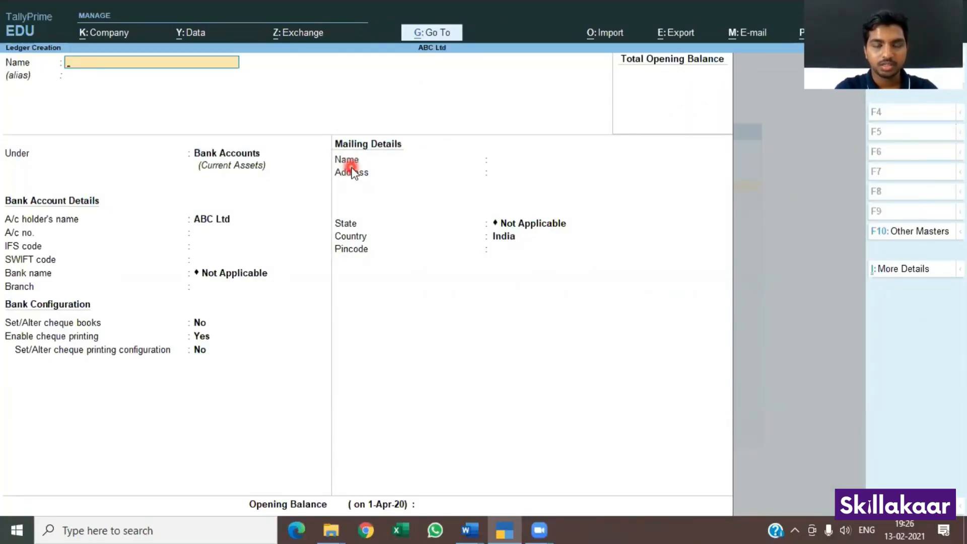
pyautogui.write('Elc')
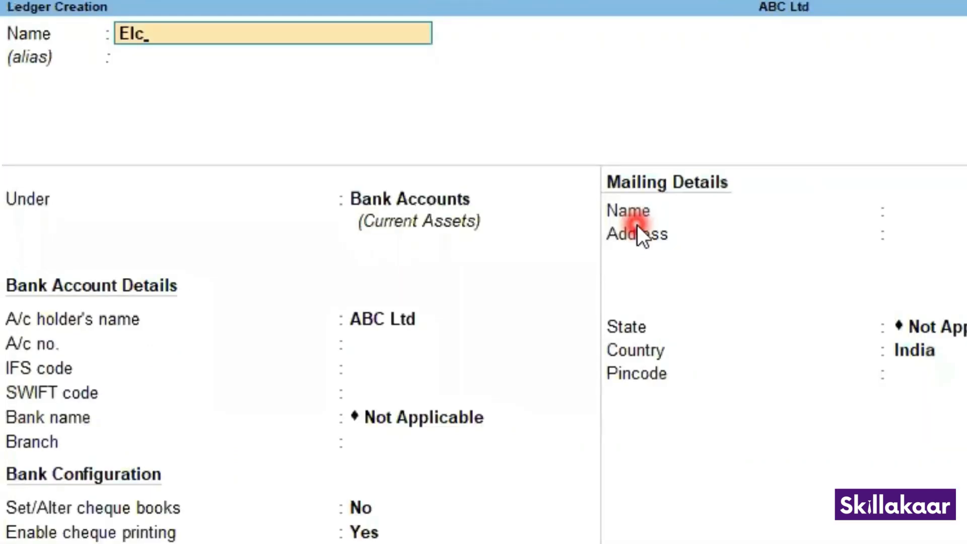
pyautogui.write('ctricity')
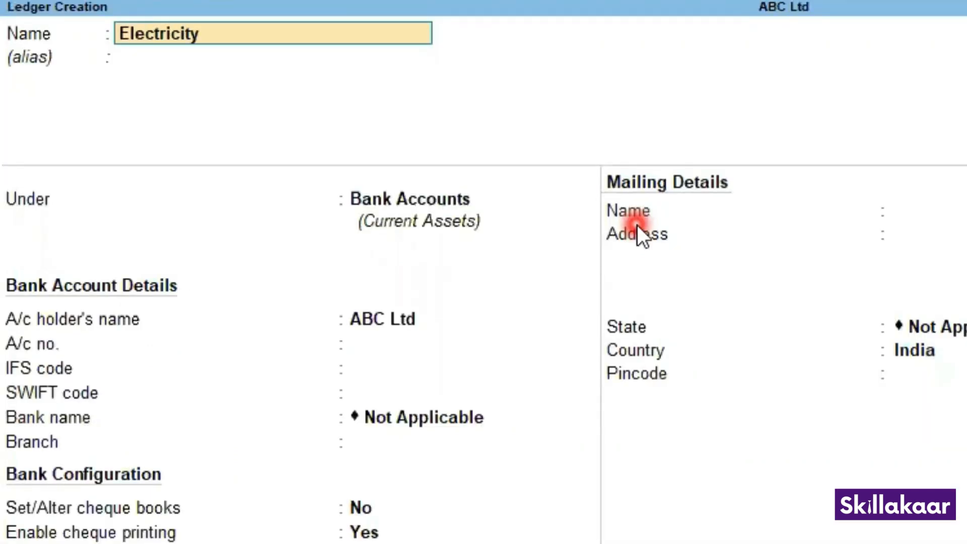
pyautogui.write(' Expense')
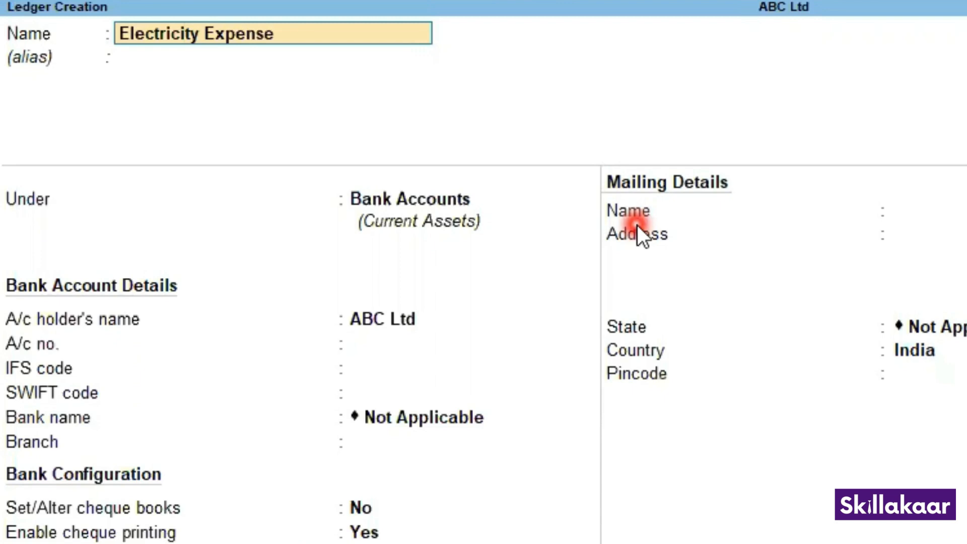
pyautogui.press('Return')
pyautogui.press('Return')
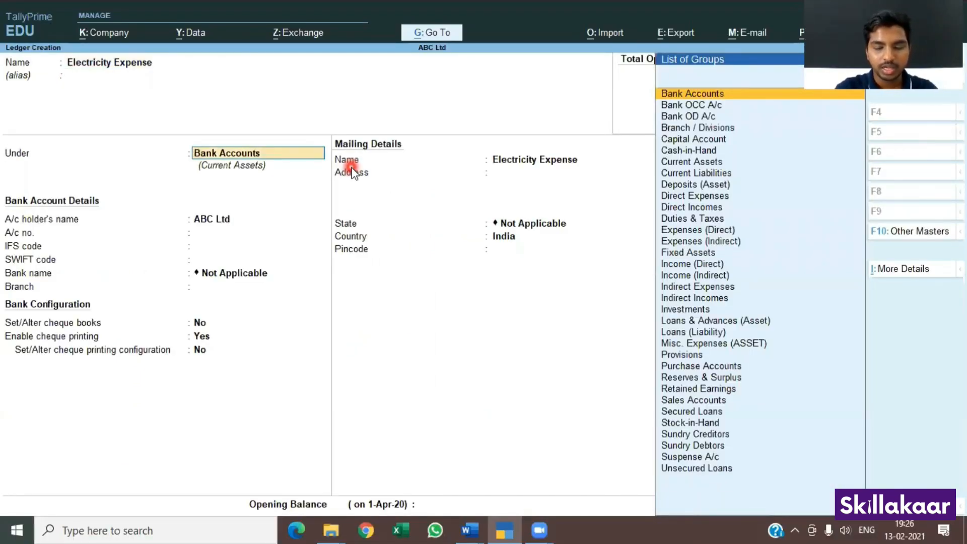
# Step: Group the Electricity Expense ledger under Indirect Expenses with ledger type Not Applicable, and save it without an opening balance
pyautogui.write('Ind')
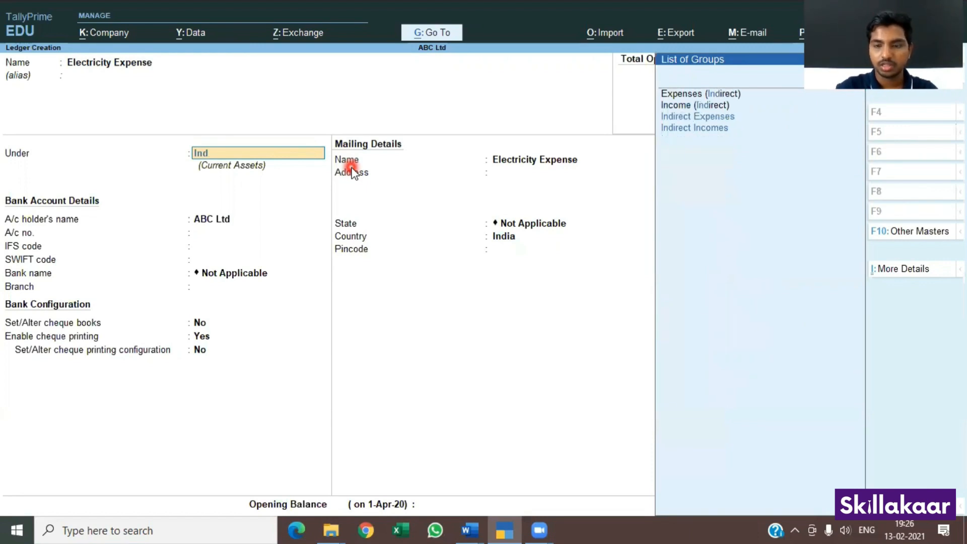
pyautogui.press('Return')
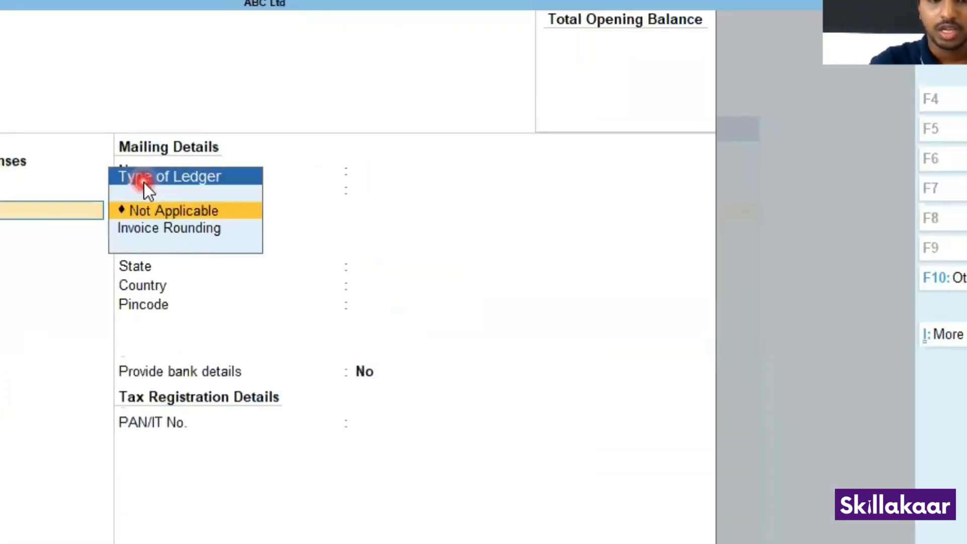
pyautogui.press('Return')
pyautogui.press('Return')
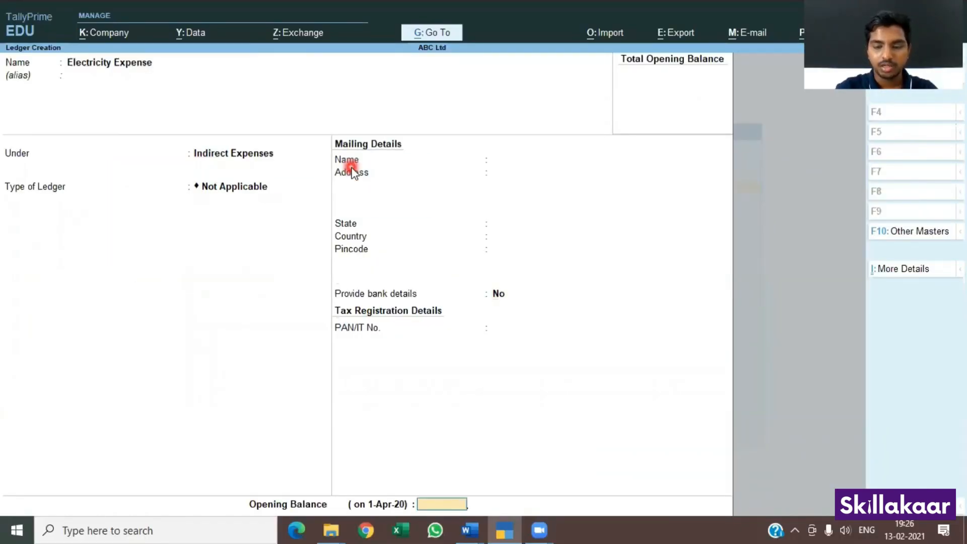
pyautogui.press('Return')
pyautogui.press('Return')
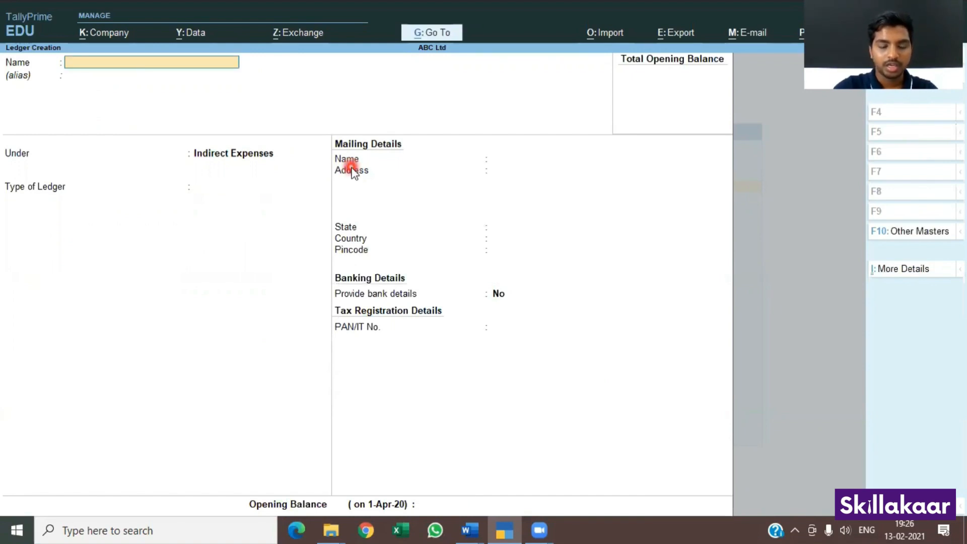
# Step: Name the next new ledger "Electricity Payable" and leave its alias blank
pyautogui.write('E')
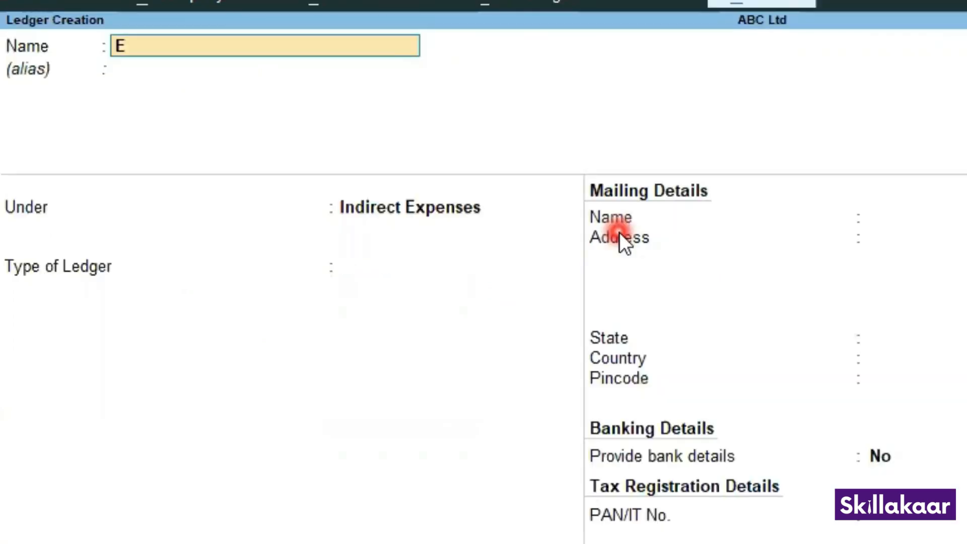
pyautogui.write('le t')
pyautogui.press('BackSpace')
pyautogui.write('ctriv')
pyautogui.press('BackSpace')
pyautogui.write('icity Paya')
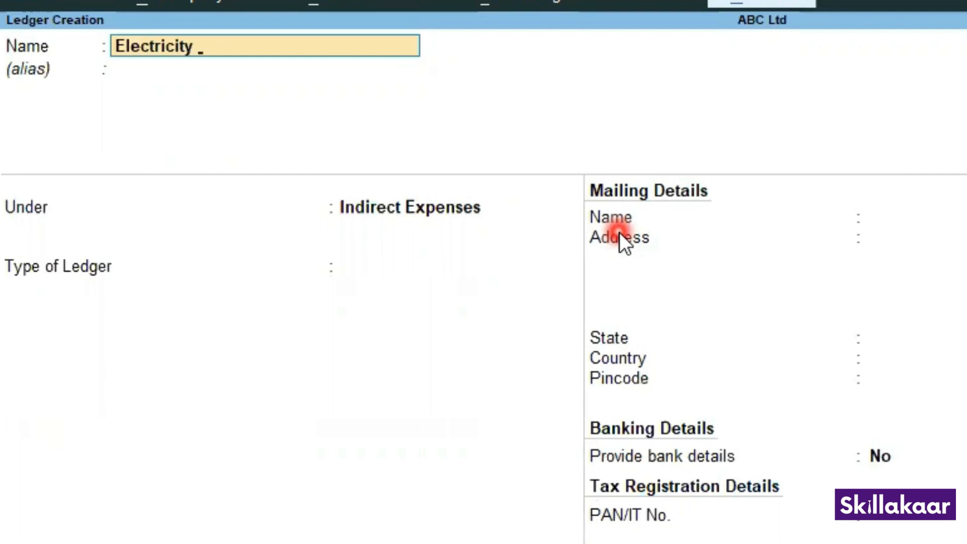
pyautogui.write('mb')
pyautogui.press('BackSpace')
pyautogui.press('BackSpace')
pyautogui.write('ble')
pyautogui.press('Return')
pyautogui.press('Return')
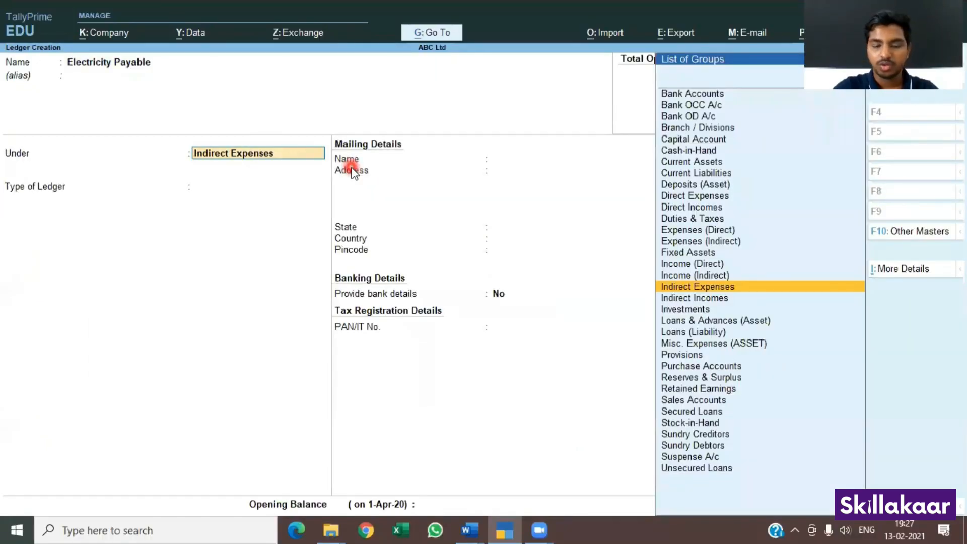
# Step: Group the Electricity Payable ledger under Sundry Creditors, keeping bill-by-bill balances enabled and the default credit period blank
pyautogui.write('C')
pyautogui.press('BackSpace')
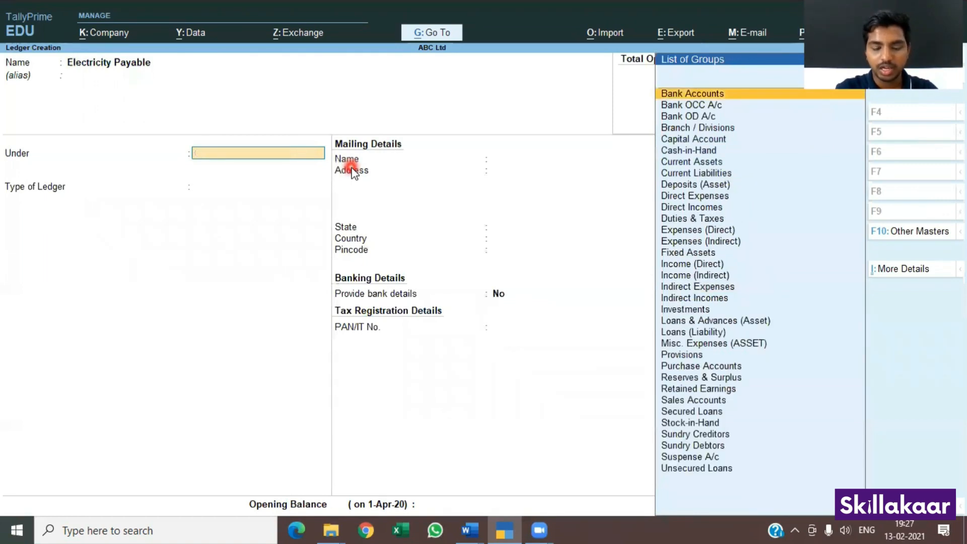
pyautogui.write('Sun')
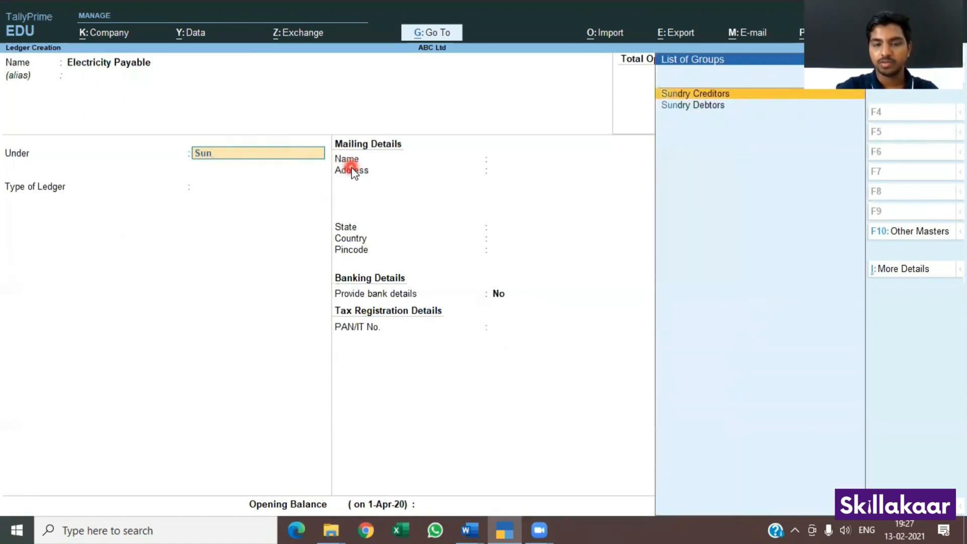
pyautogui.press('Return')
pyautogui.press('Return')
pyautogui.press('Return')
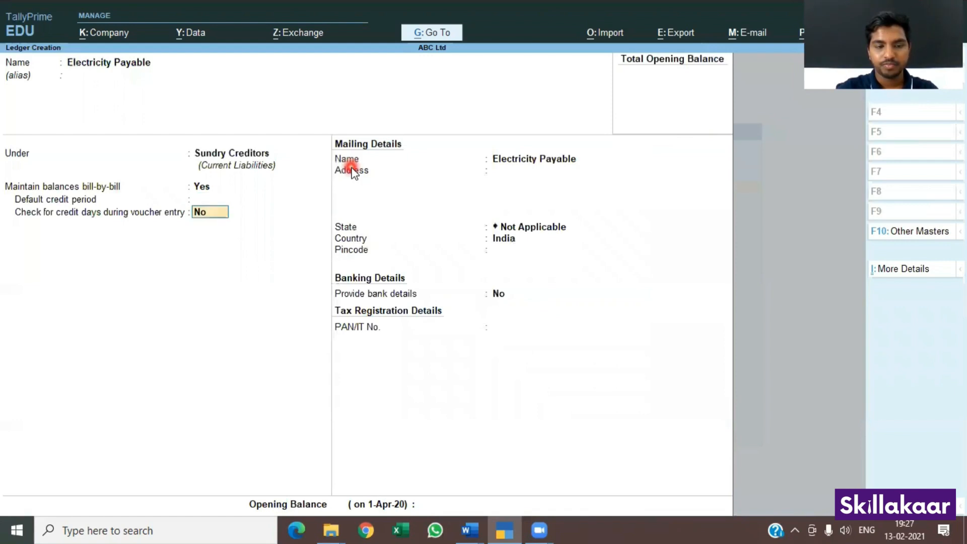
# Step: Keep the default mailing, banking and tax details for Electricity Payable, leave its opening balance blank, and save the ledger
pyautogui.press('Return')
pyautogui.press('Return')
pyautogui.press('Return')
pyautogui.press('Return')
pyautogui.press('Return')
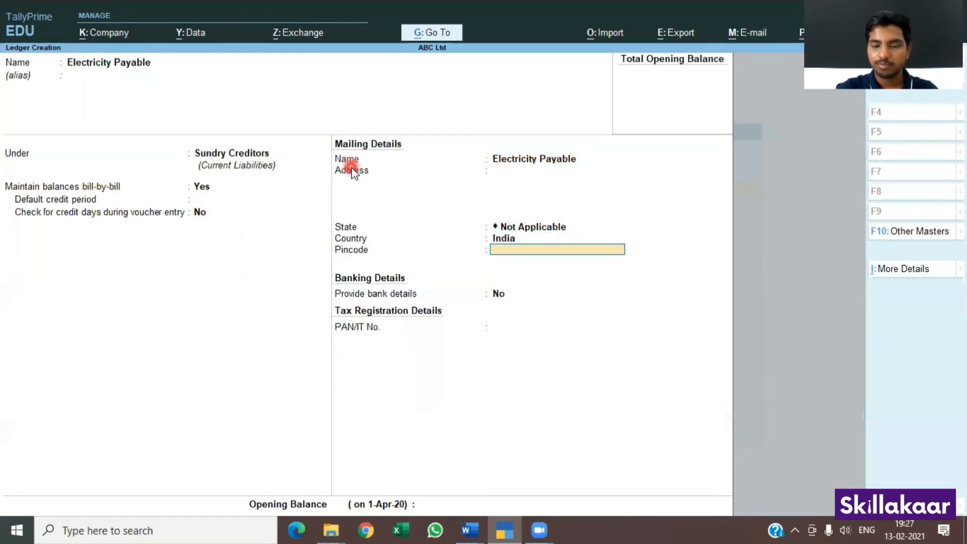
pyautogui.press('Return')
pyautogui.press('Return')
pyautogui.press('Return')
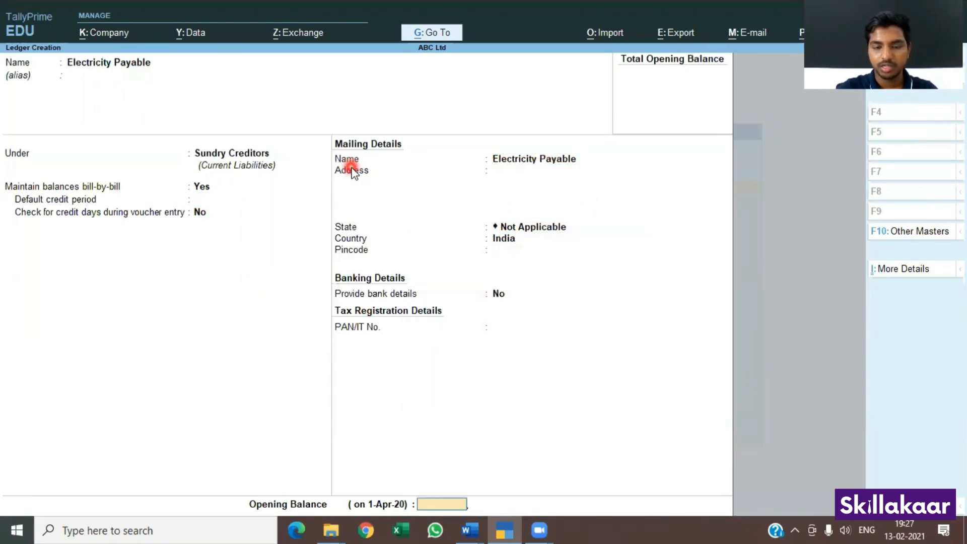
pyautogui.press('Return')
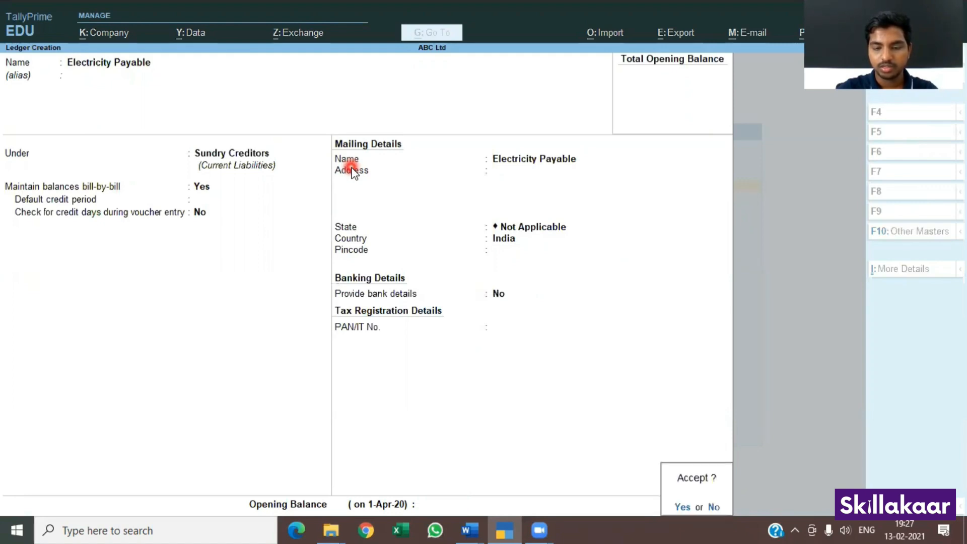
pyautogui.press('Return')
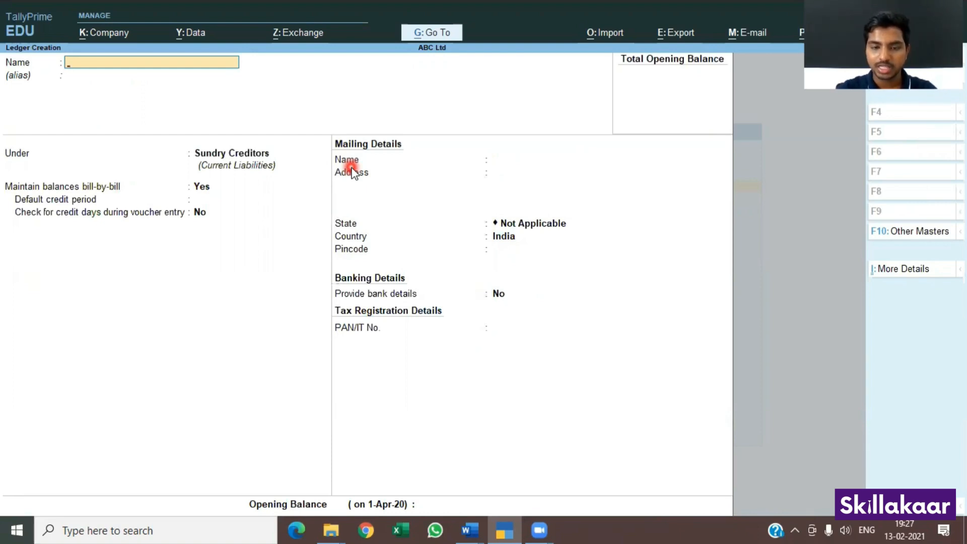
# Step: Leave ledger creation and open a new Journal voucher
pyautogui.press('Escape')
pyautogui.press('Return')
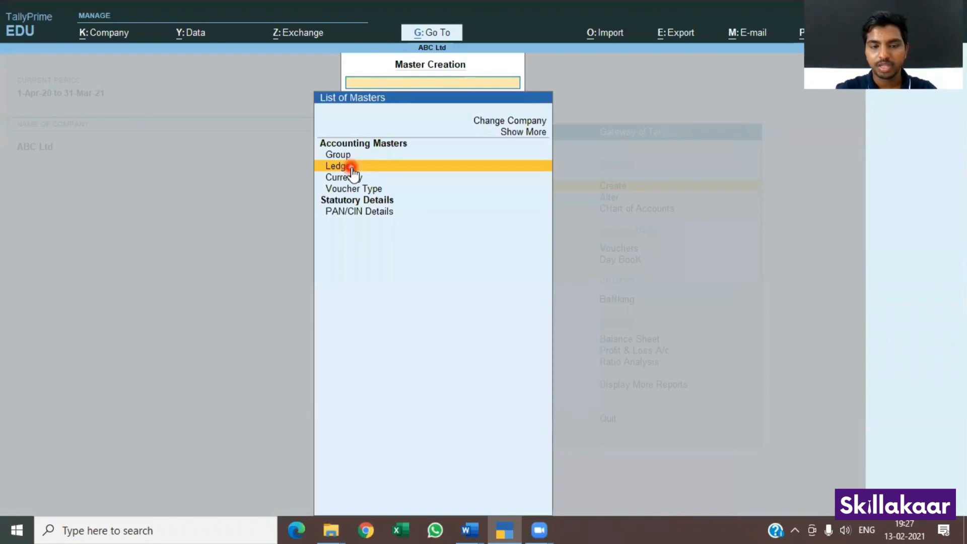
pyautogui.press('Escape')
pyautogui.press('Down')
pyautogui.press('Down')
pyautogui.press('Down')
pyautogui.press('Down')
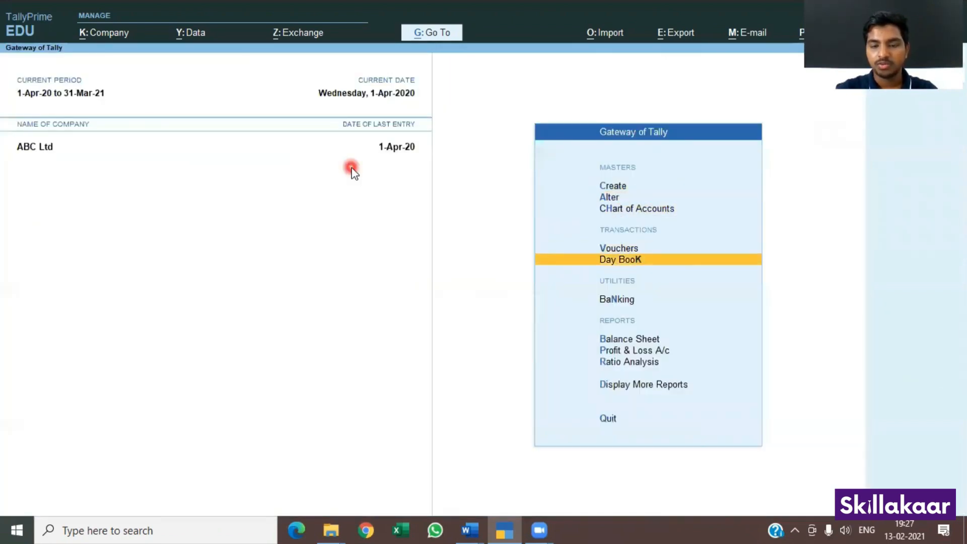
pyautogui.press('Up')
pyautogui.press('Return')
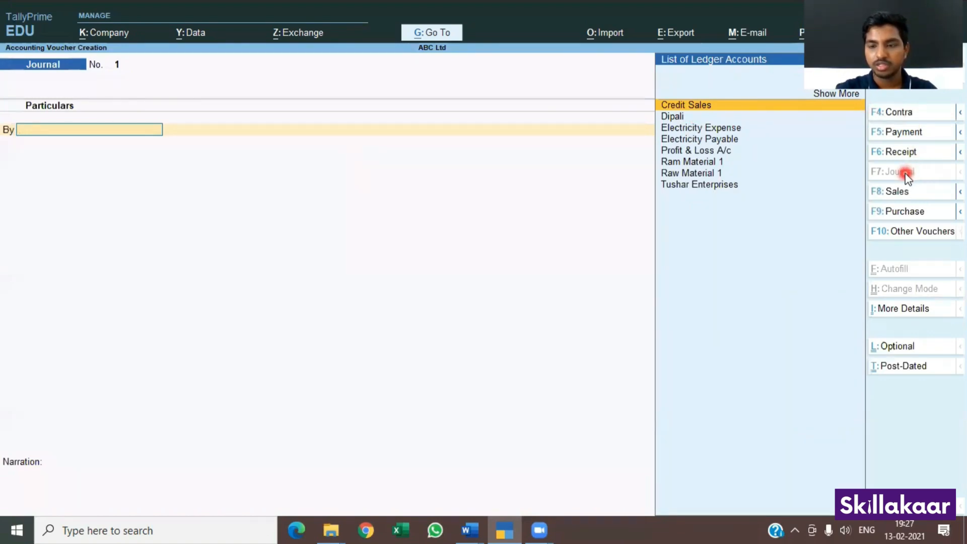
pyautogui.press('F7')
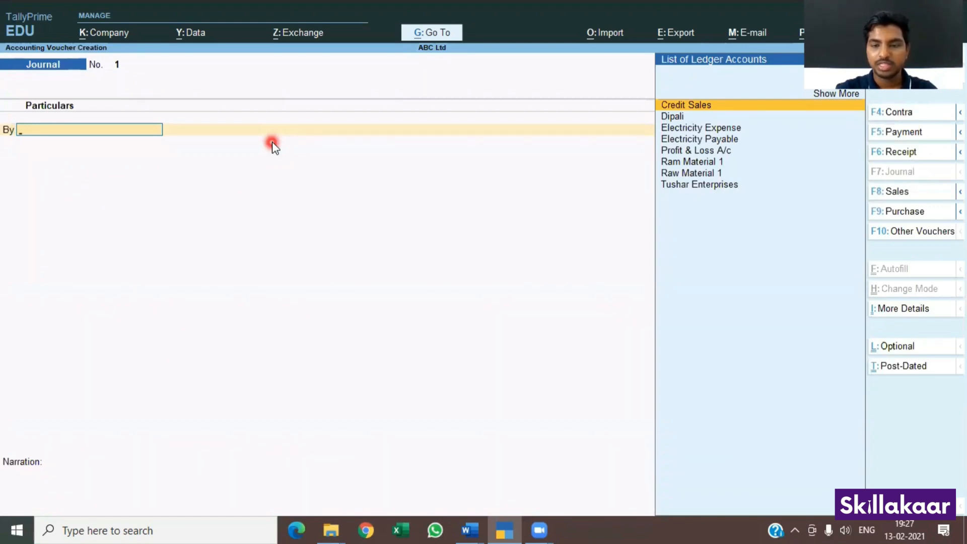
# Step: Debit Electricity Expense with 500 on the first line of the journal voucher
pyautogui.press('Down')
pyautogui.press('Down')
pyautogui.press('Return')
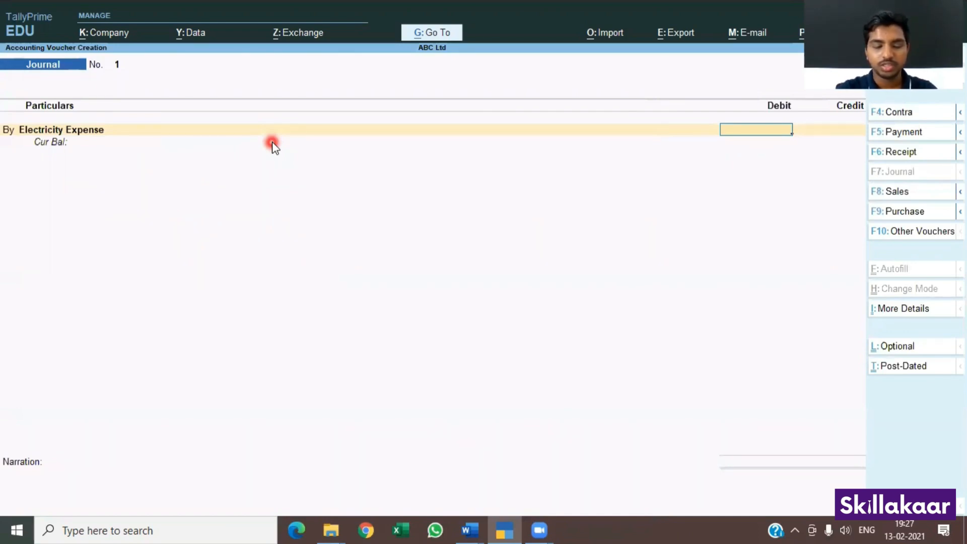
pyautogui.write('500')
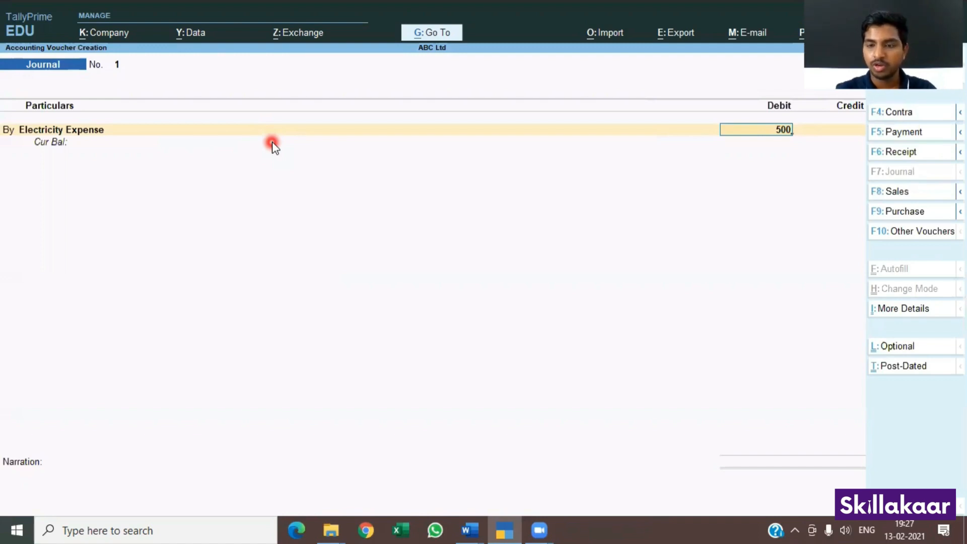
pyautogui.press('Return')
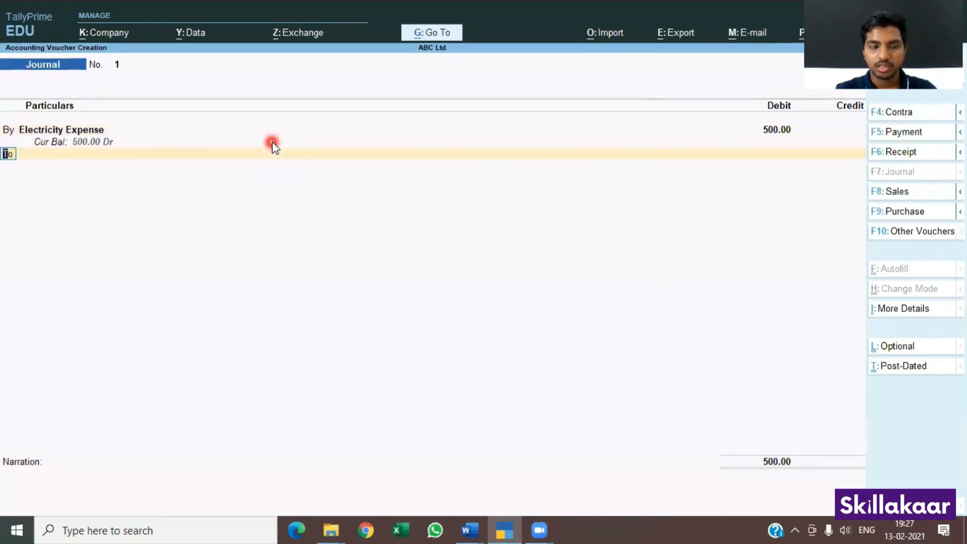
# Step: Credit Electricity Payable with 500.00 on the second line of the journal voucher
pyautogui.press('Return')
pyautogui.press('Down')
pyautogui.press('Down')
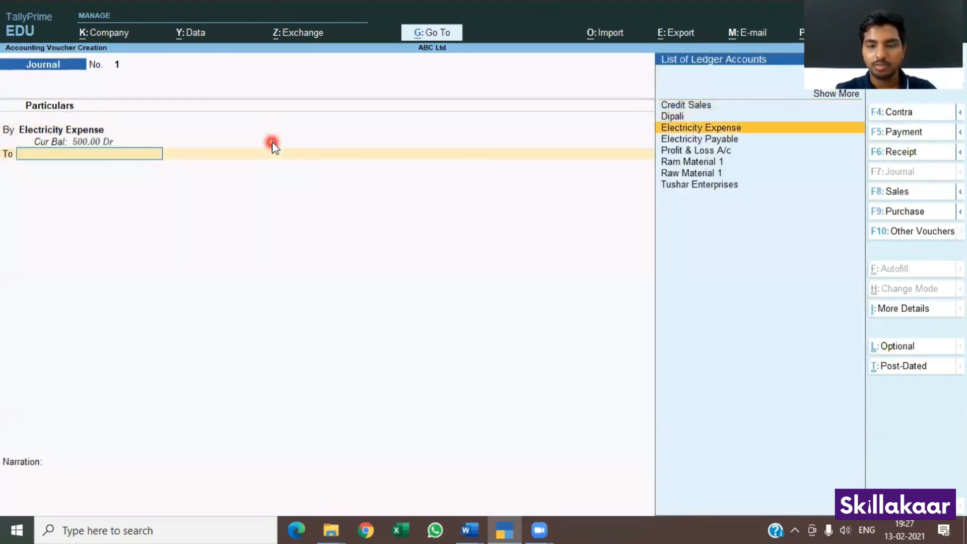
pyautogui.press('Down')
pyautogui.press('Return')
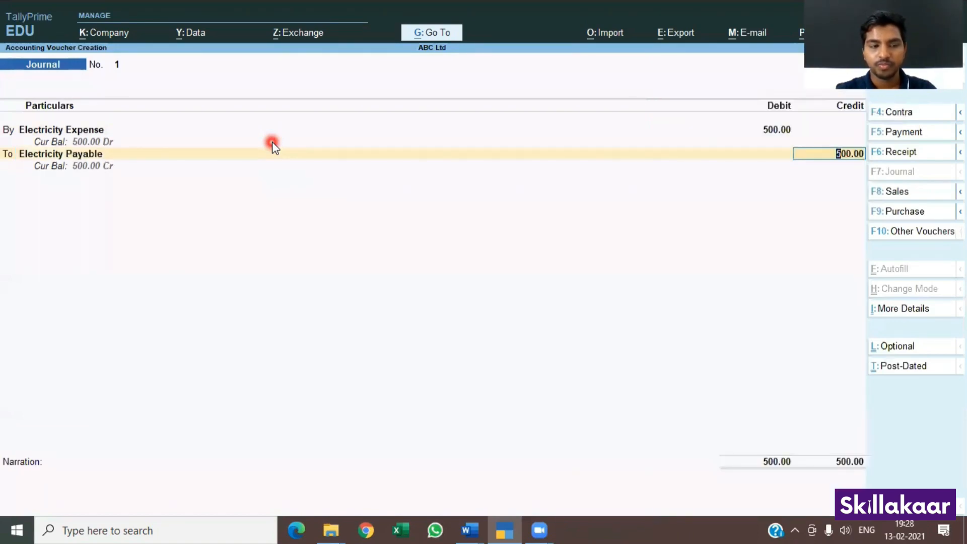
pyautogui.press('Return')
# Step: Allocate the 500.00 Cr for Electricity Payable bill-wise as a New Ref named 06 with no due date
pyautogui.press('Return')
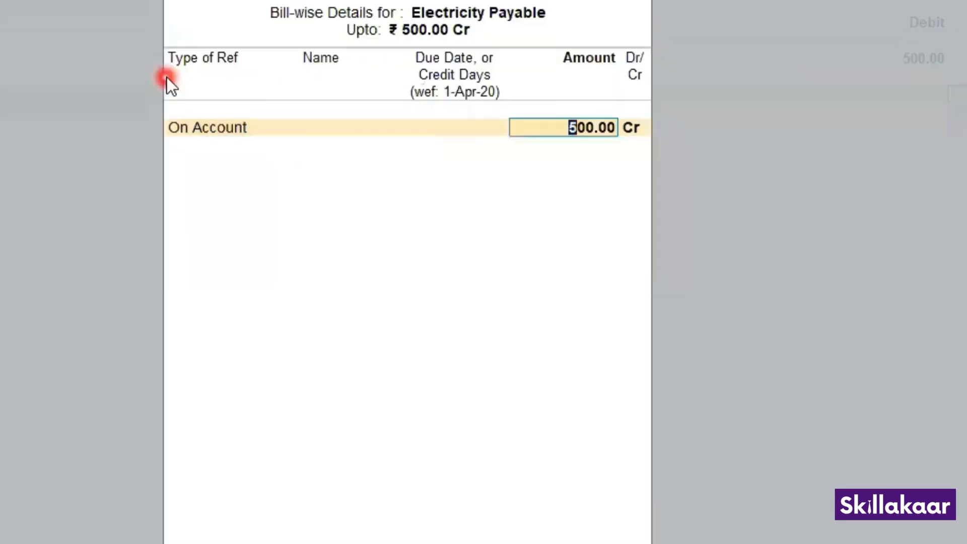
pyautogui.press('BackSpace')
pyautogui.press('Up')
pyautogui.press('Up')
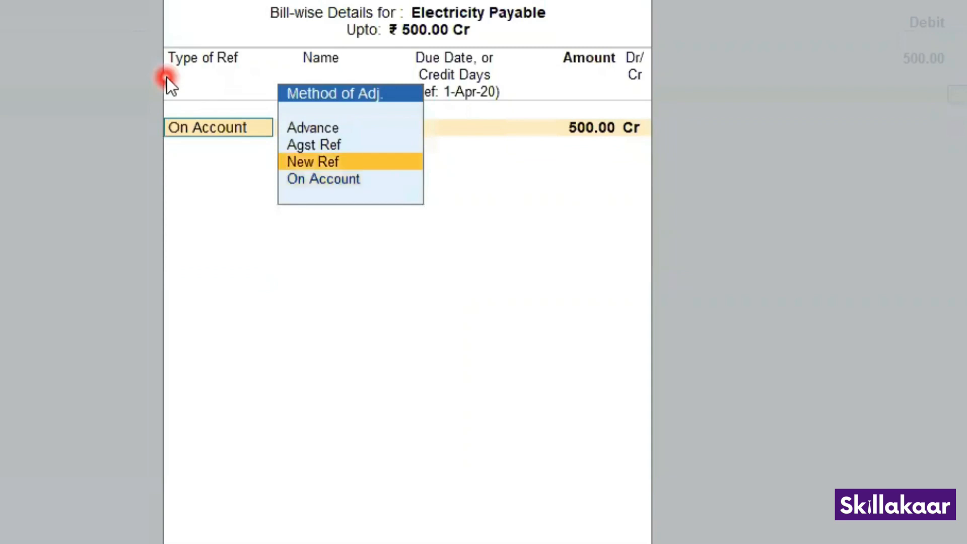
pyautogui.press('Down')
pyautogui.press('Return')
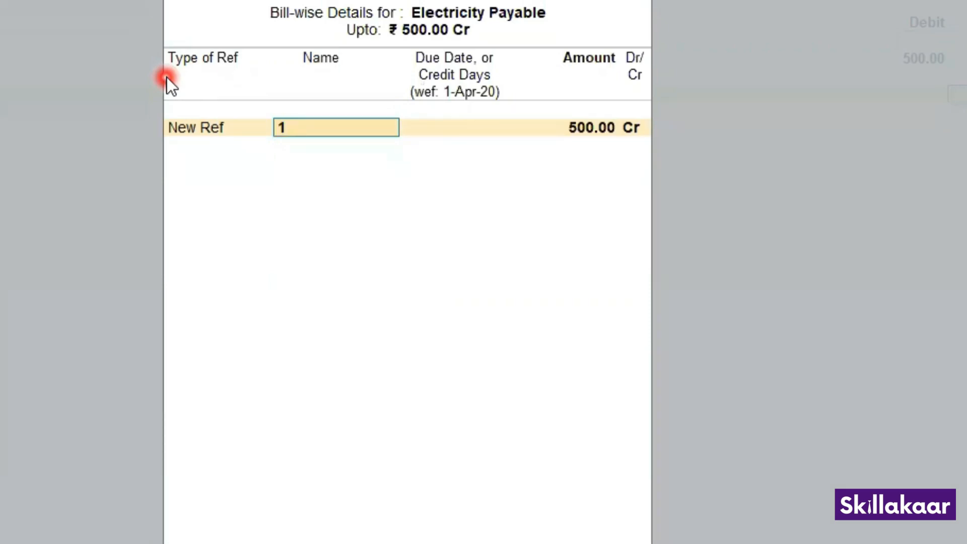
pyautogui.write('06')
pyautogui.press('Return')
pyautogui.press('Return')
pyautogui.press('Return')
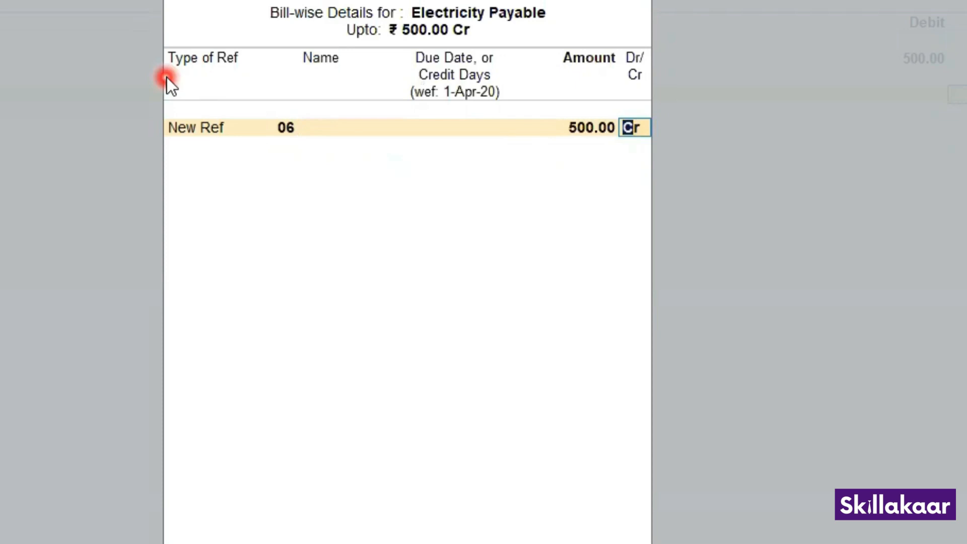
pyautogui.press('Return')
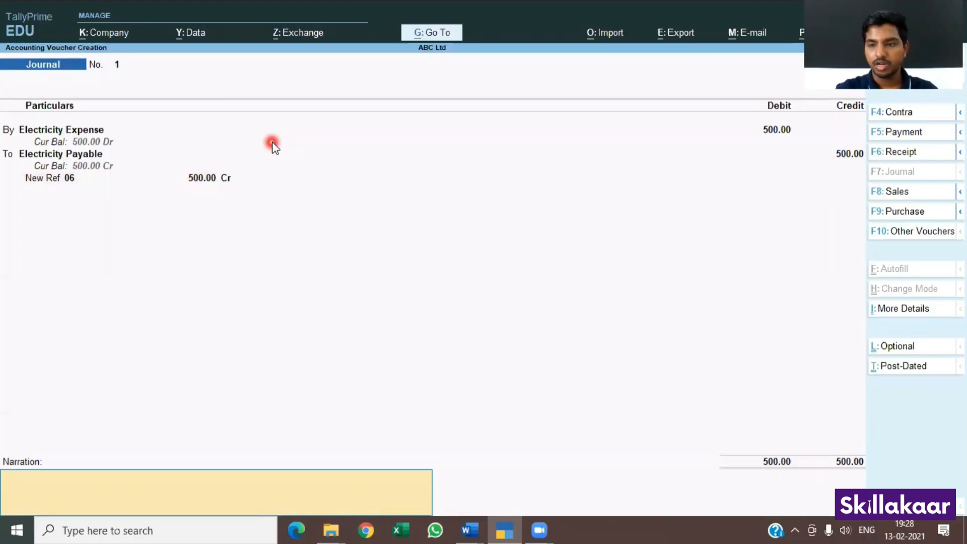
# Step: Enter the narration "Electricty Expenses recorded" and submit the journal voucher
pyautogui.write('Ele')
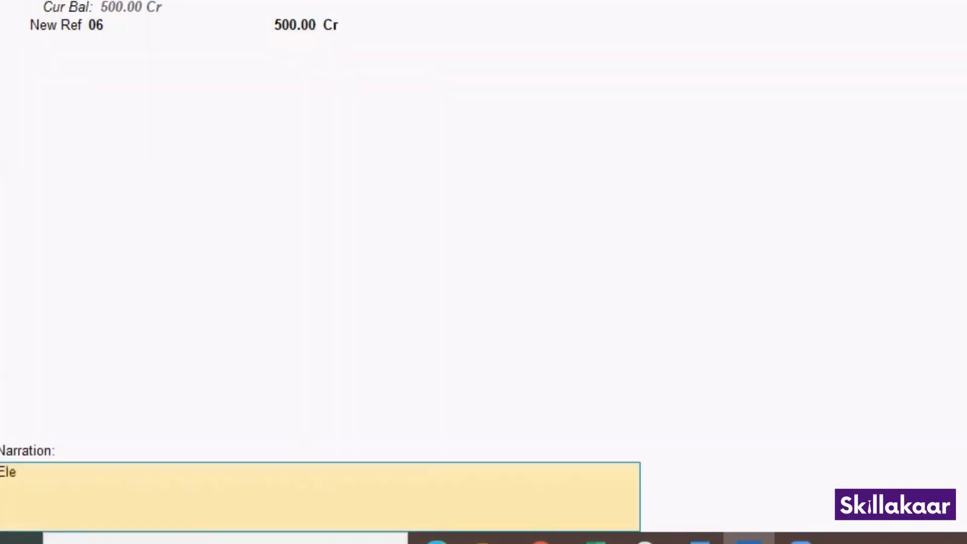
pyautogui.write('ctricty Expe')
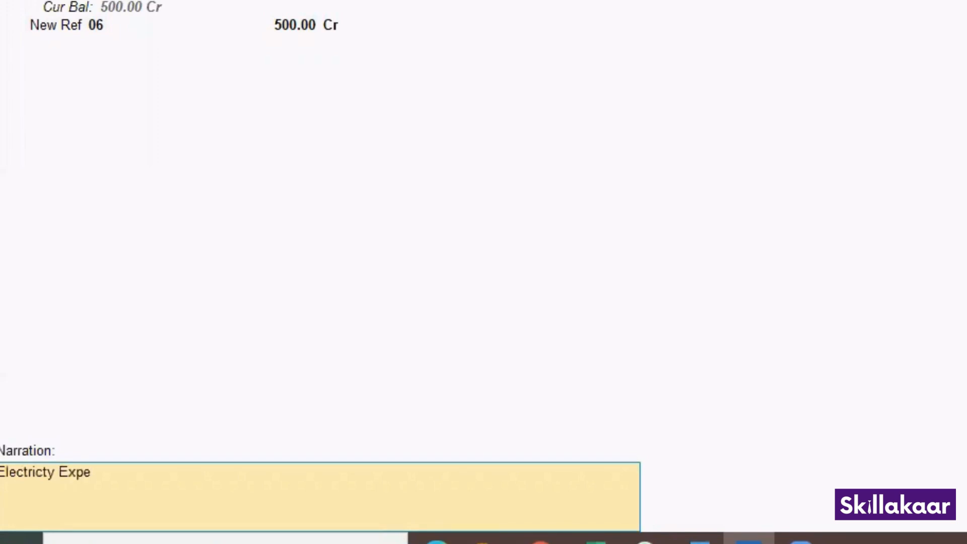
pyautogui.write('nses recorded')
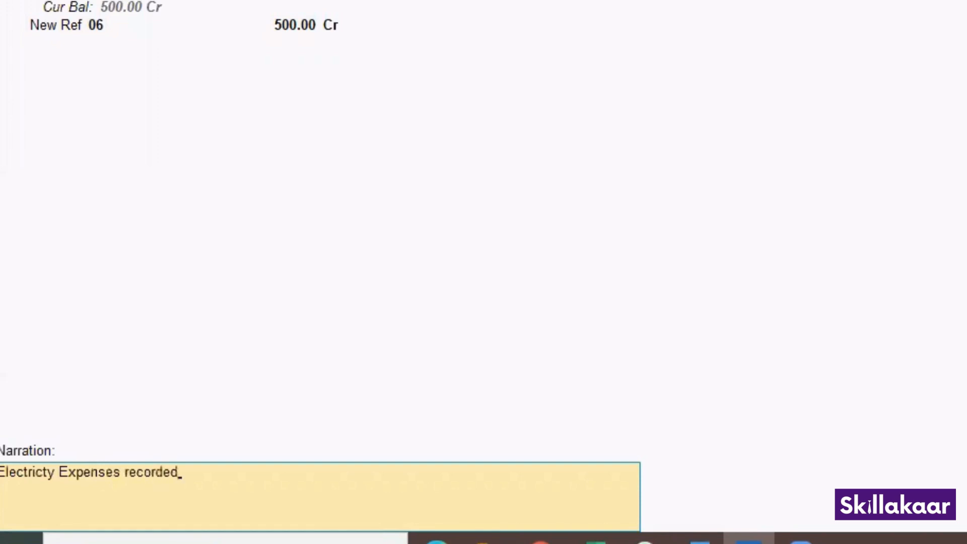
pyautogui.press('Return')
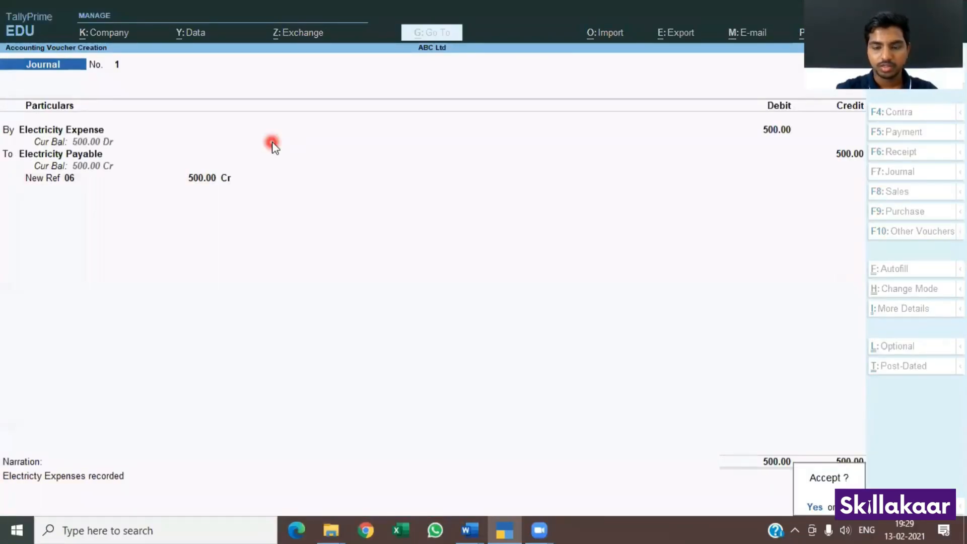
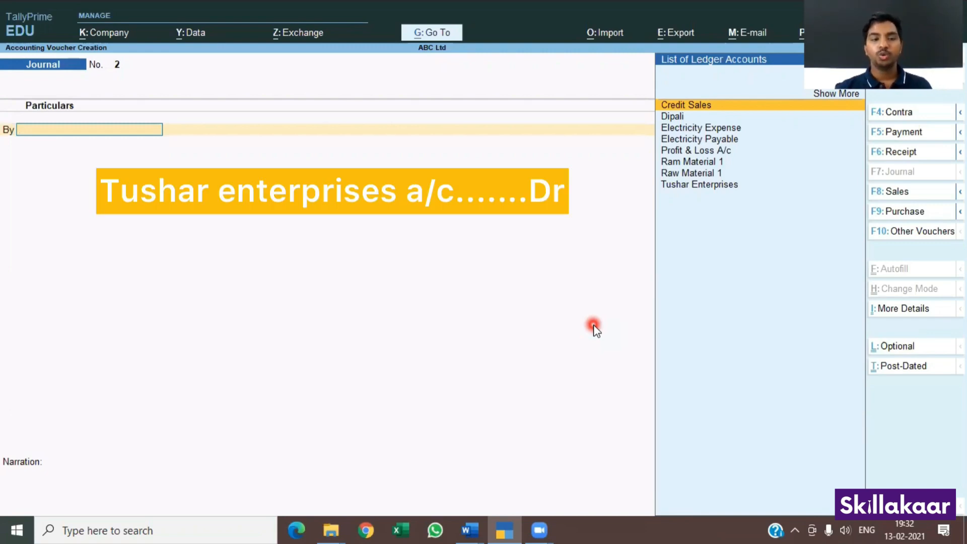
# Step: Leave voucher entry and start a new ledger named Purchase Return without an alias
pyautogui.press('Escape')
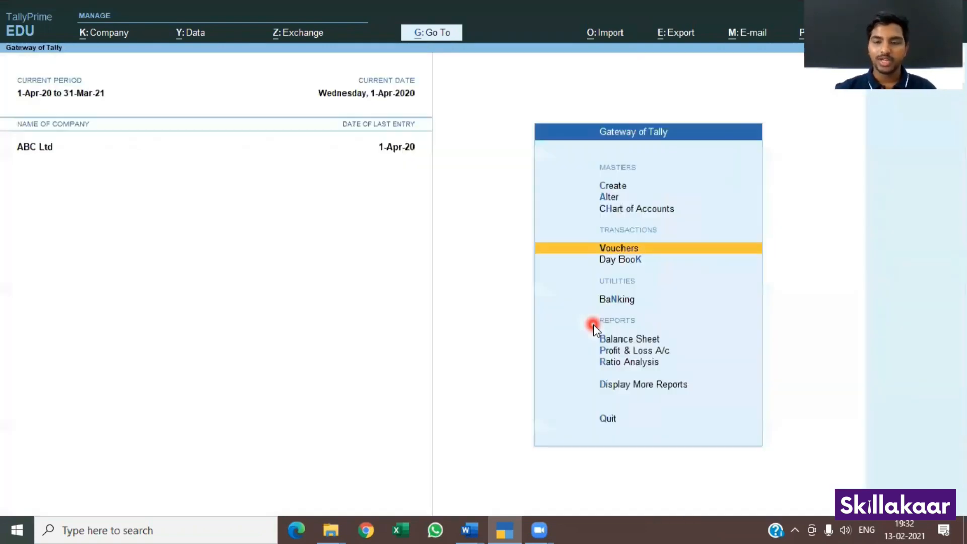
pyautogui.press('Up')
pyautogui.press('Up')
pyautogui.press('Up')
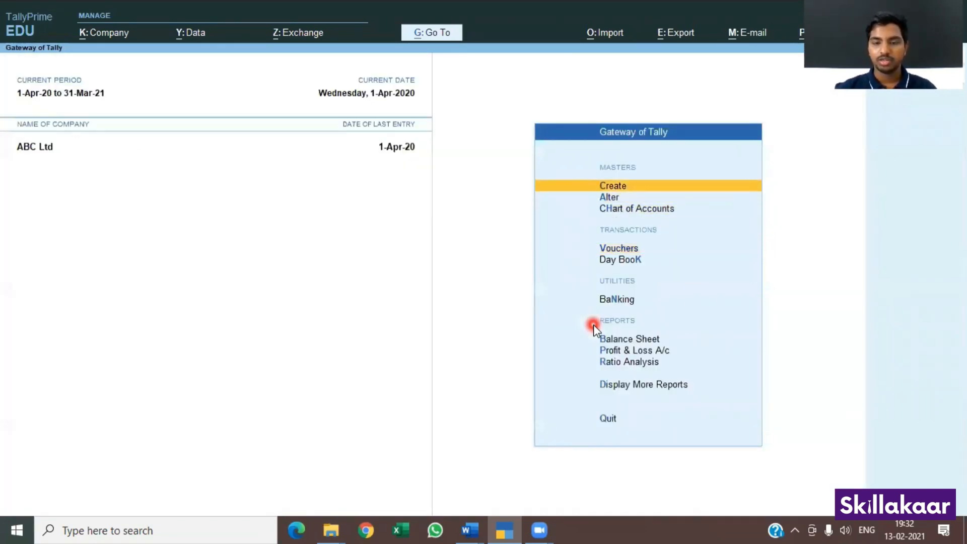
pyautogui.press('Return')
pyautogui.press('Down')
pyautogui.press('Return')
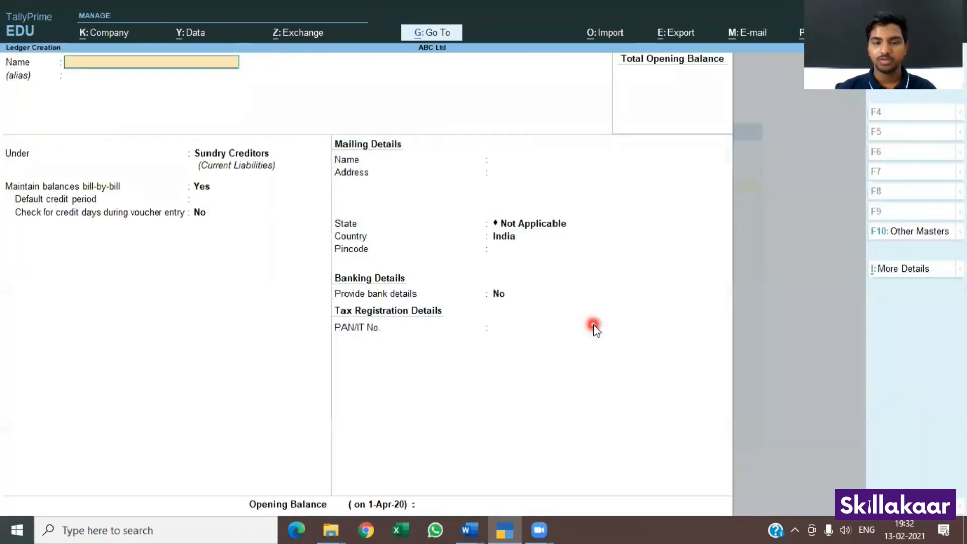
pyautogui.write('Pue')
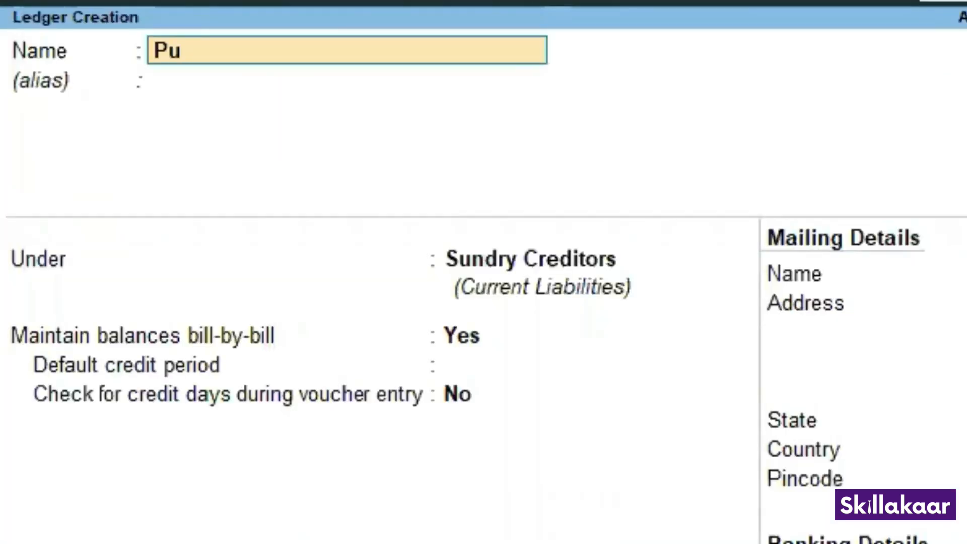
pyautogui.press('BackSpace')
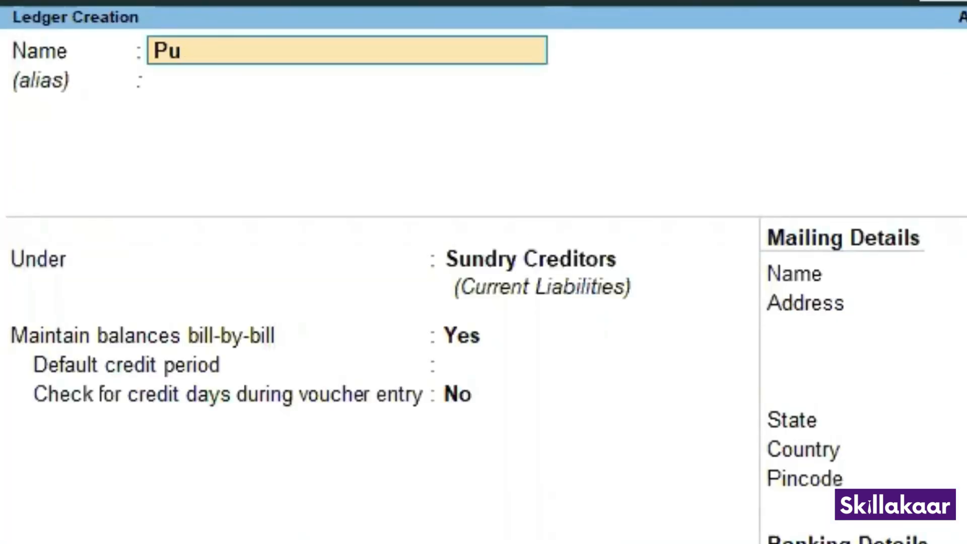
pyautogui.write('rchase Return')
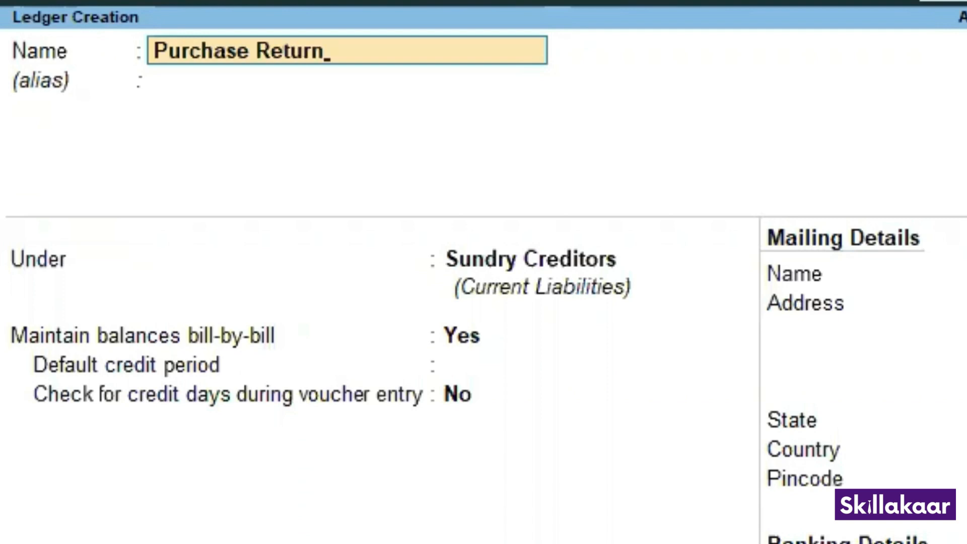
pyautogui.press('Return')
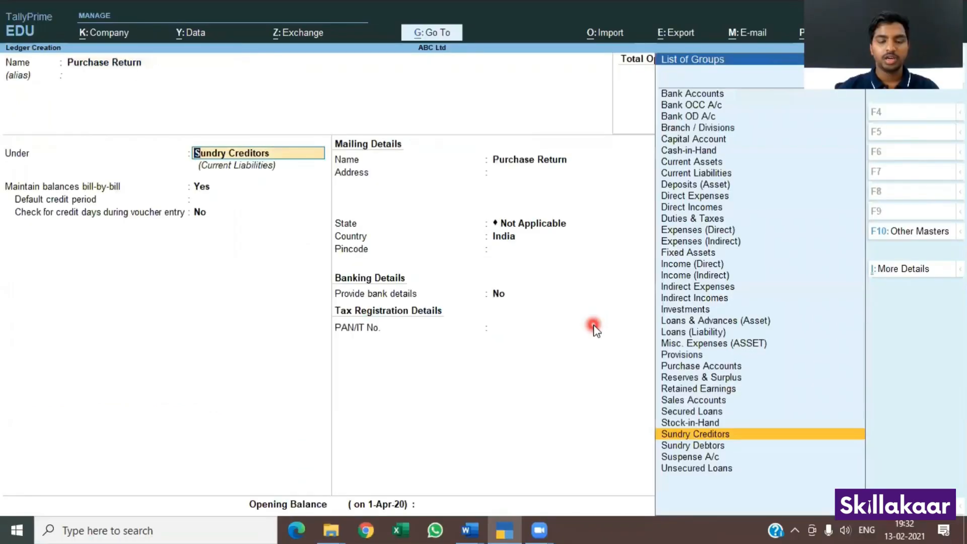
# Step: Put Purchase Return under Purchase Accounts with ledger type Not Applicable, leave its opening balance blank, and save the ledger
pyautogui.write('Pu')
pyautogui.press('Return')
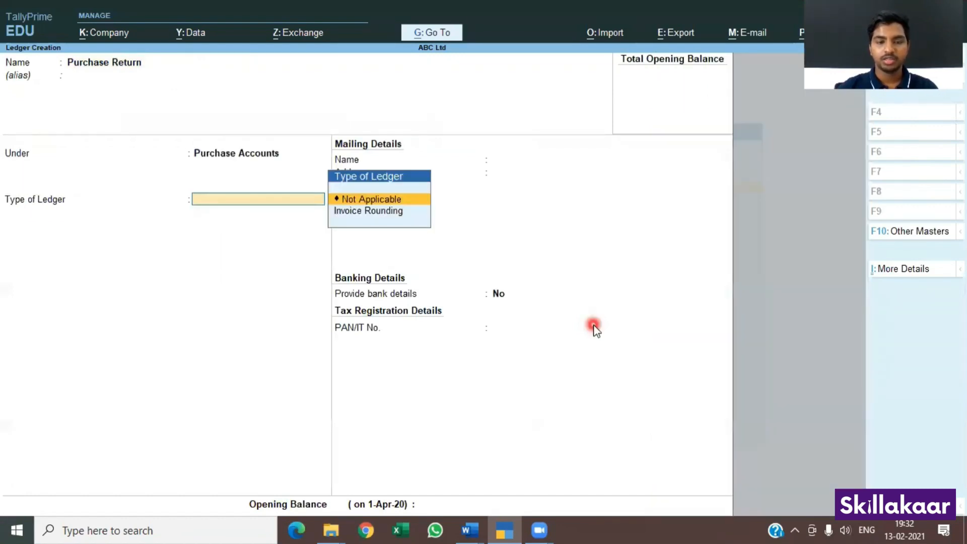
pyautogui.press('Return')
pyautogui.press('Return')
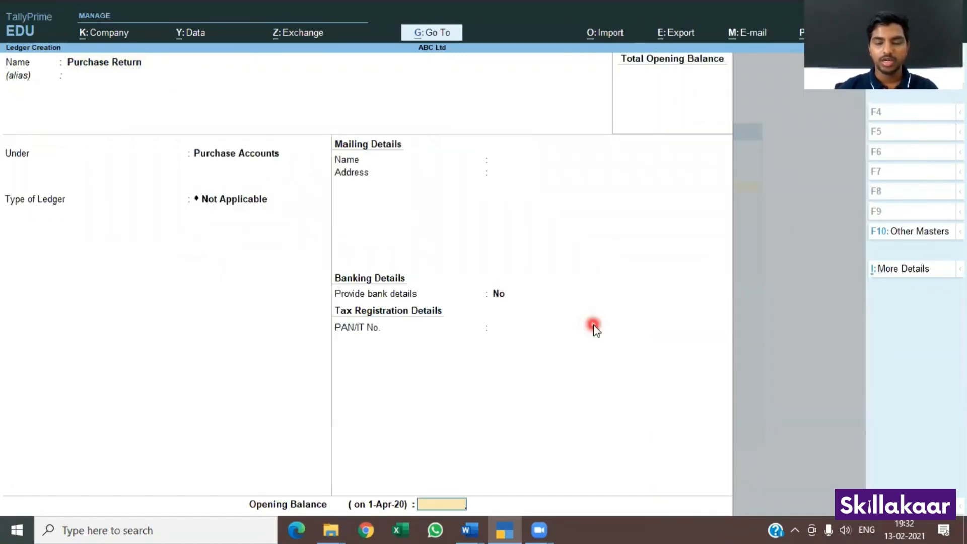
pyautogui.press('Return')
pyautogui.press('Return')
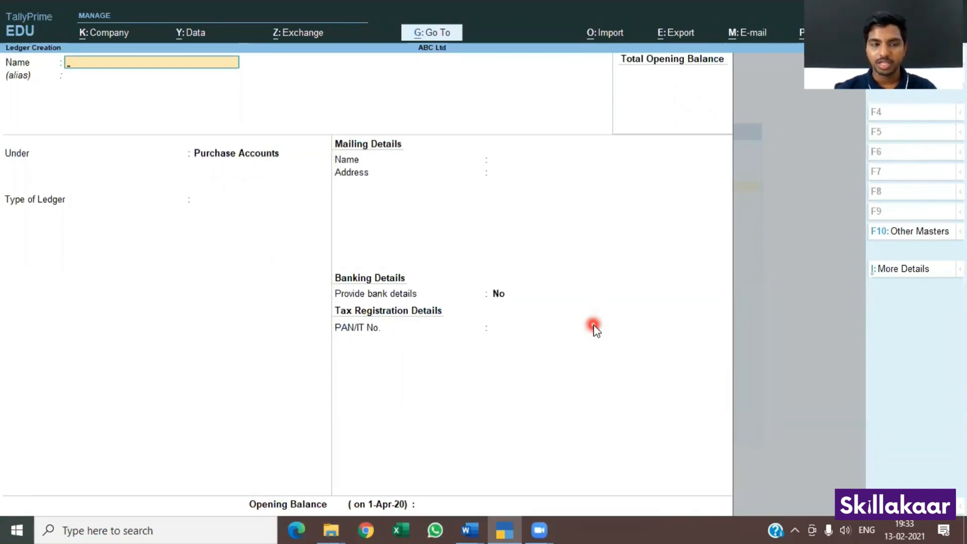
# Step: Leave ledger creation and open a new Debit Note voucher
pyautogui.press('Escape')
pyautogui.press('Escape')
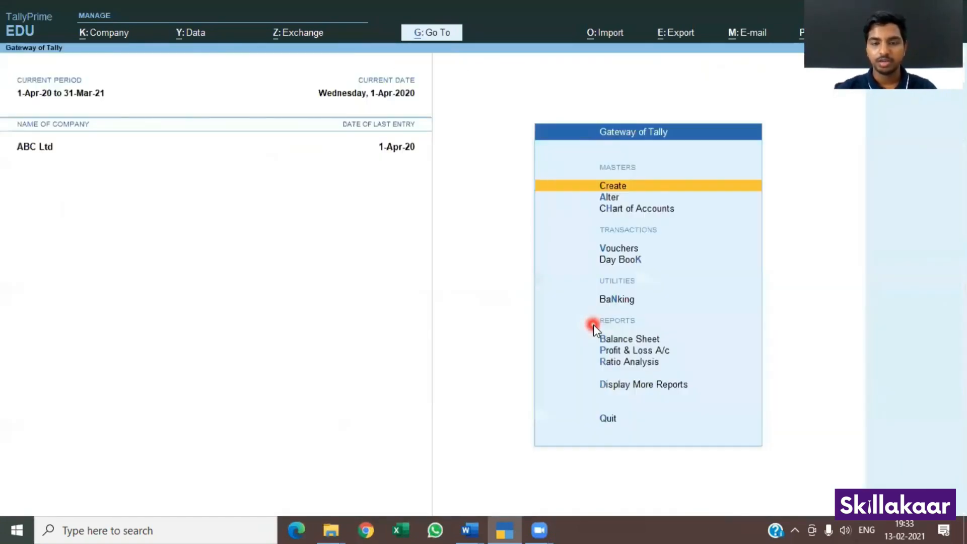
pyautogui.press('Down')
pyautogui.press('Down')
pyautogui.press('Down')
pyautogui.press('Down')
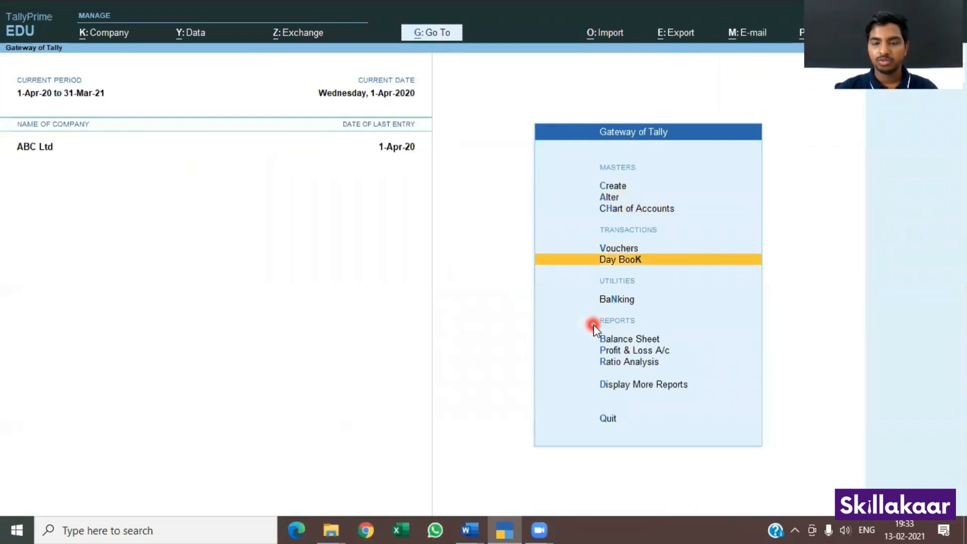
pyautogui.press('Up')
pyautogui.press('Return')
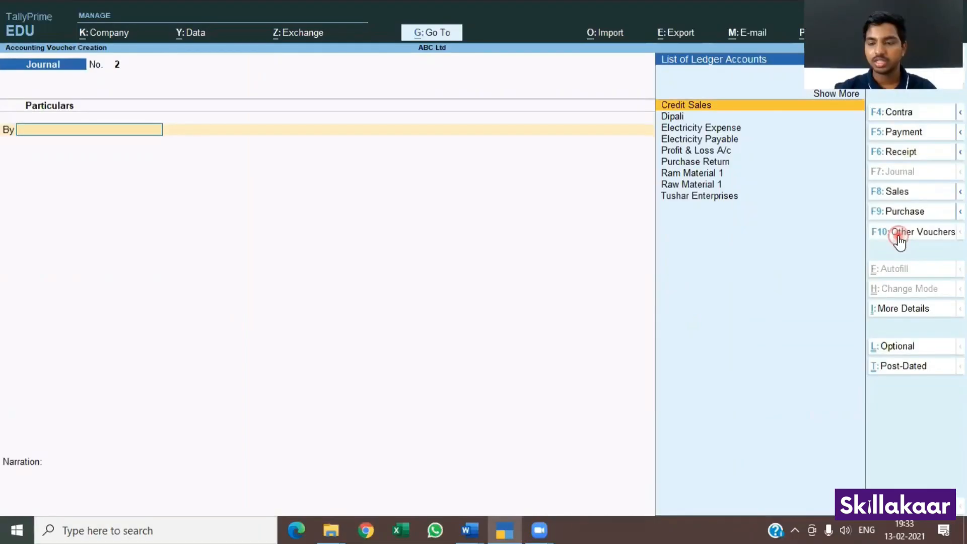
pyautogui.click(811, 233)
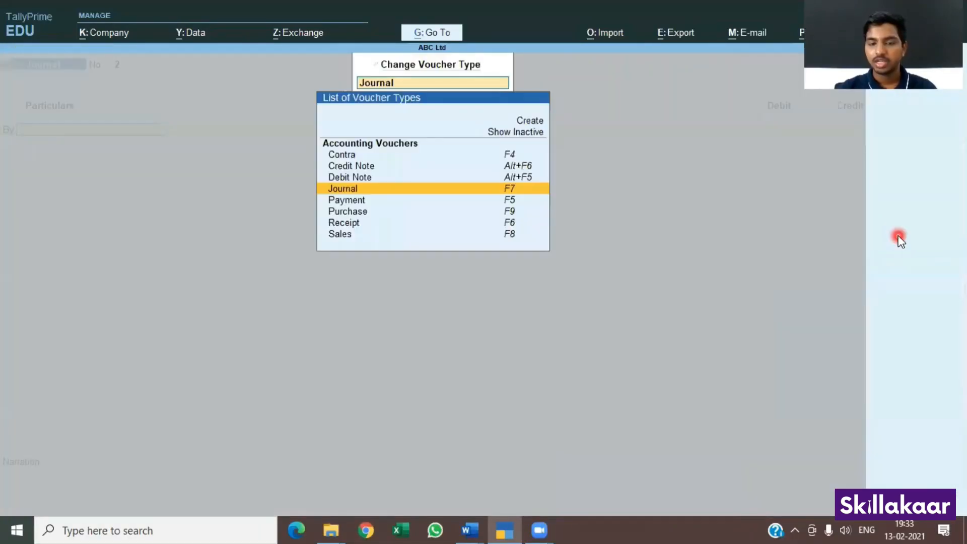
pyautogui.click(394, 180)
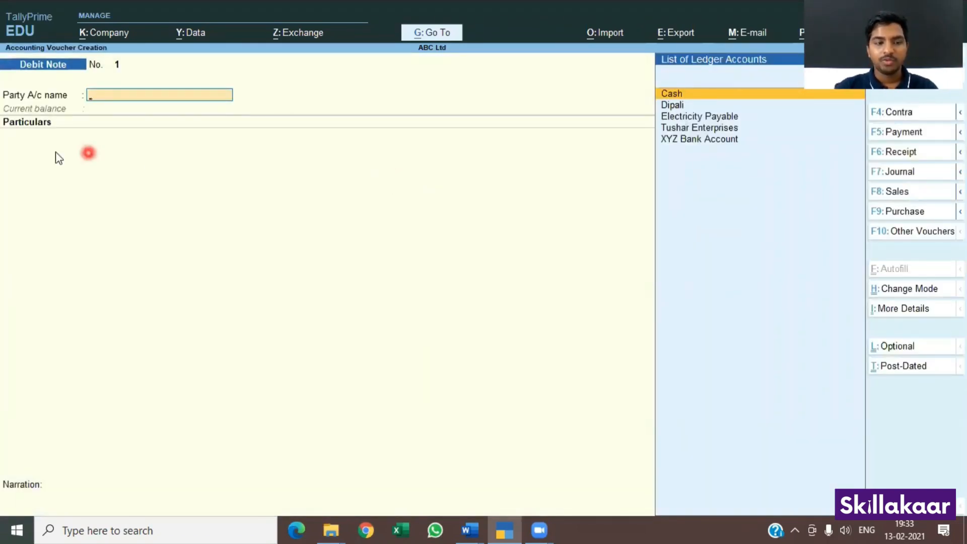
# Step: Choose Tushar Enterprises as the party account of the debit note
pyautogui.press('Down')
pyautogui.press('Down')
pyautogui.press('Down')
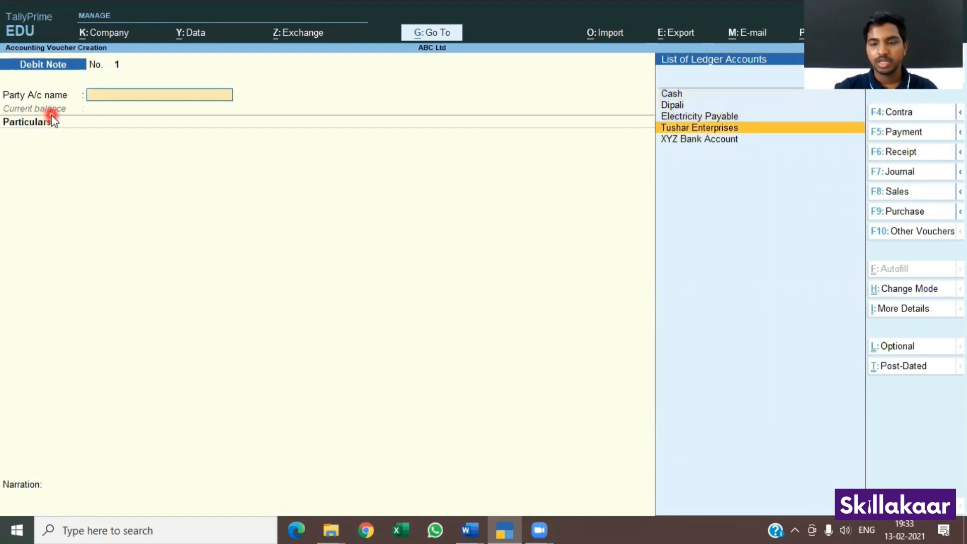
pyautogui.press('Return')
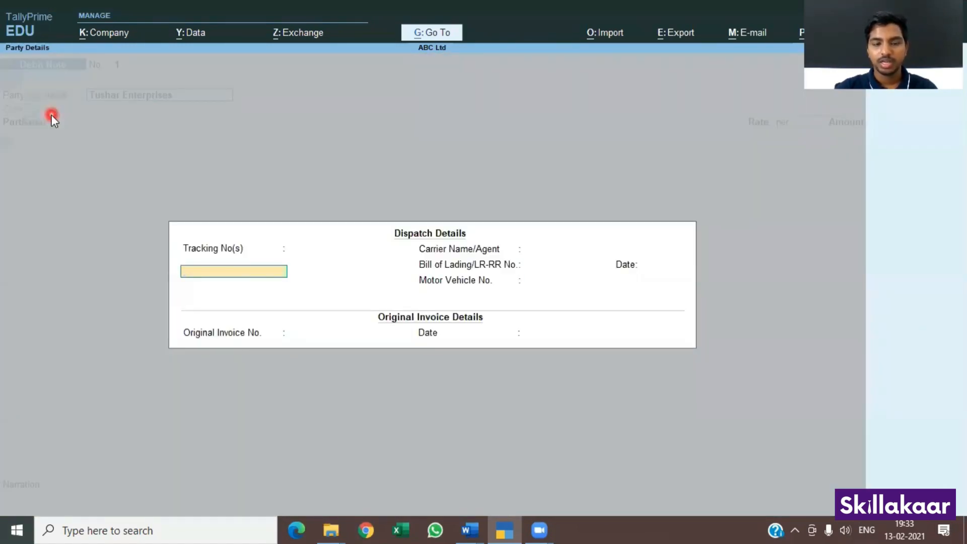
# Step: Enter tracking number 01 dated 1-Apr-20 in the dispatch details, leaving the carrier, vehicle and original invoice details blank
pyautogui.write('01')
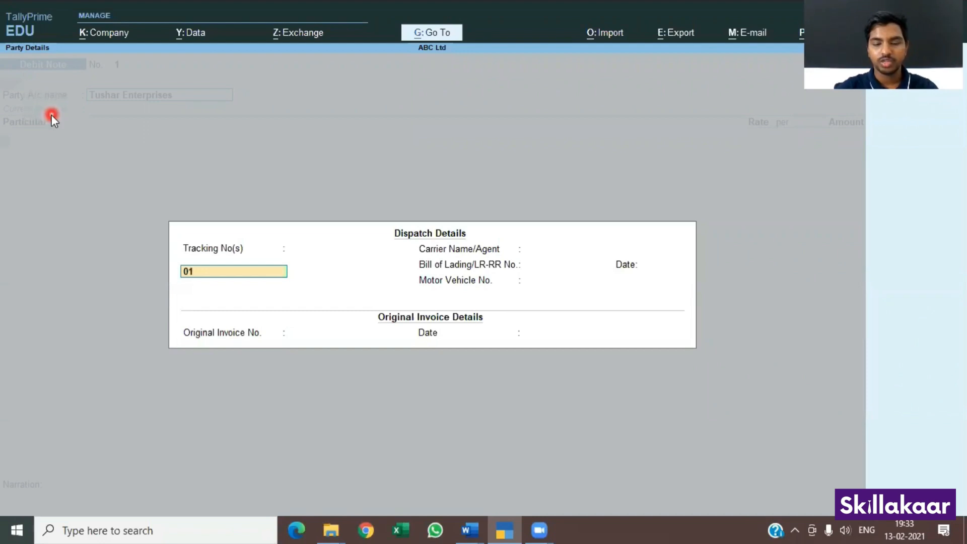
pyautogui.press('Return')
pyautogui.press('Return')
pyautogui.press('Return')
pyautogui.press('Return')
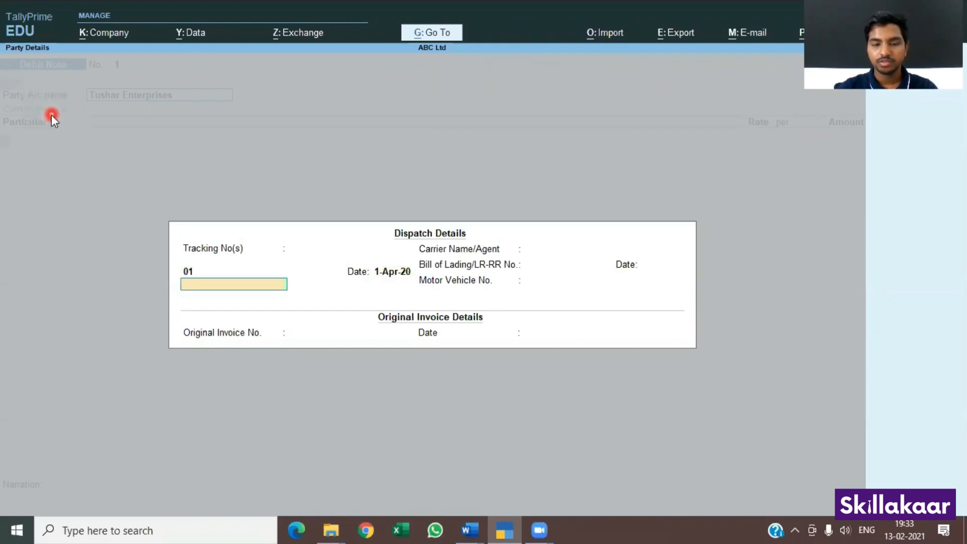
pyautogui.press('Return')
pyautogui.press('Return')
pyautogui.press('Return')
pyautogui.press('Return')
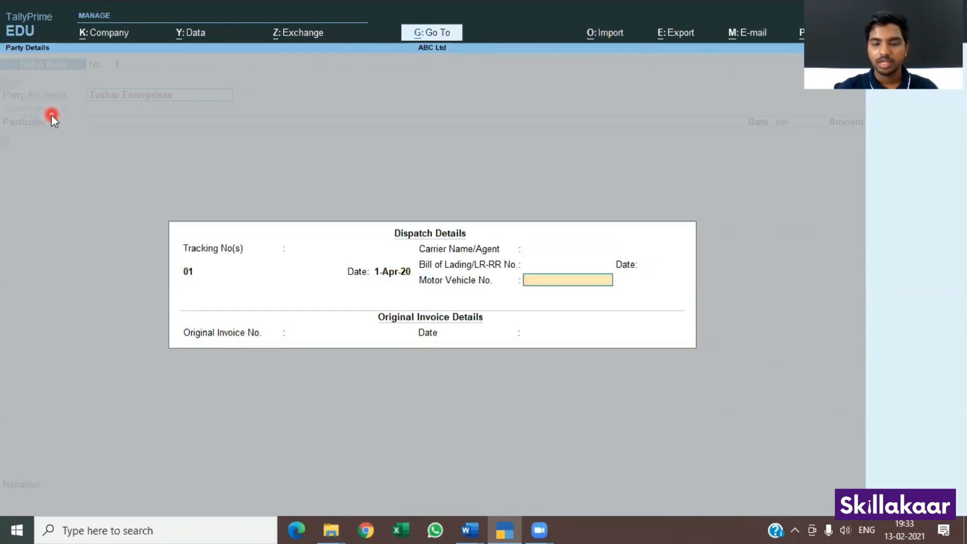
pyautogui.press('Return')
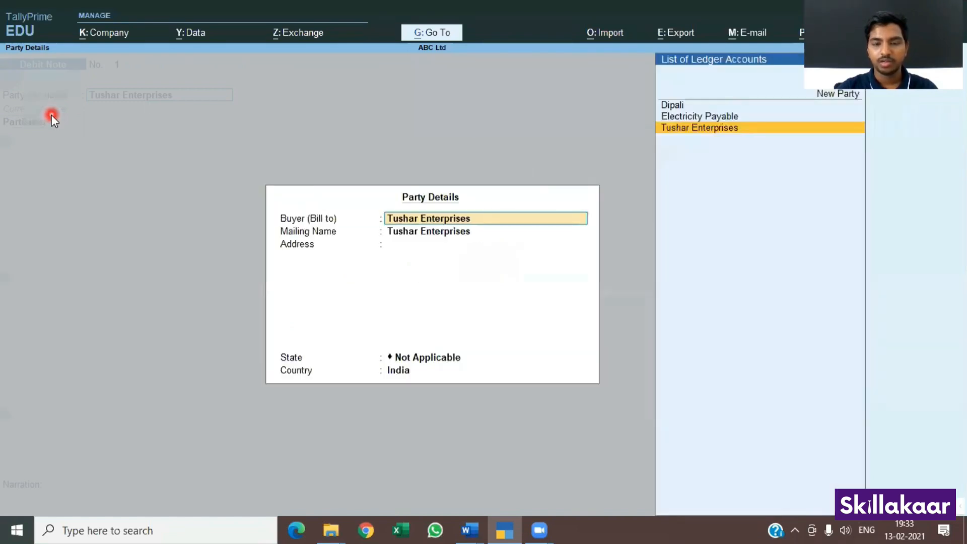
# Step: Accept the default party details for Tushar Enterprises, keeping the address blank, state Not Applicable and country India
pyautogui.press('Return')
pyautogui.press('Return')
pyautogui.press('Return')
pyautogui.press('Return')
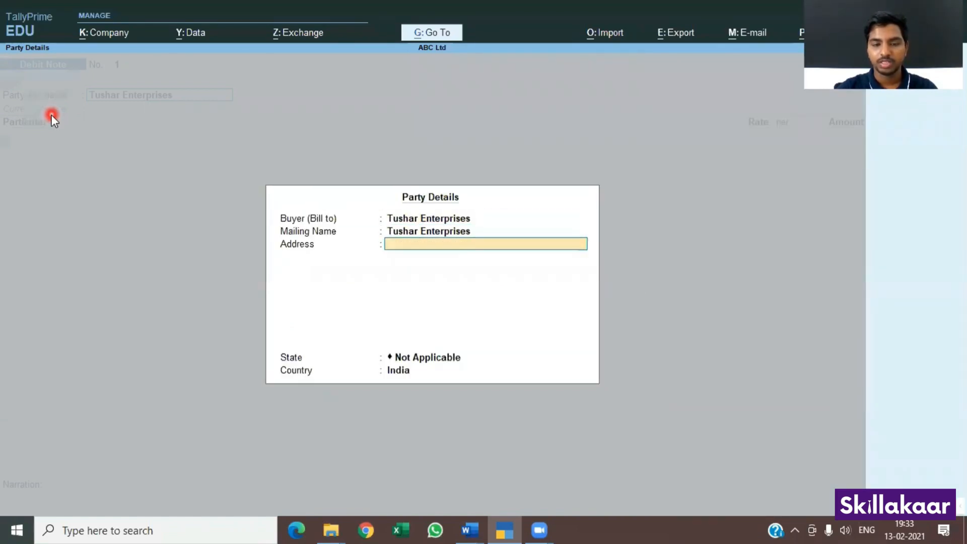
pyautogui.press('Return')
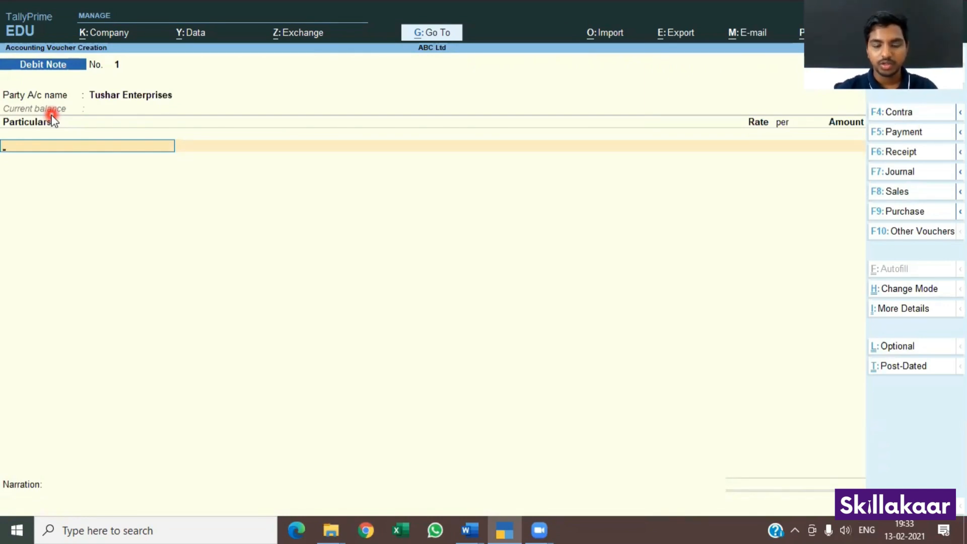
# Step: Add the Purchase Return ledger to the debit note with an amount of 1,000
pyautogui.write('Pur')
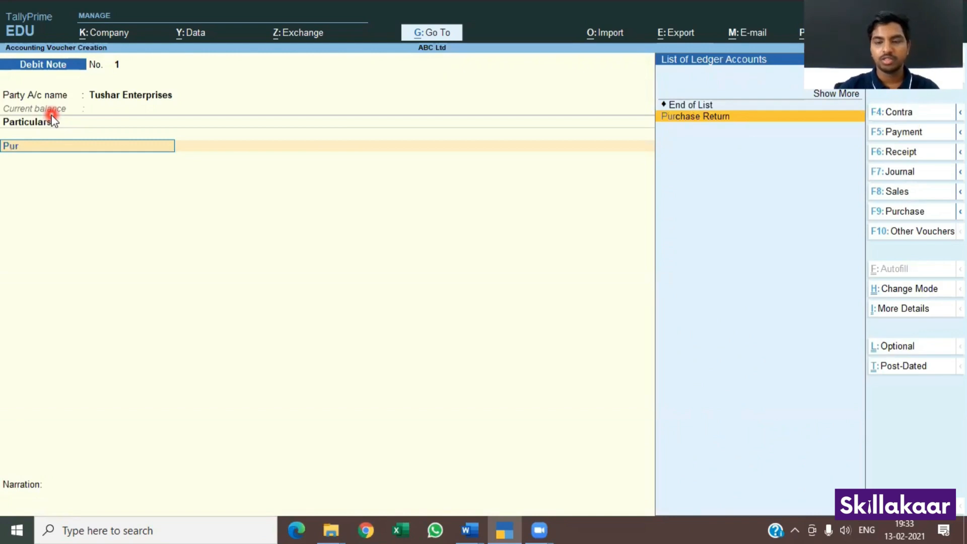
pyautogui.press('Return')
pyautogui.write('1,0')
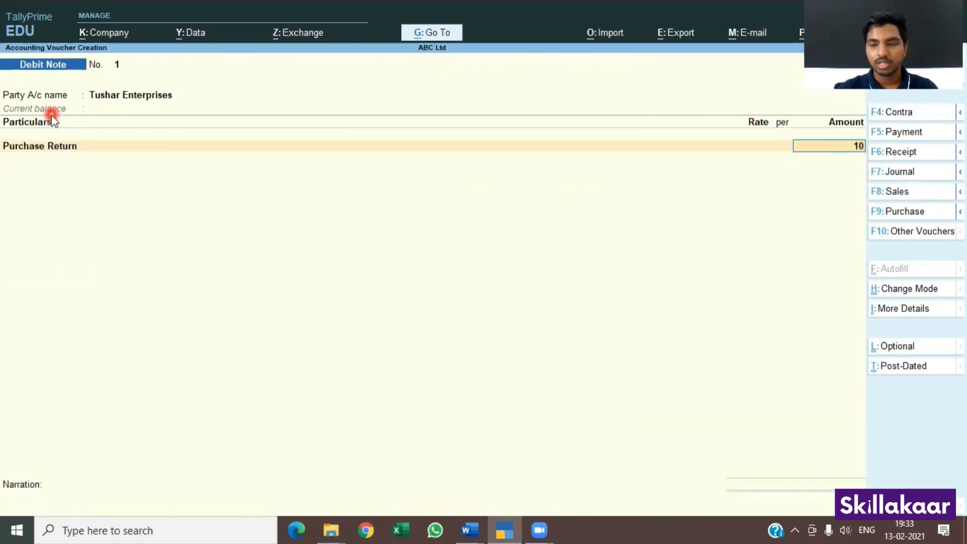
pyautogui.write('00')
pyautogui.press('Return')
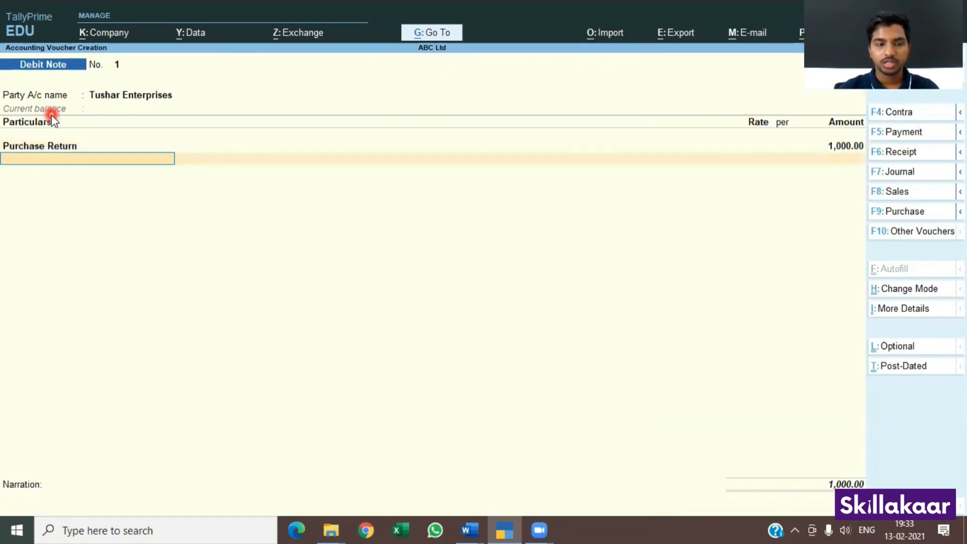
pyautogui.press('Return')
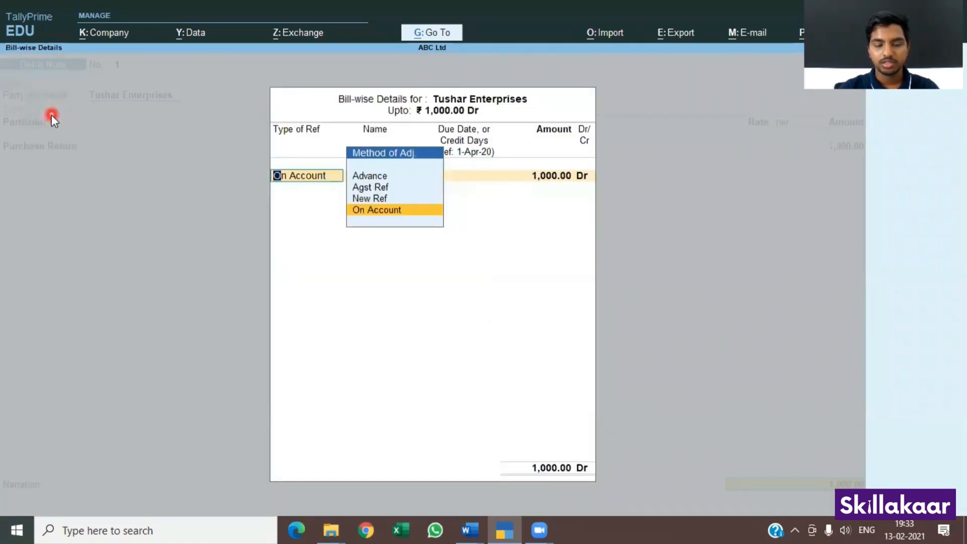
pyautogui.press('Return')
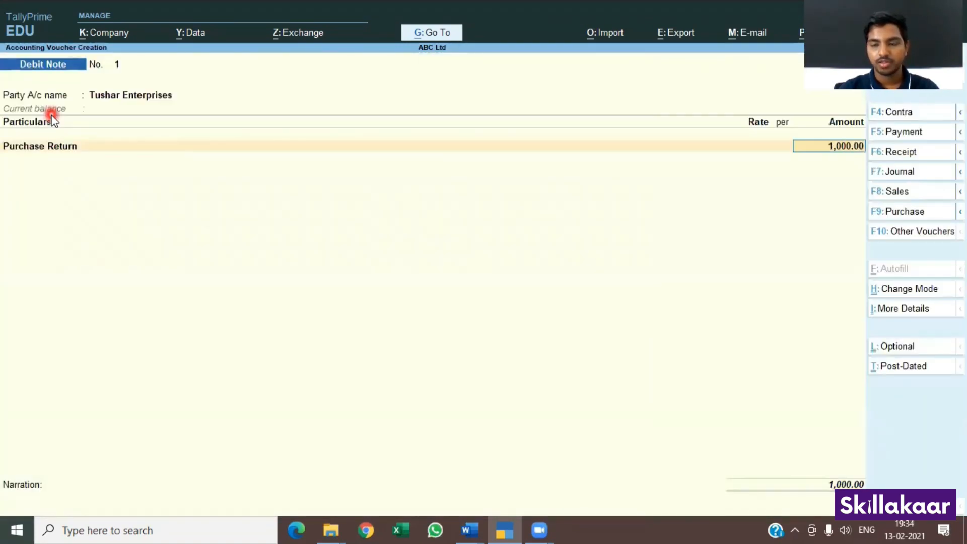
pyautogui.hotkey('shift', 'Tab')
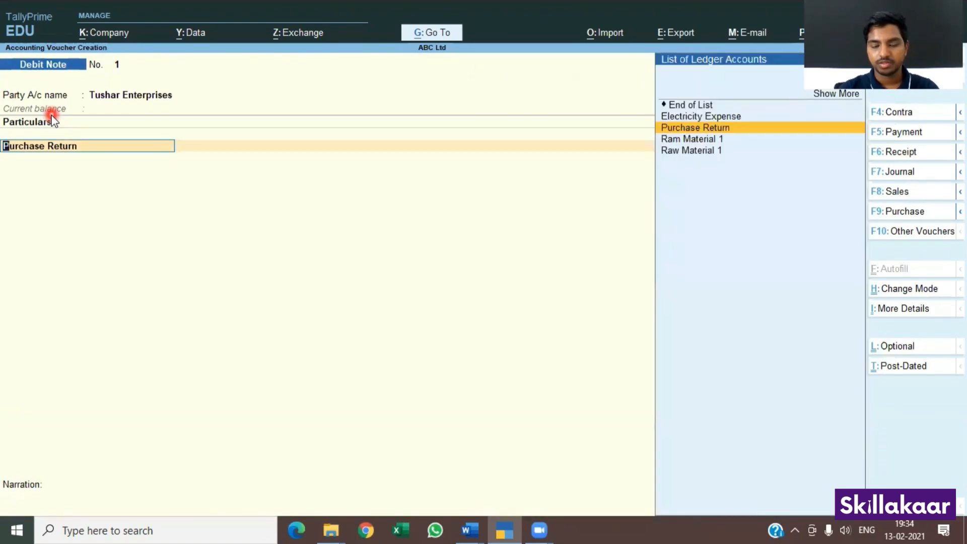
pyautogui.press('Return')
pyautogui.press('Delete')
pyautogui.press('Delete')
pyautogui.press('Delete')
pyautogui.press('Delete')
pyautogui.press('Delete')
pyautogui.press('Delete')
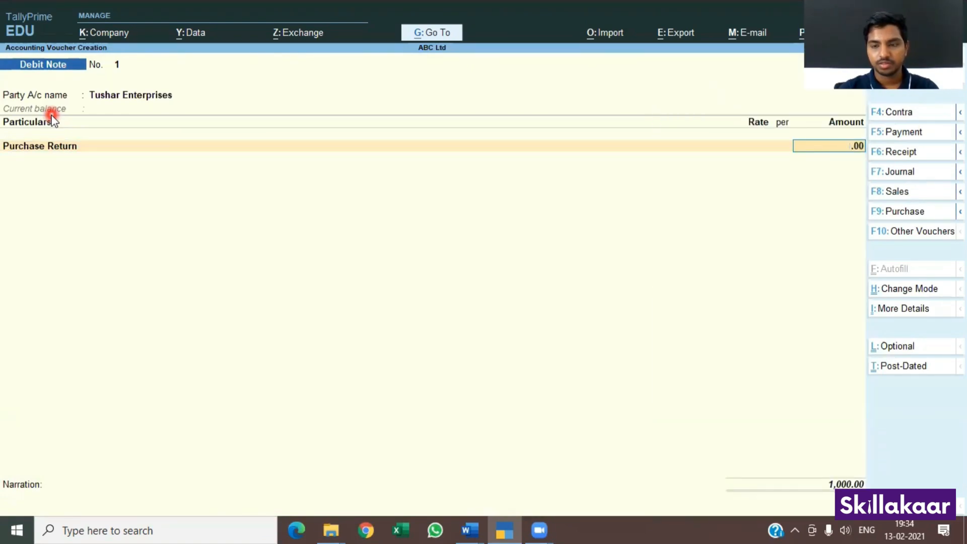
pyautogui.press('BackSpace')
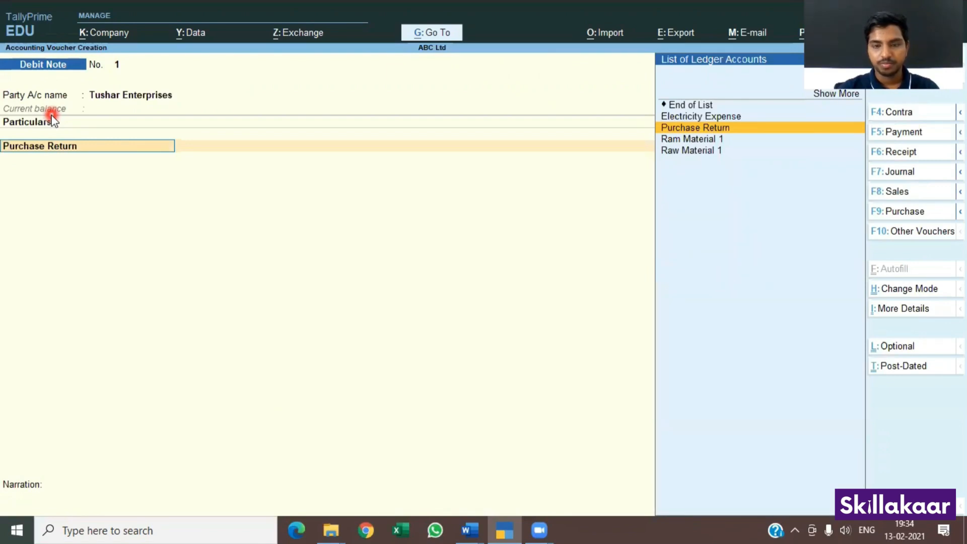
pyautogui.press('Return')
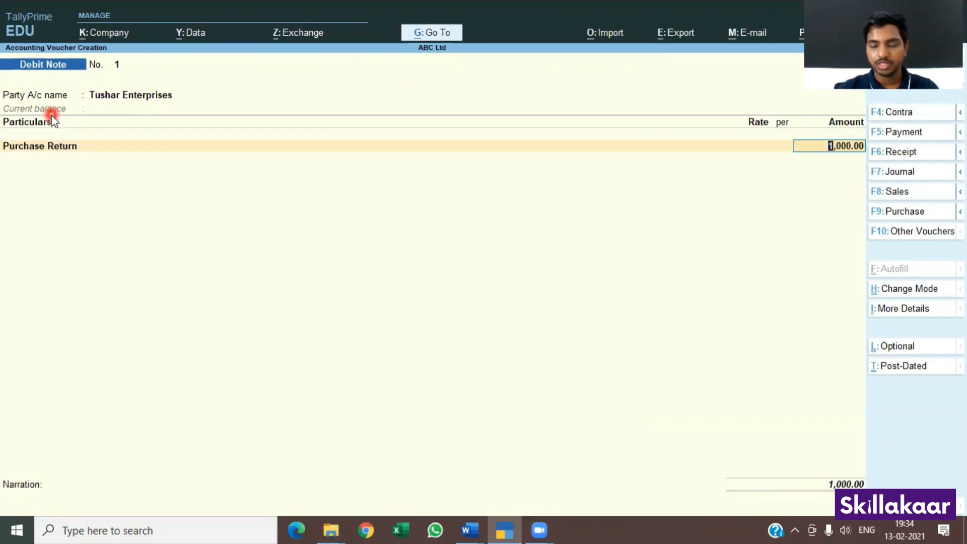
pyautogui.press('Return')
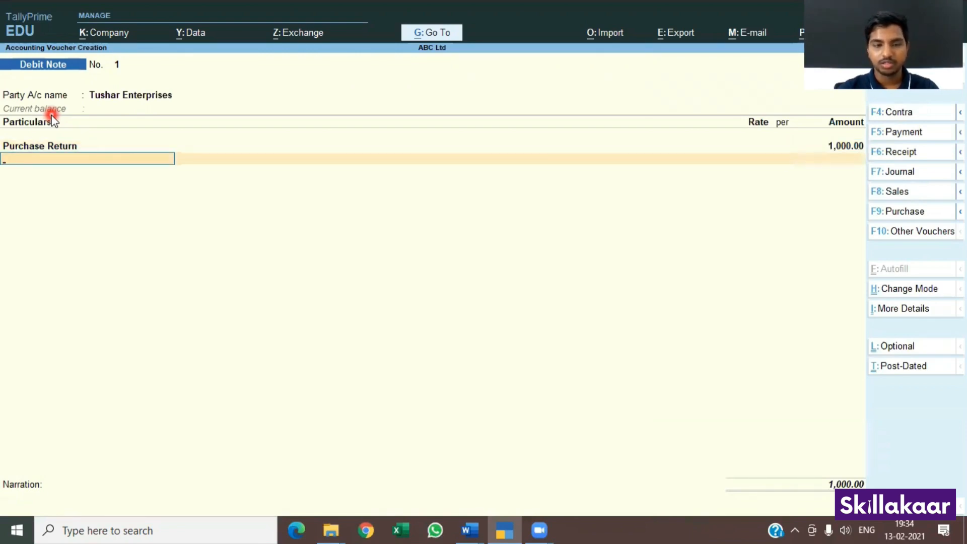
# Step: End the particulars and allocate 1,000 Dr to Tushar Enterprises as On Account in the bill-wise details
pyautogui.press('Return')
pyautogui.press('Return')
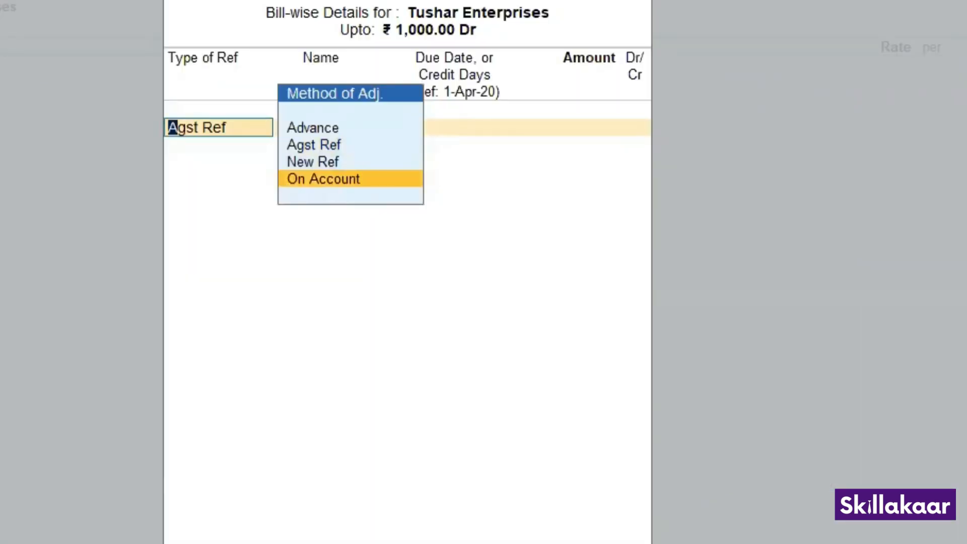
pyautogui.press('Return')
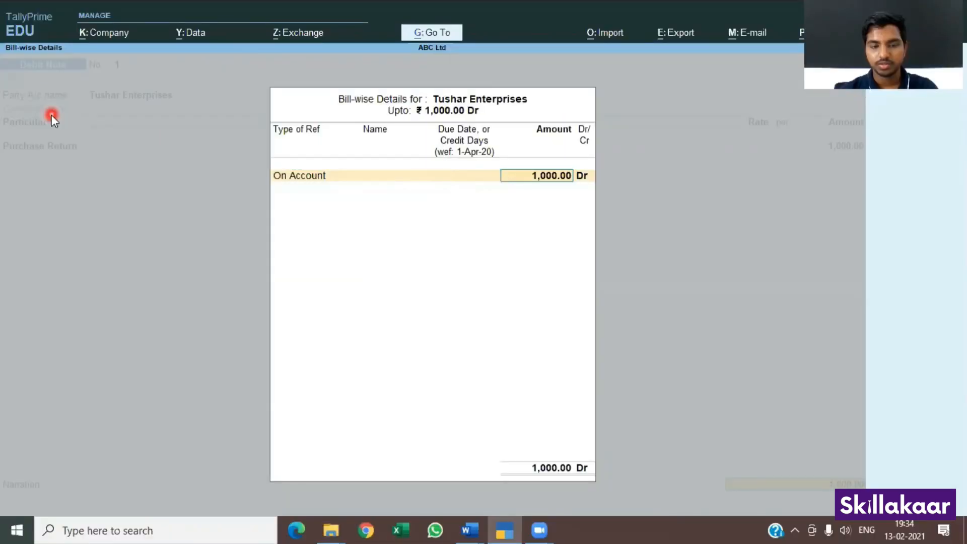
pyautogui.press('Return')
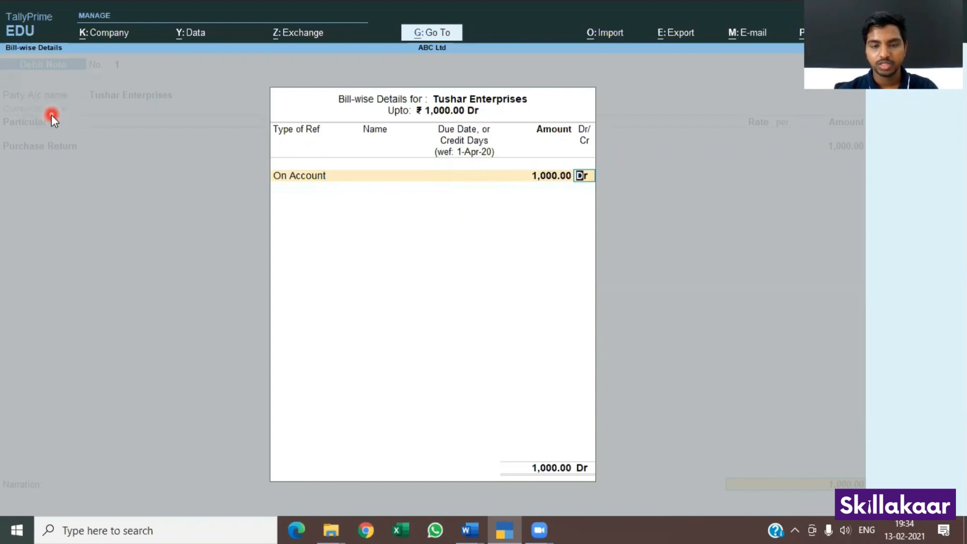
pyautogui.press('Return')
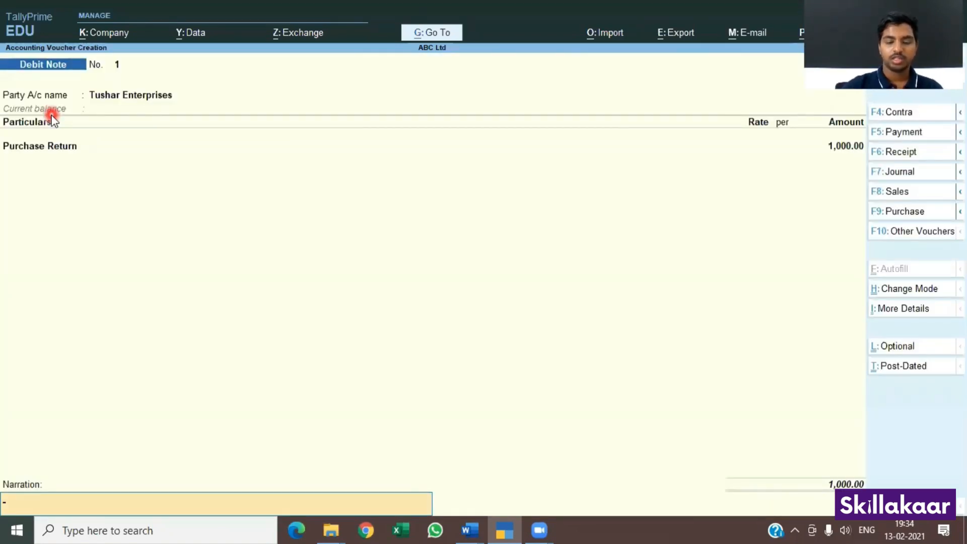
# Step: Enter the narration "Purchase Return" and save the debit note
pyautogui.write('Purch')
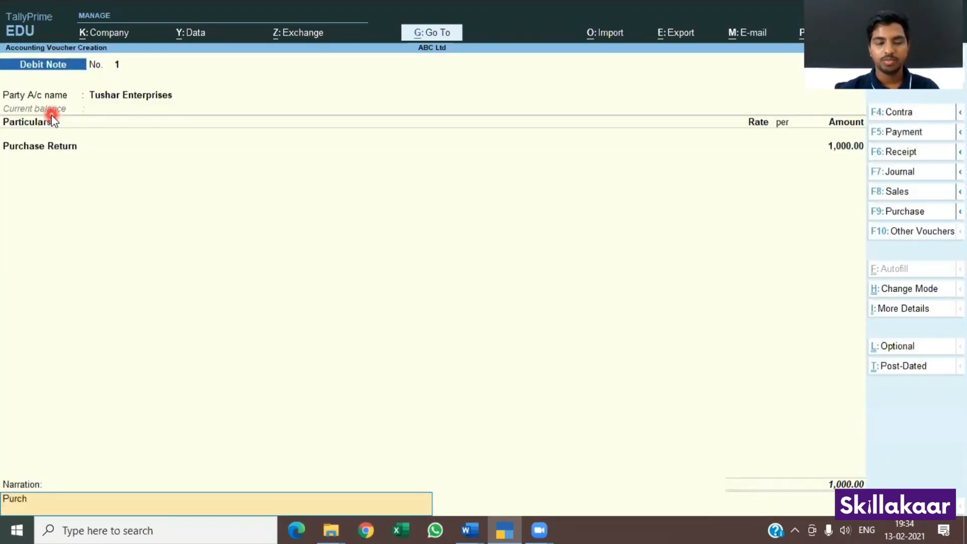
pyautogui.write('ase Return')
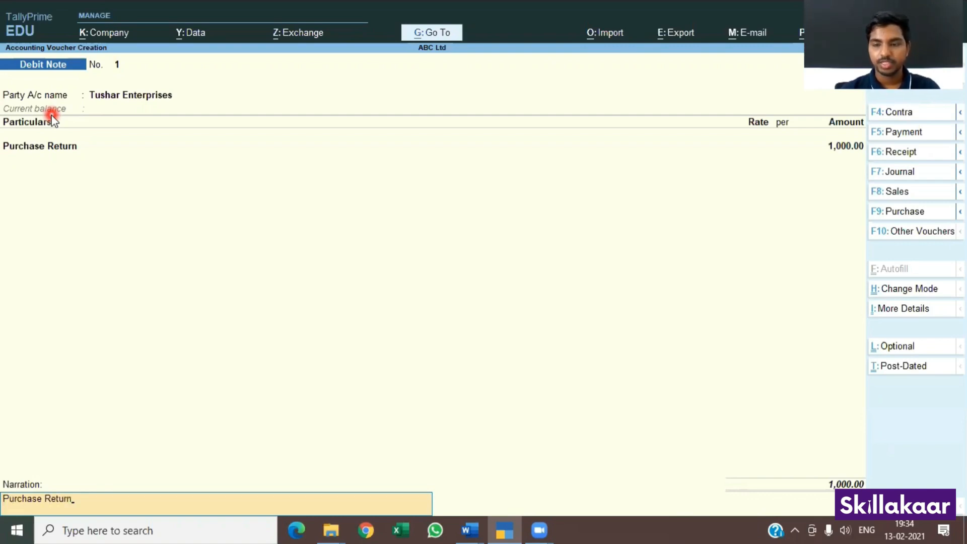
pyautogui.press('Return')
pyautogui.press('Return')
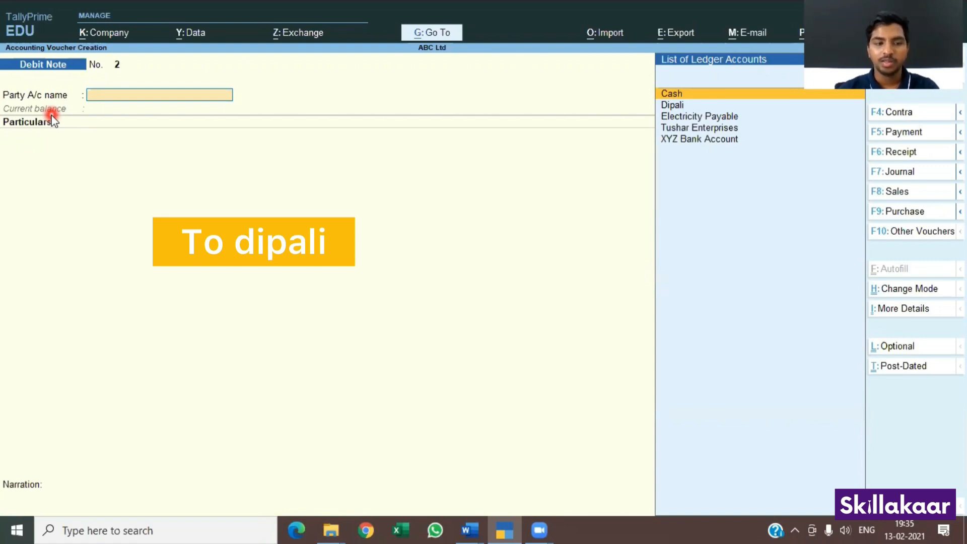
# Step: Quit debit note entry and open a blank ledger creation form
pyautogui.press('Escape')
pyautogui.press('y')
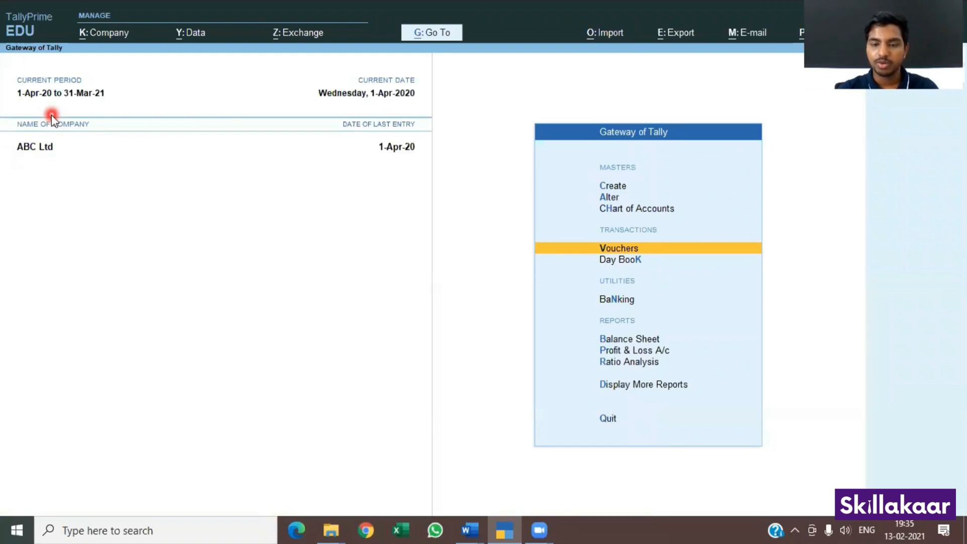
pyautogui.press('Up')
pyautogui.press('Up')
pyautogui.press('Up')
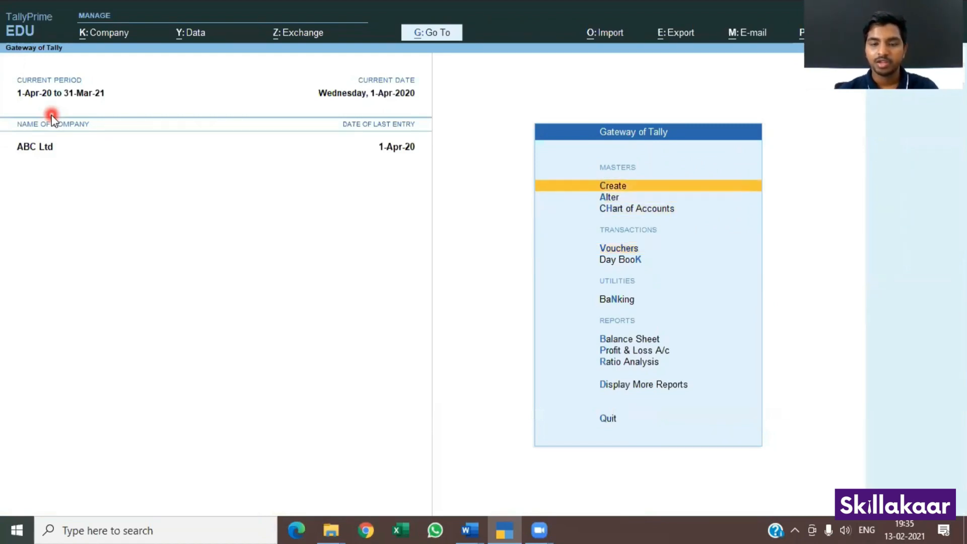
pyautogui.press('Return')
pyautogui.press('Down')
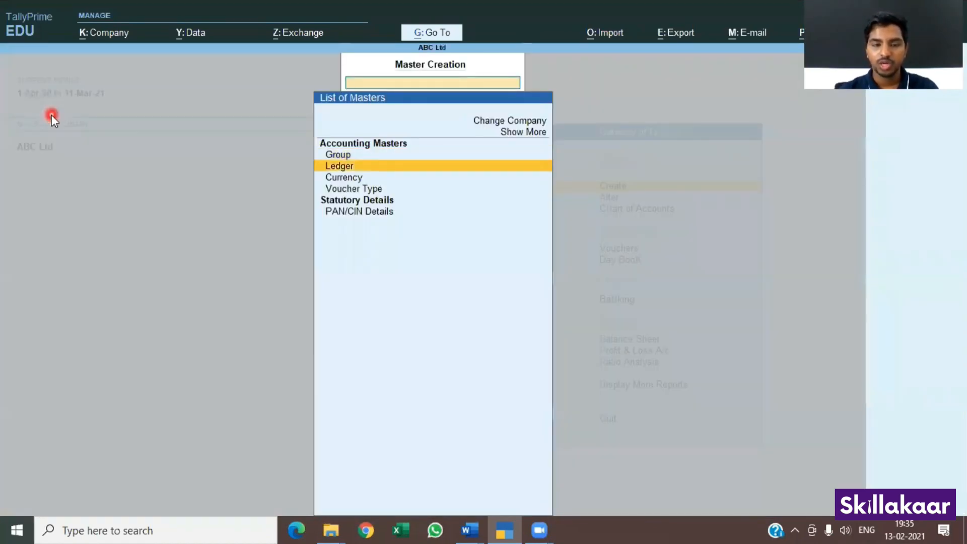
pyautogui.press('Return')
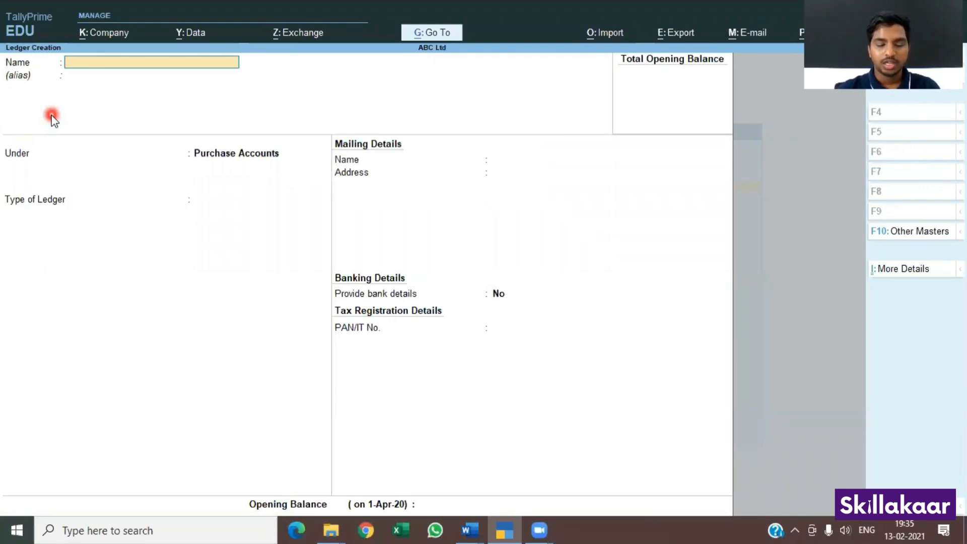
# Step: Name the new ledger "Sales Return" and leave its alias blank
pyautogui.write('Sales')
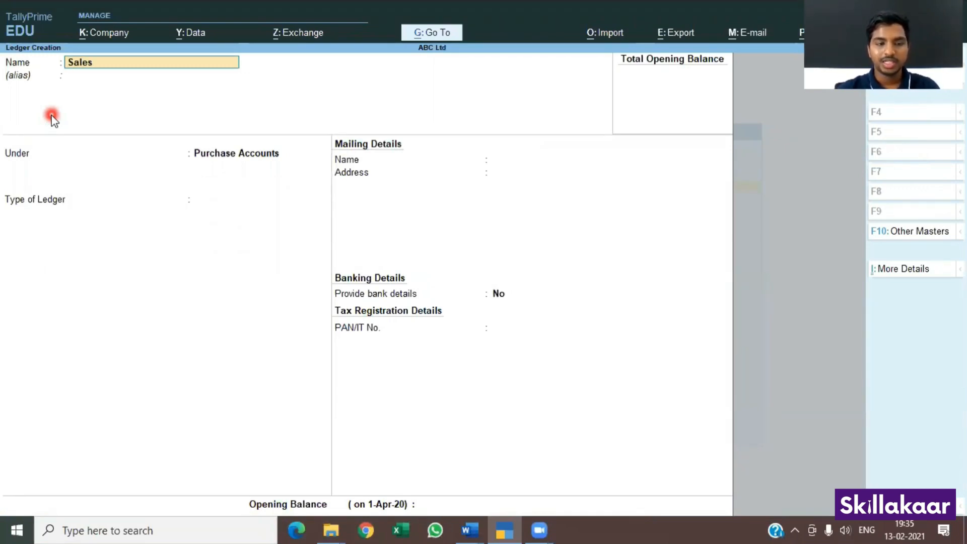
pyautogui.write(' Return')
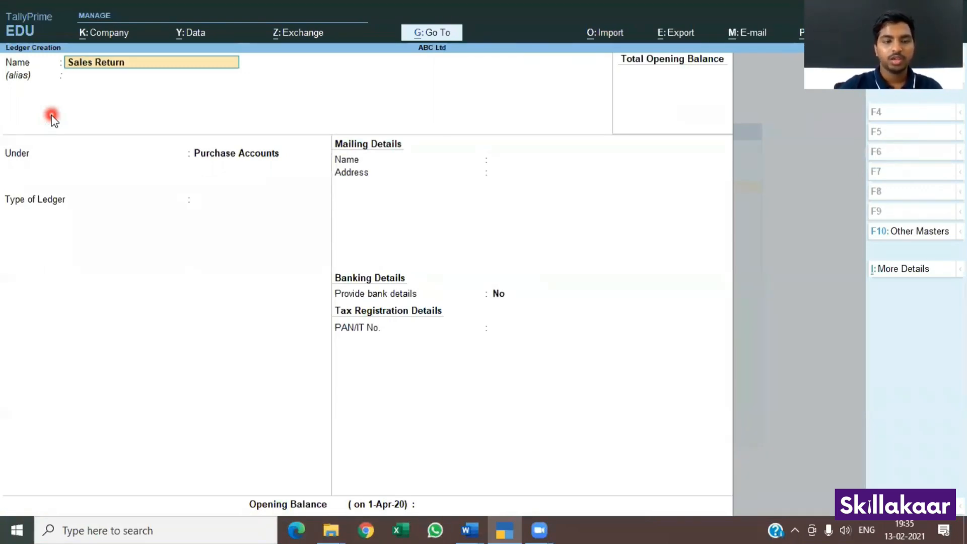
pyautogui.press('Return')
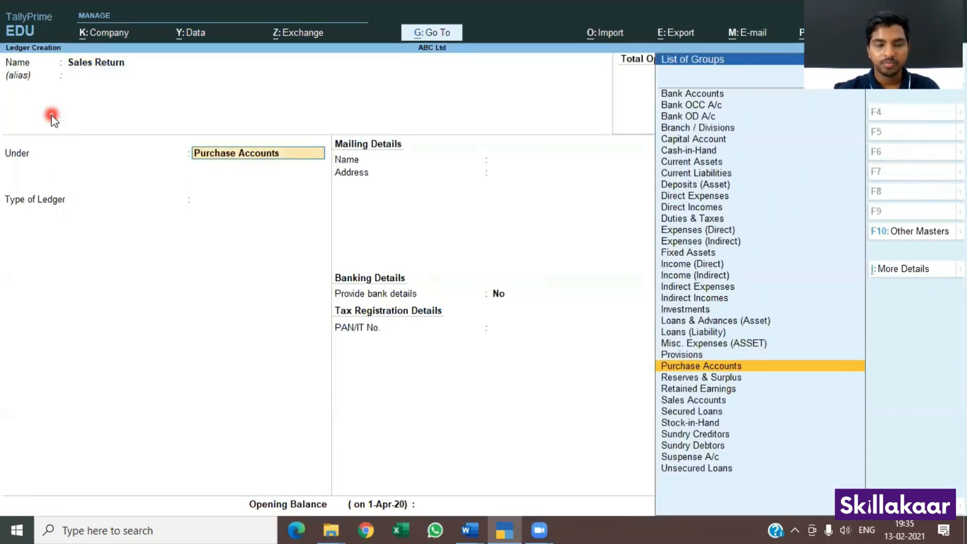
pyautogui.press('BackSpace')
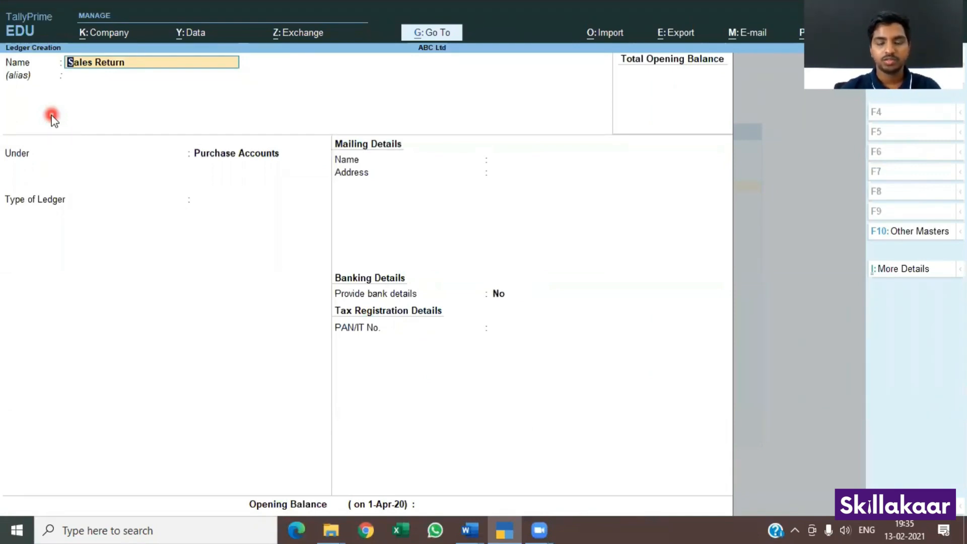
pyautogui.press('Return')
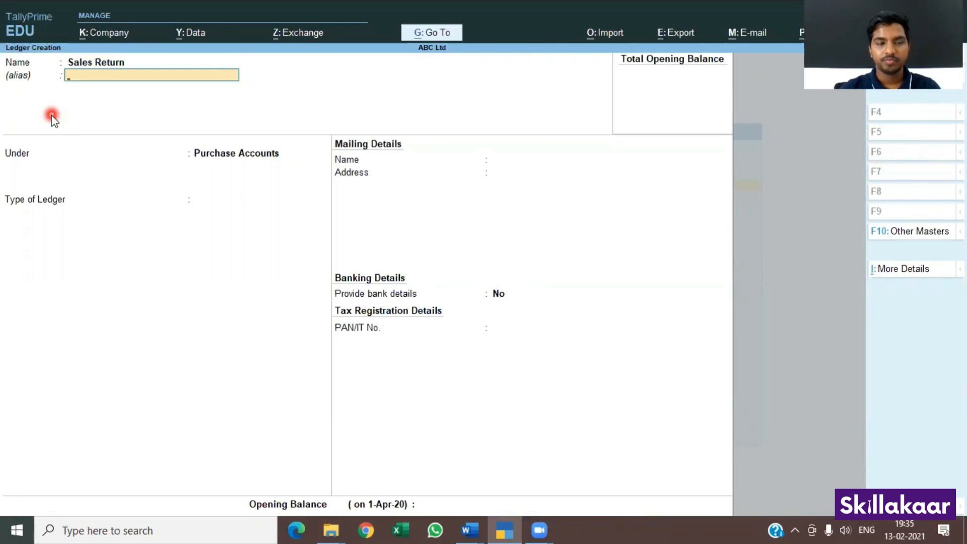
pyautogui.press('BackSpace')
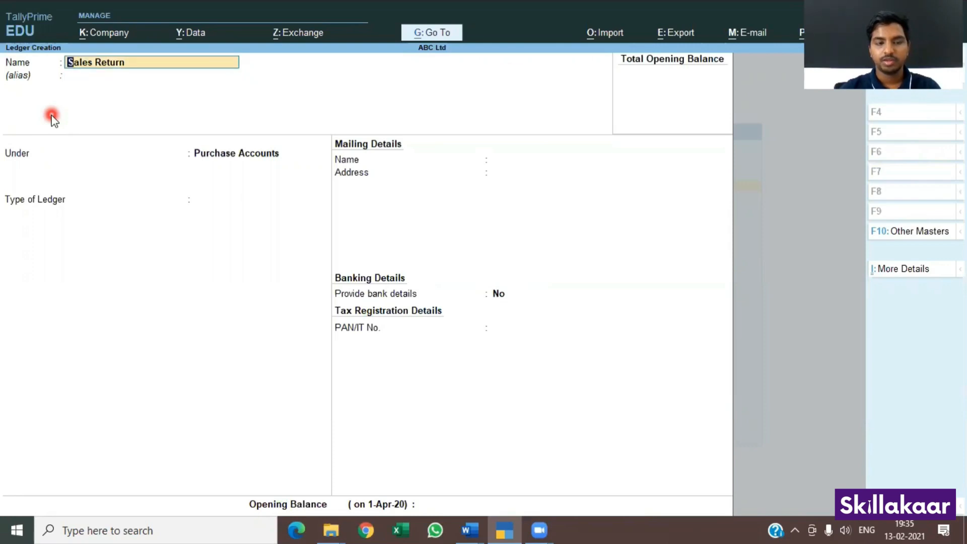
pyautogui.press('Return')
pyautogui.press('Return')
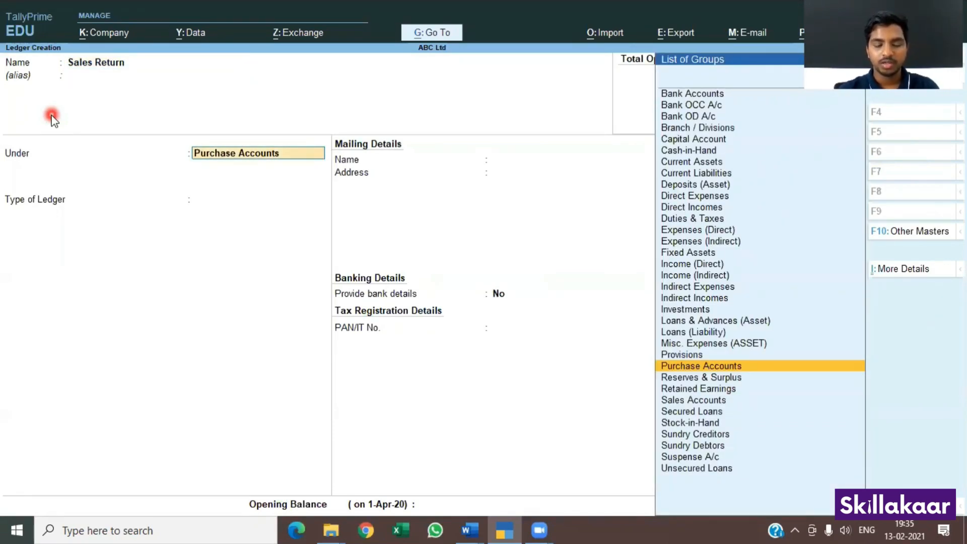
# Step: Group the Sales Return ledger under Sales Accounts with ledger type Not Applicable and no opening balance, and save it
pyautogui.write('Sal')
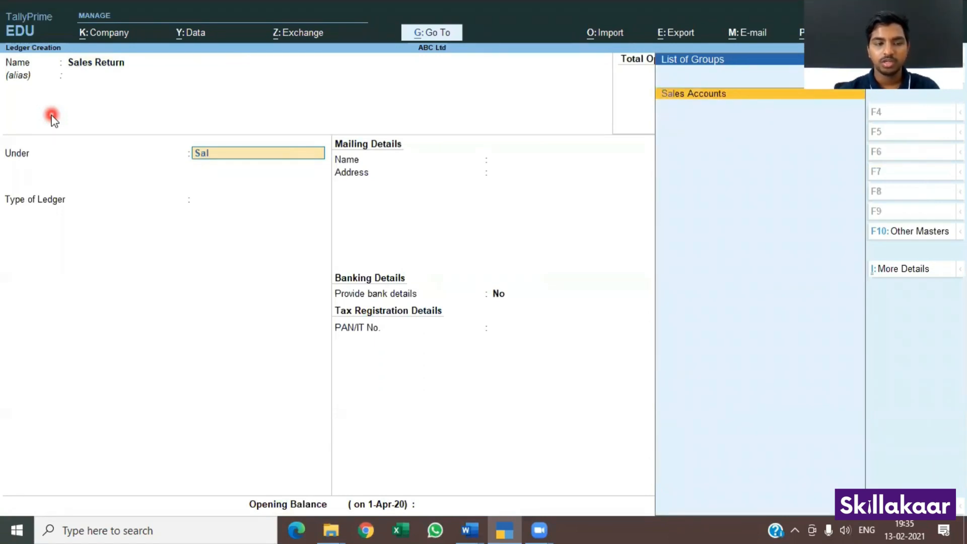
pyautogui.press('Return')
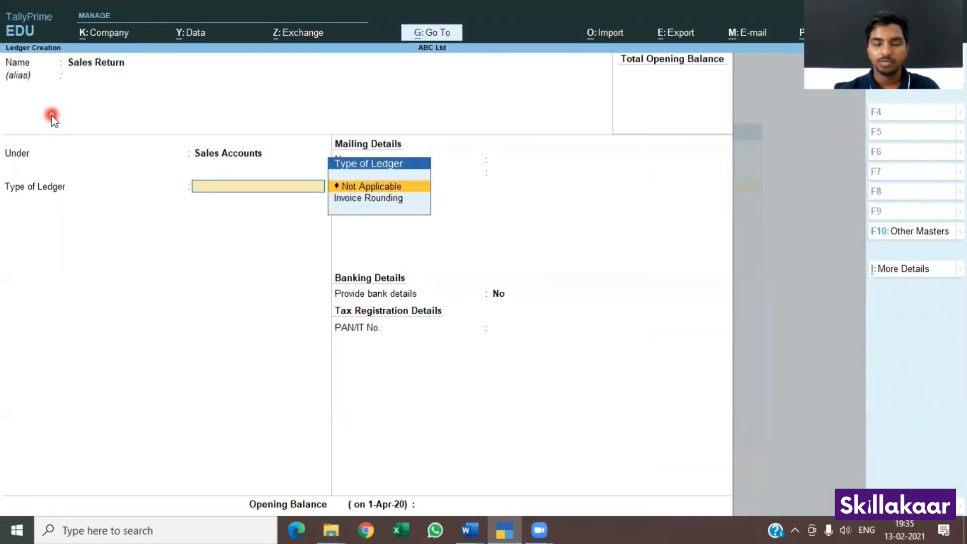
pyautogui.press('Return')
pyautogui.press('Return')
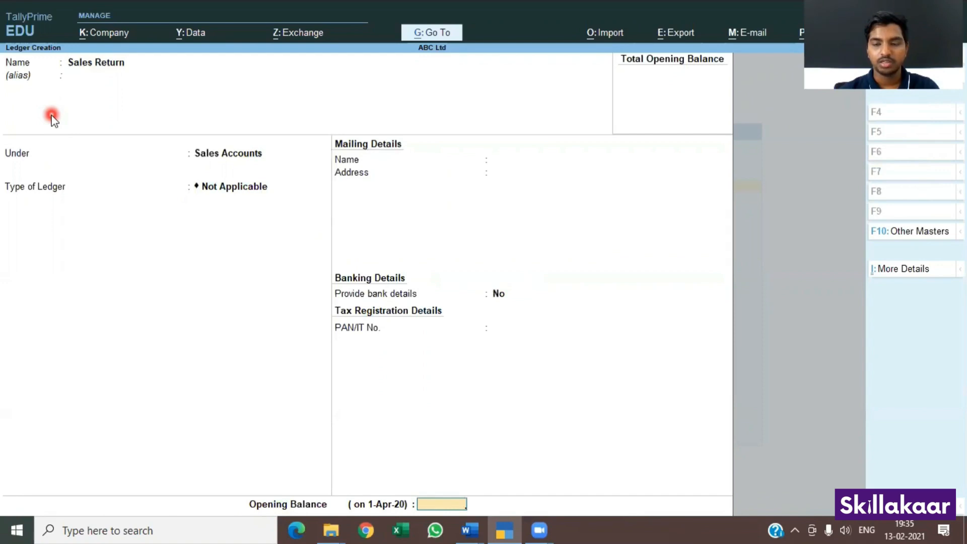
pyautogui.press('Return')
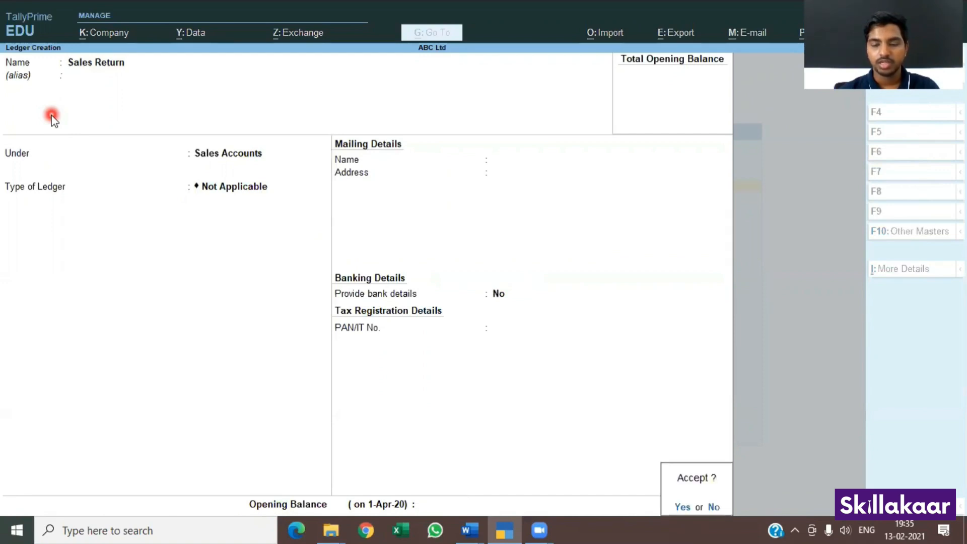
pyautogui.press('Return')
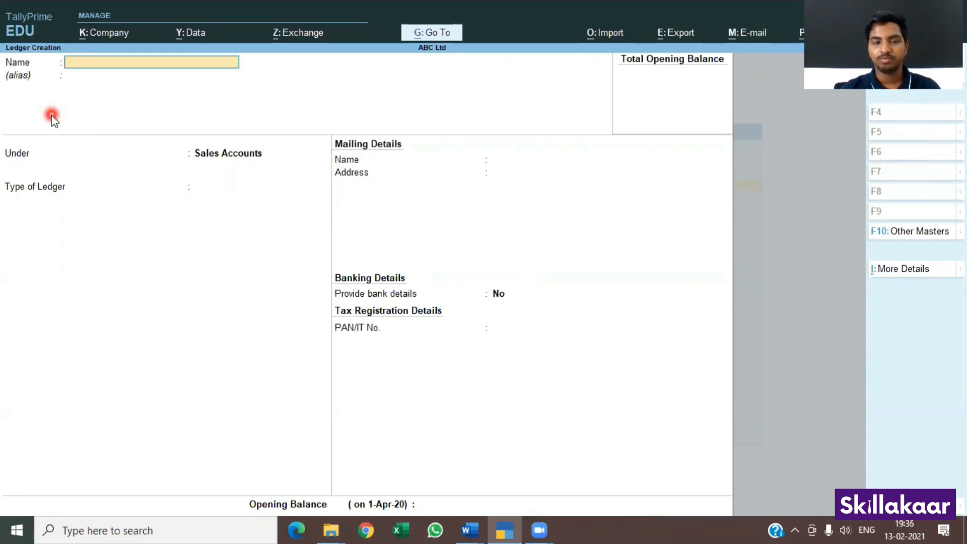
# Step: Quit ledger creation, return to the Gateway of Tally and open voucher entry
pyautogui.press('Escape')
pyautogui.press('Return')
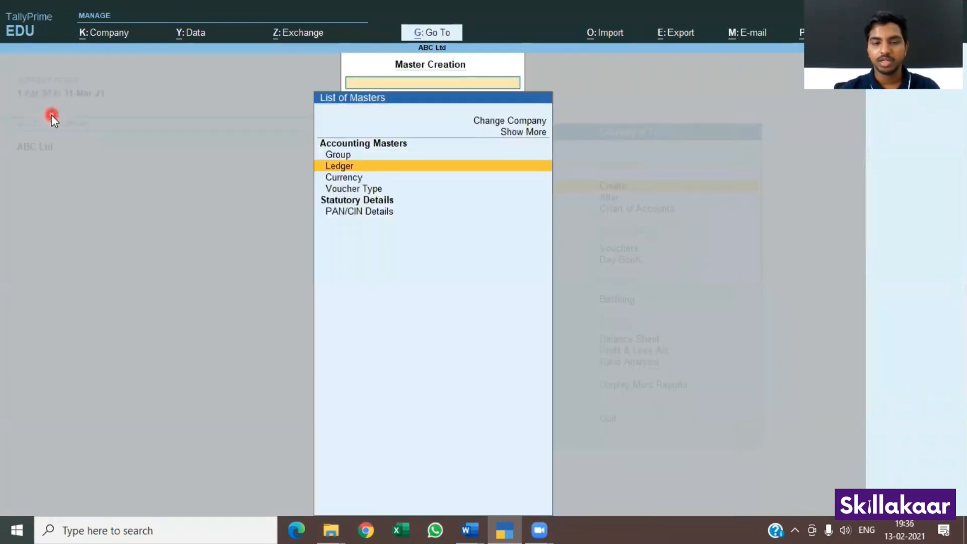
pyautogui.press('Escape')
pyautogui.press('Down')
pyautogui.press('Down')
pyautogui.press('Down')
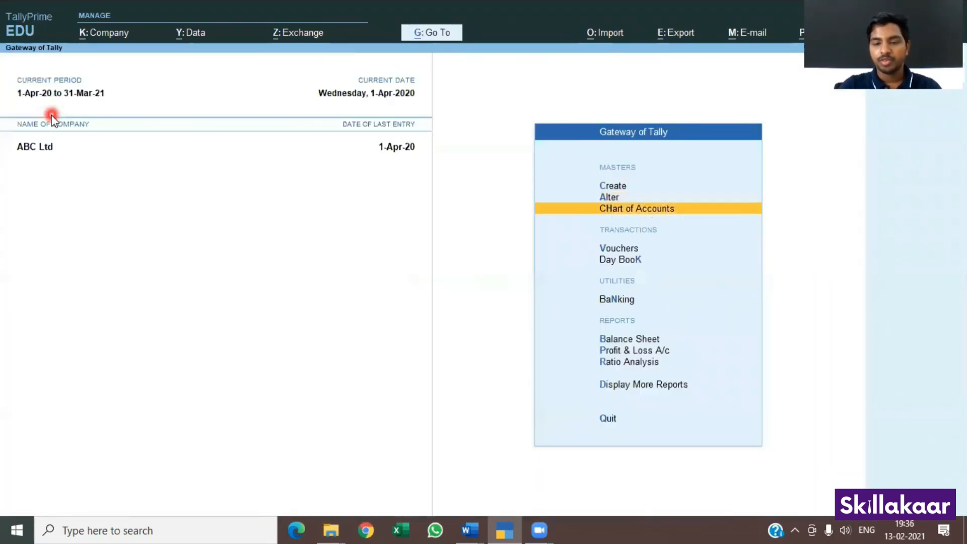
pyautogui.press('Return')
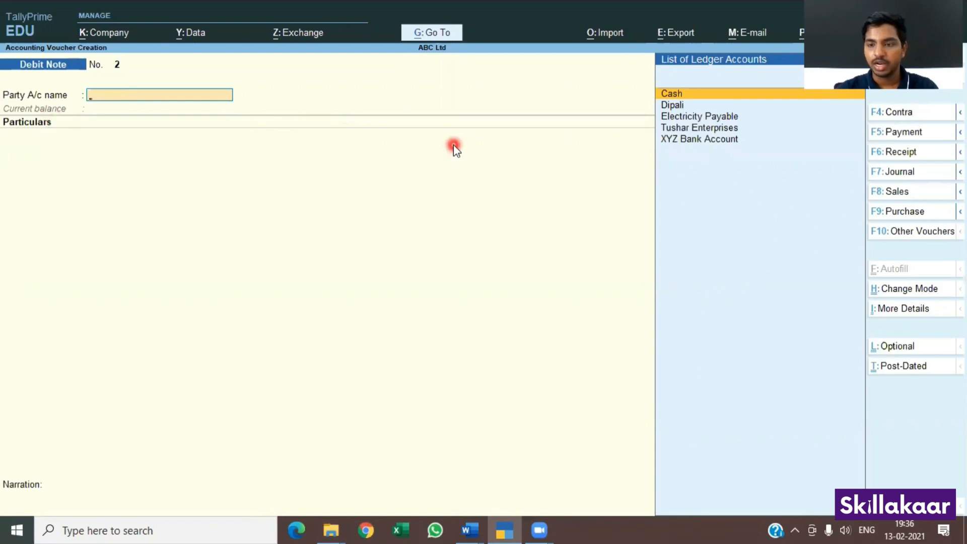
# Step: Change the voucher type from Debit Note to Credit Note
pyautogui.click(915, 234)
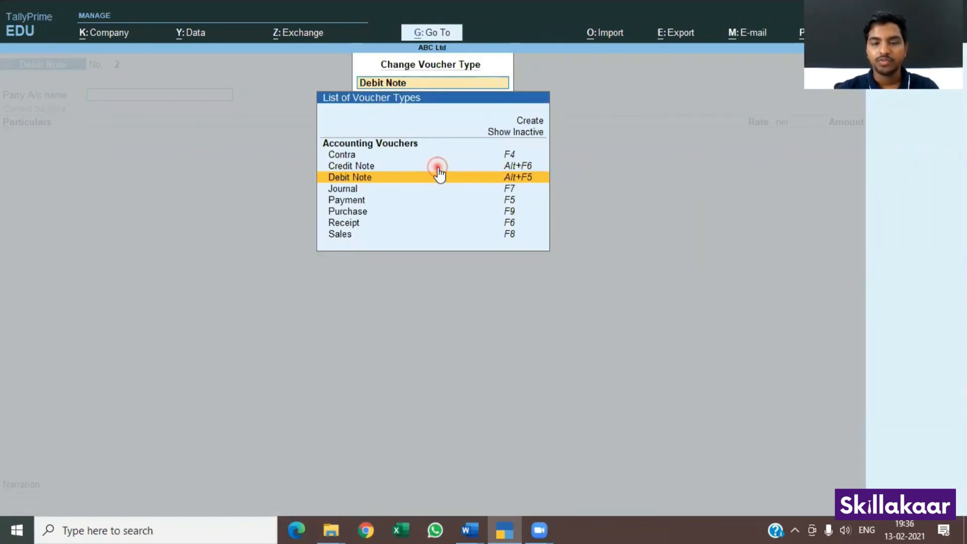
pyautogui.hotkey('alt', 'F6')
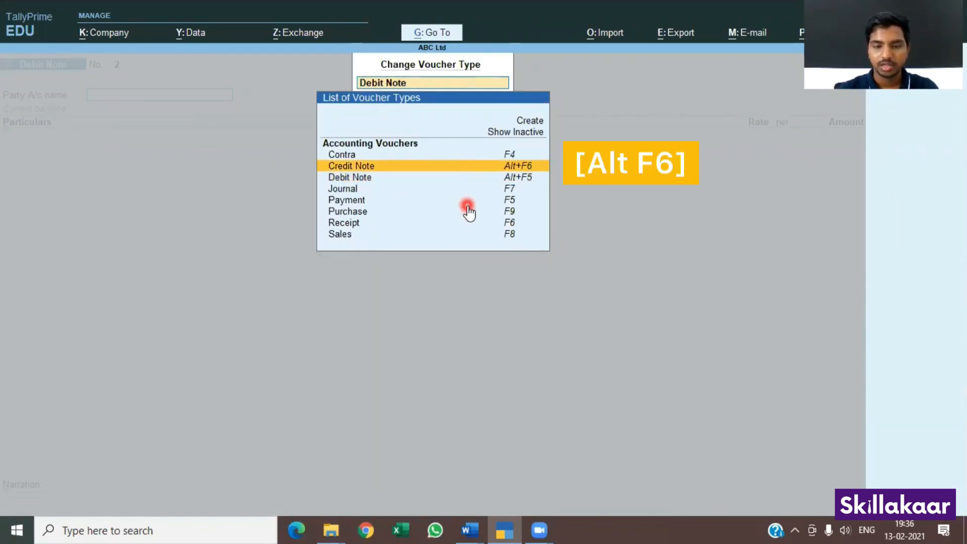
pyautogui.press('Return')
# Step: Choose the customer's ledger as the party account of the credit note
pyautogui.click(141, 96)
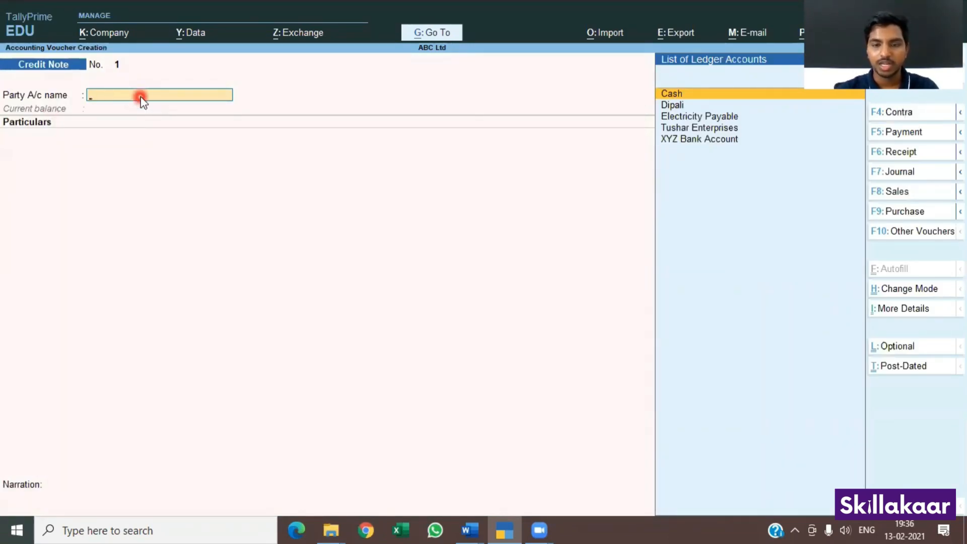
pyautogui.press('Down')
pyautogui.press('Return')
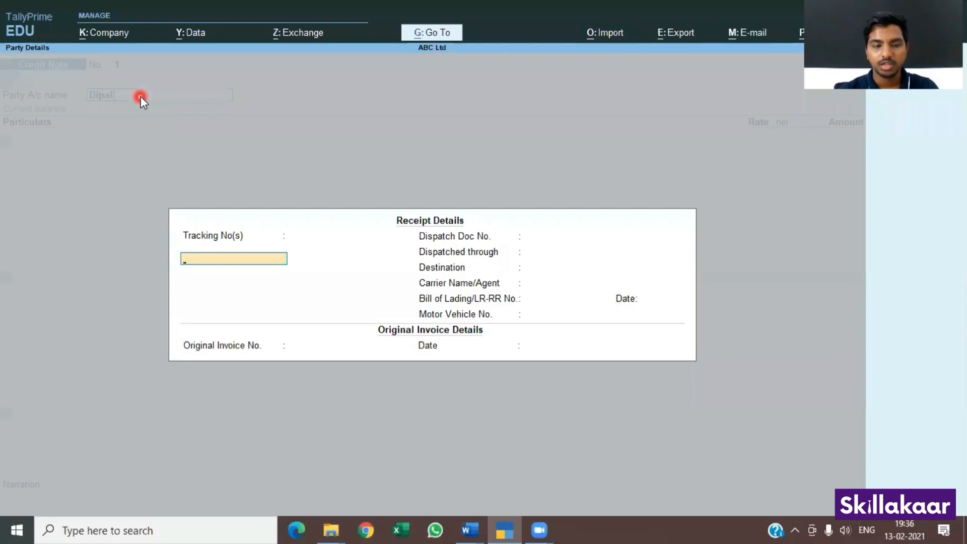
# Step: Leave all receipt details and original invoice details of the credit note blank
pyautogui.press('Return')
pyautogui.press('Return')
pyautogui.press('Return')
pyautogui.press('Return')
pyautogui.press('Return')
pyautogui.press('Return')
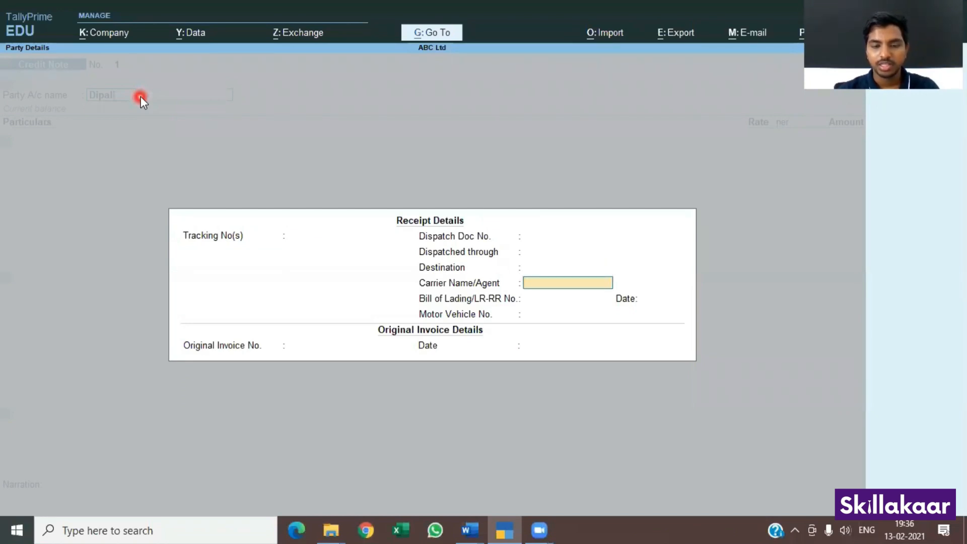
pyautogui.press('Return')
pyautogui.press('Return')
pyautogui.press('Return')
pyautogui.press('Return')
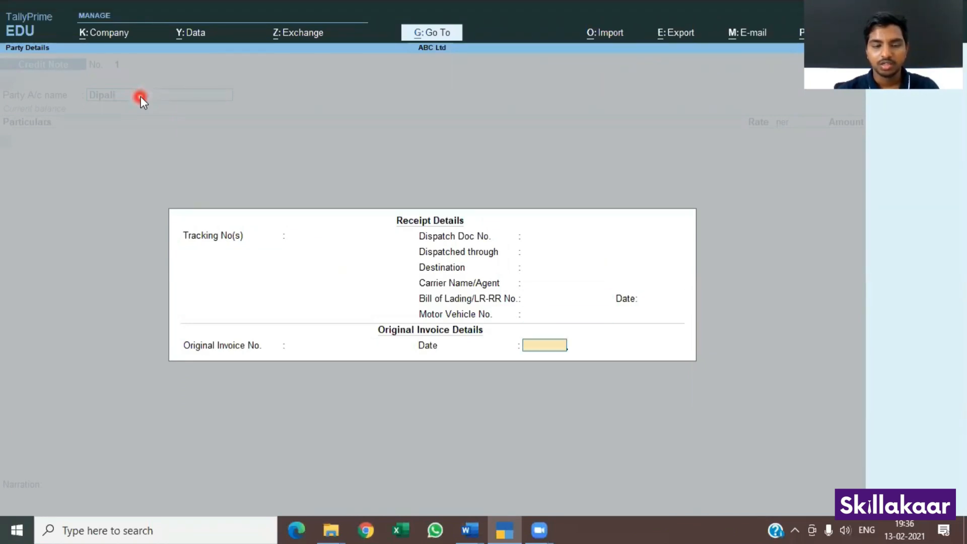
pyautogui.press('Return')
# Step: Accept the customer's default party details with a blank address, state Not Applicable and country India
pyautogui.press('Return')
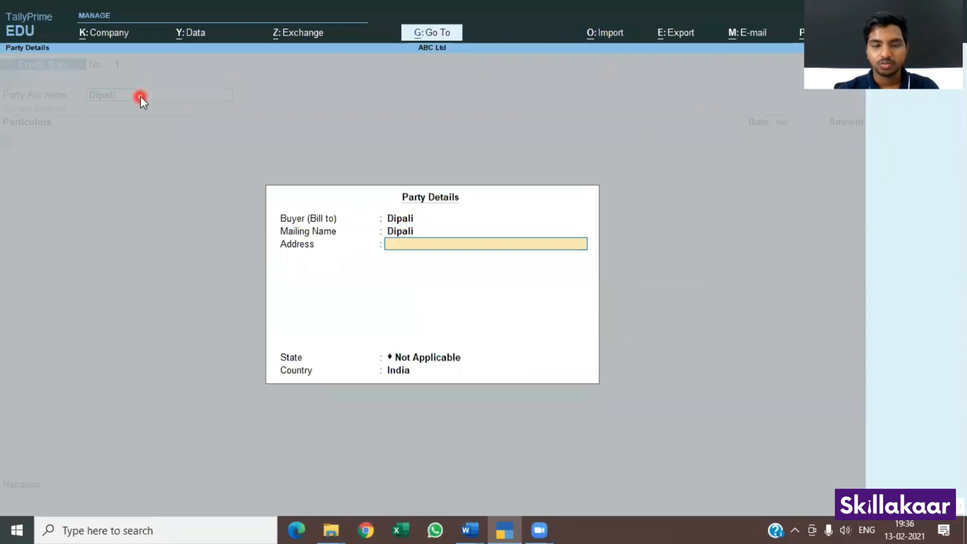
pyautogui.press('Return')
pyautogui.press('Return')
pyautogui.press('Return')
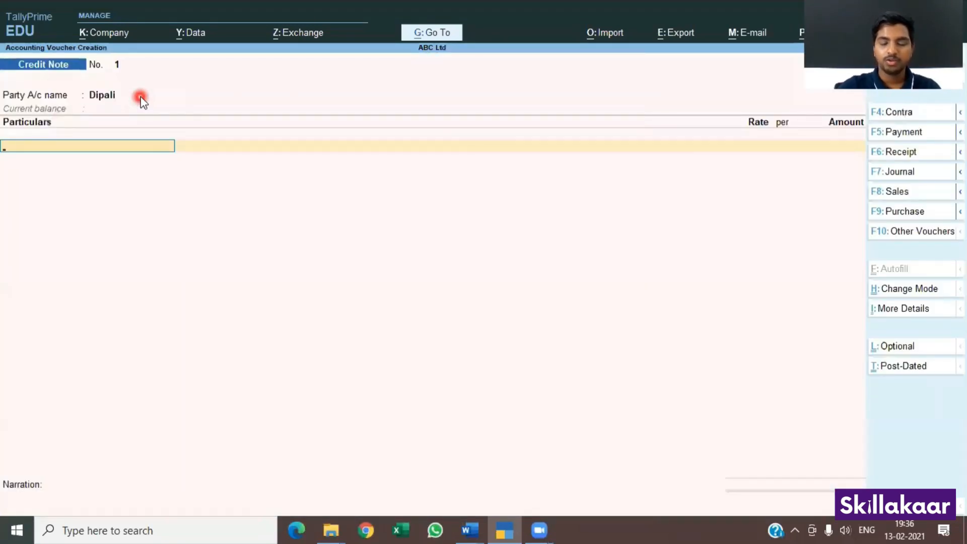
# Step: Add the Sales Return ledger to the credit note's particulars with an amount of 1500
pyautogui.write('Sal')
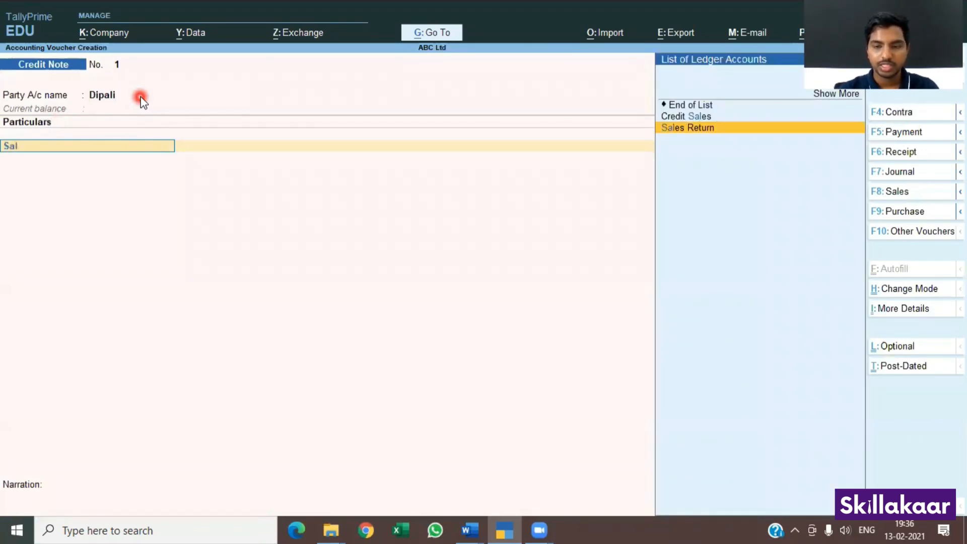
pyautogui.press('Return')
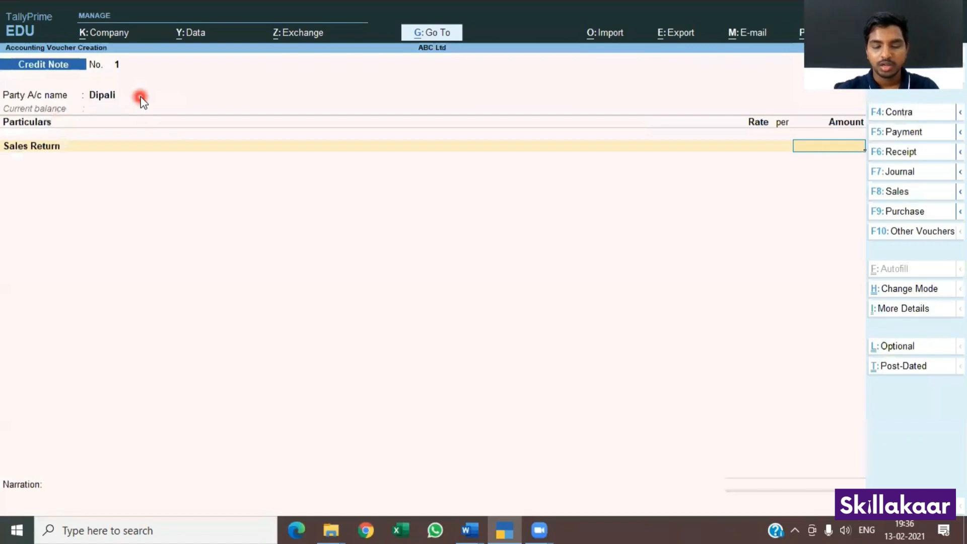
pyautogui.write('1')
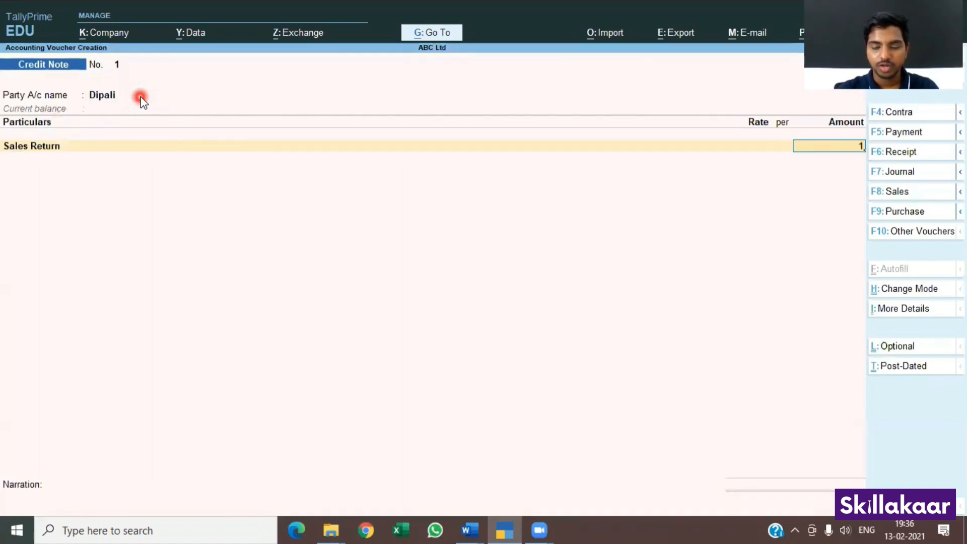
pyautogui.write('500')
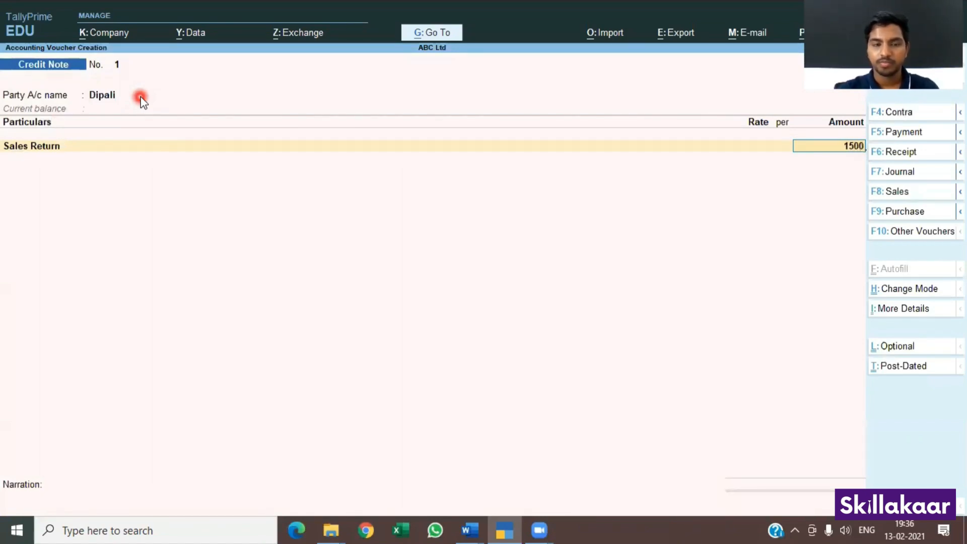
pyautogui.press('Return')
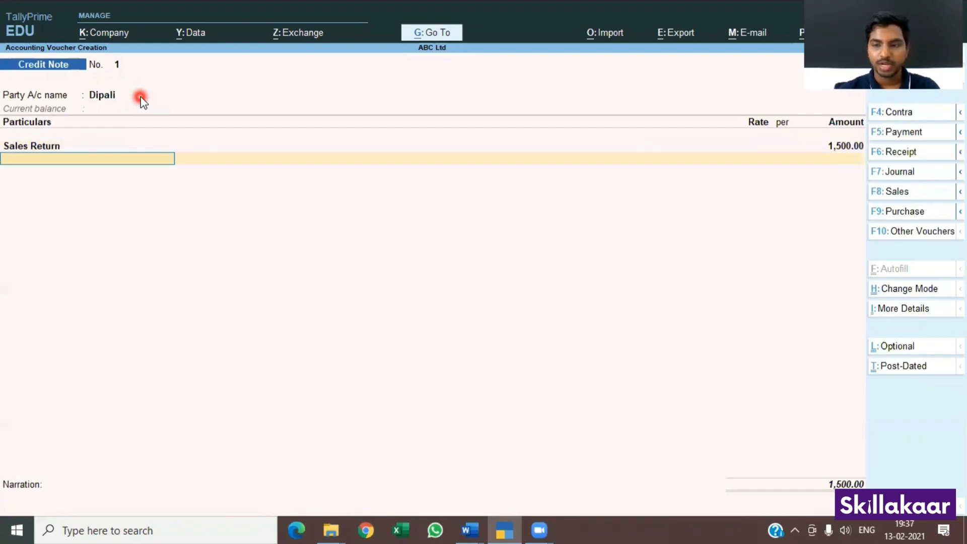
# Step: End the particulars and allocate the full 1,500.00 Cr bill-wise as On Account
pyautogui.press('Return')
pyautogui.press('Return')
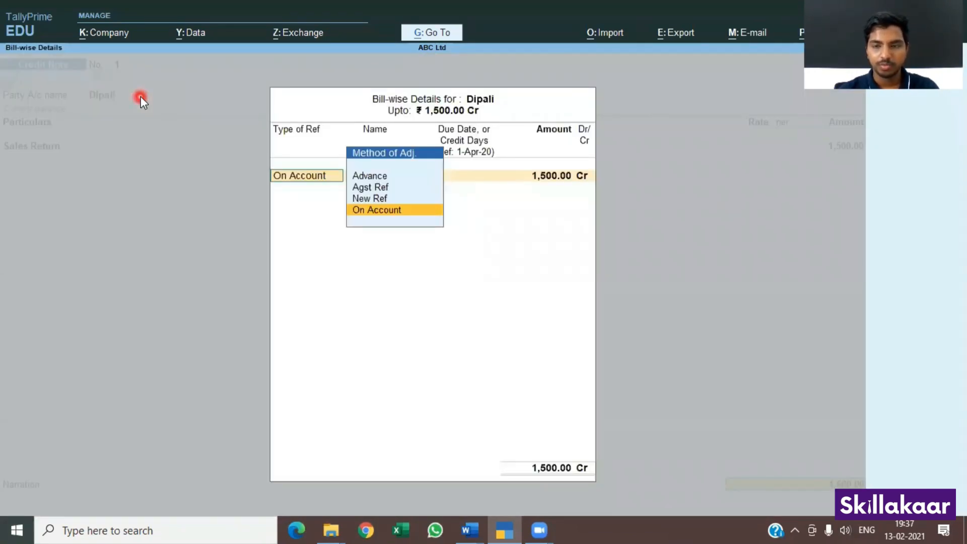
pyautogui.press('Return')
pyautogui.press('Return')
pyautogui.press('Return')
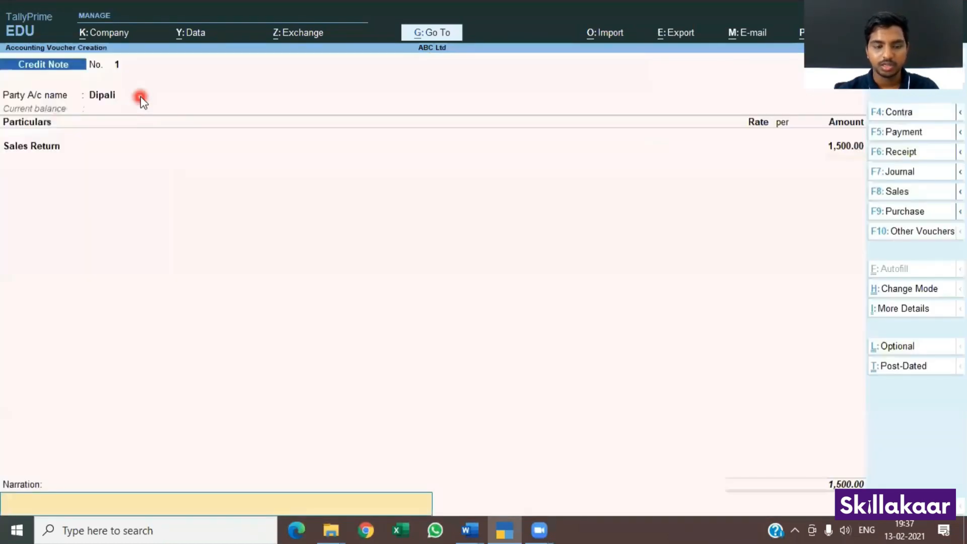
# Step: Enter the narration "Sales return" and save the credit note
pyautogui.write('Sales re')
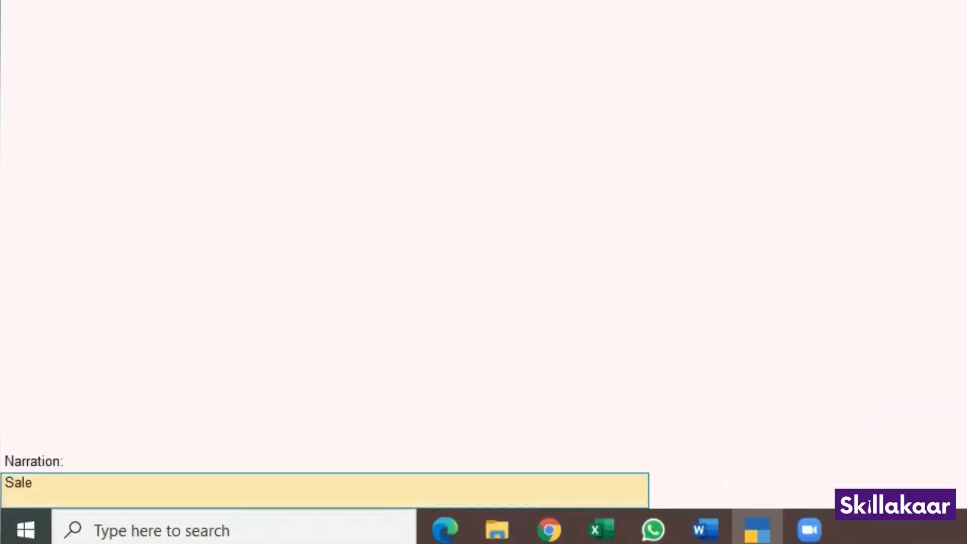
pyautogui.write('turn')
pyautogui.press('Return')
pyautogui.press('Return')
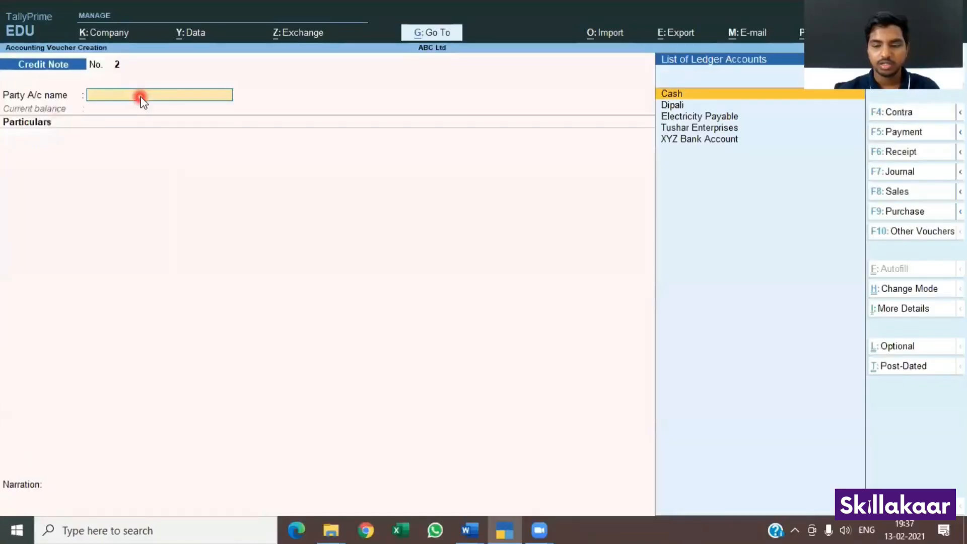